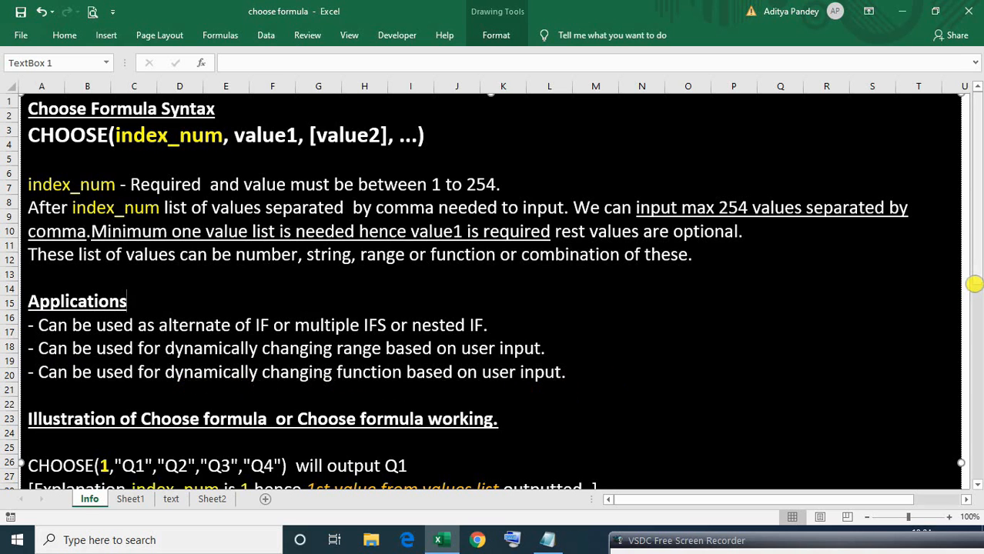
{"action": "left_click_drag", "start_coordinate": [975, 284], "coordinate": [977, 431]}
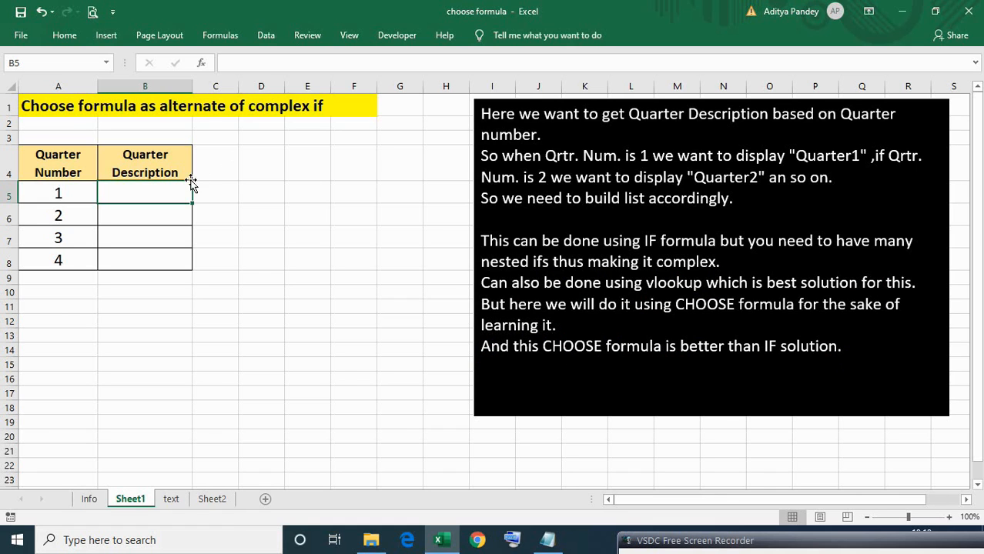
- Enter =CHOOSE(A5,"Quarter1","Quarter2","Quarter3","Quarter4") in B5, taking the quoted list from the open Notepad note
{"action": "type", "text": "="}
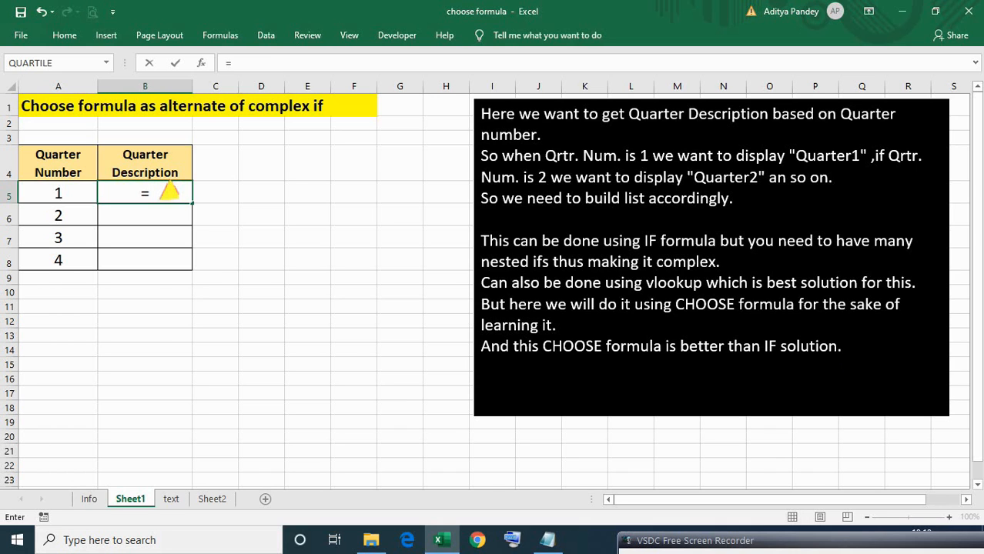
{"action": "type", "text": "choo"}
{"action": "key", "text": "Tab"}
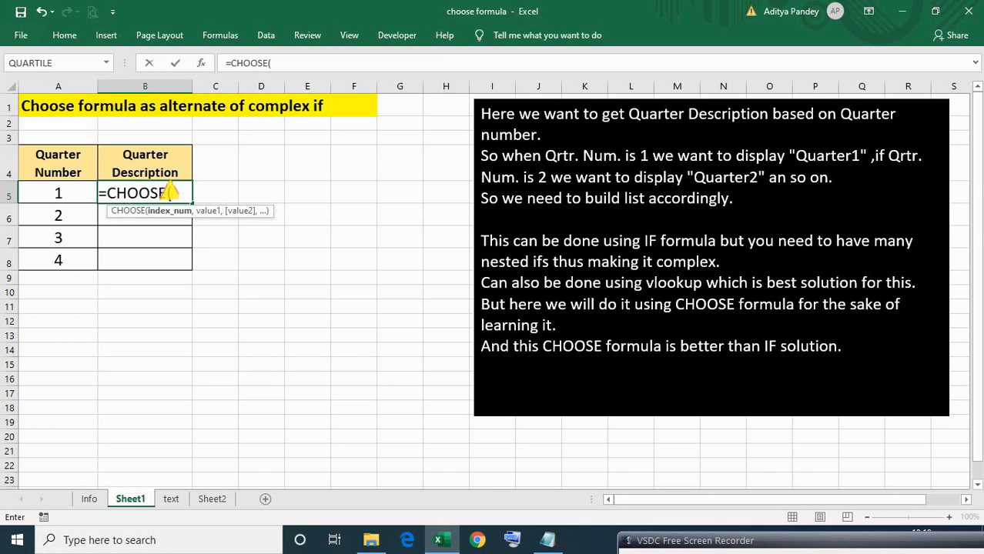
{"action": "key", "text": "Left"}
{"action": "type", "text": ","}
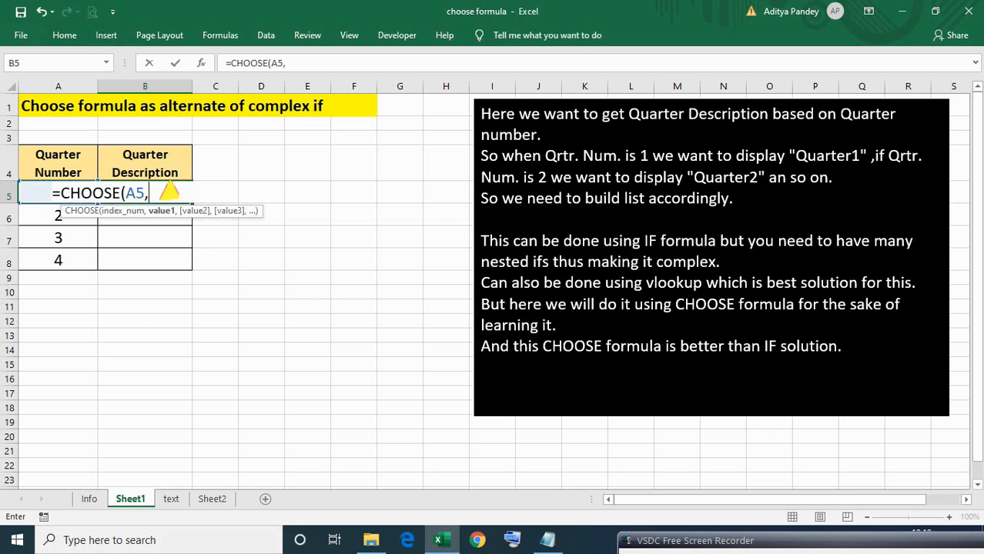
{"action": "left_click", "coordinate": [548, 539]}
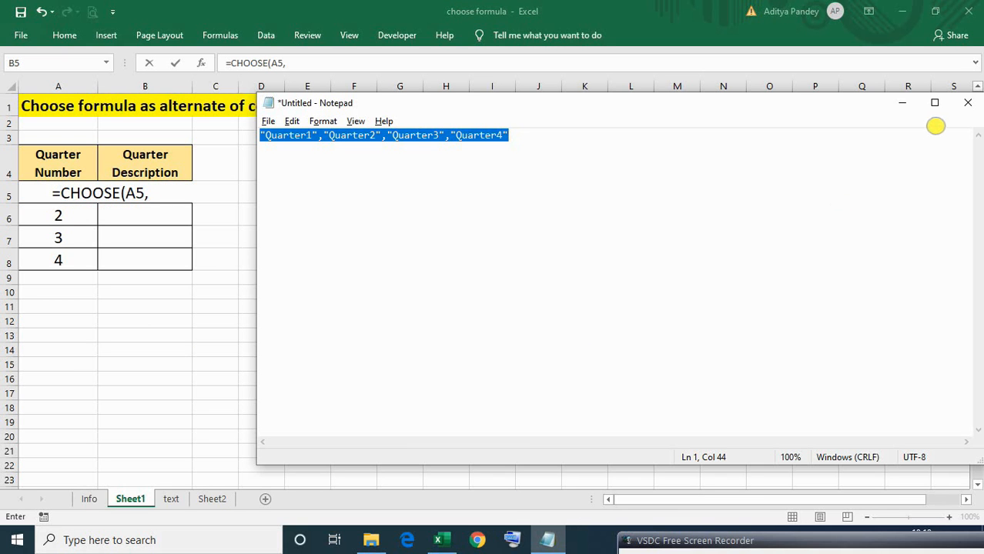
{"action": "left_click", "coordinate": [901, 102]}
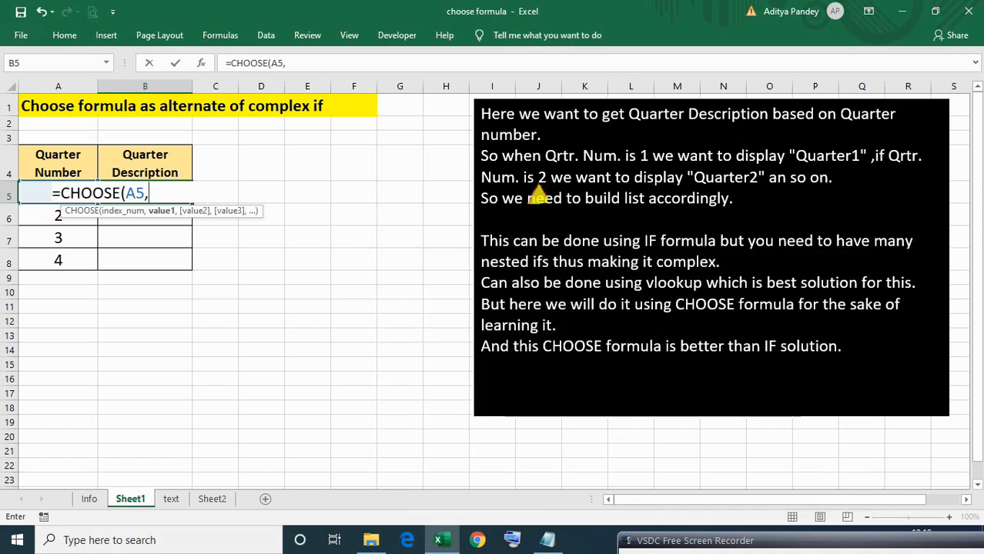
{"action": "type", "text": "\"Quarter1\",\"Quarter2\",\"Quarter3\",\"Quarter4\""}
{"action": "type", "text": ")"}
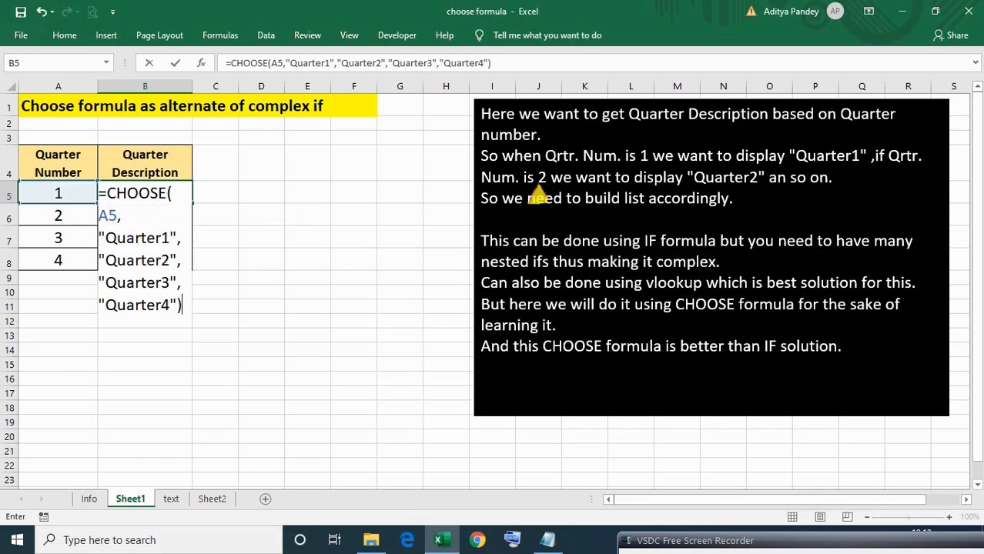
{"action": "key", "text": "Return"}
{"action": "key", "text": "Up"}
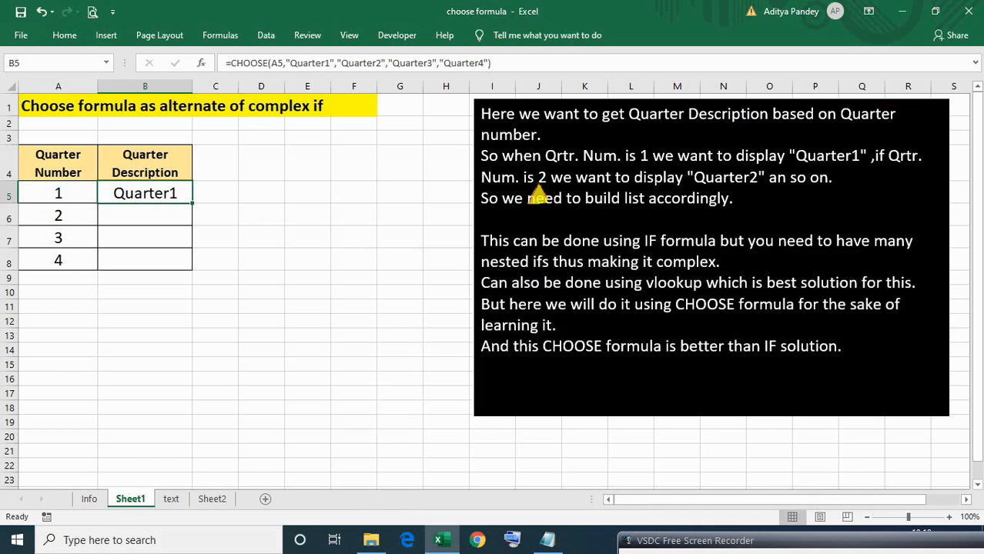
- Fill the CHOOSE formula from B5 down through B8 to cover all four quarter numbers
{"action": "key", "text": "shift+Down"}
{"action": "key", "text": "shift+Down"}
{"action": "key", "text": "shift+Down"}
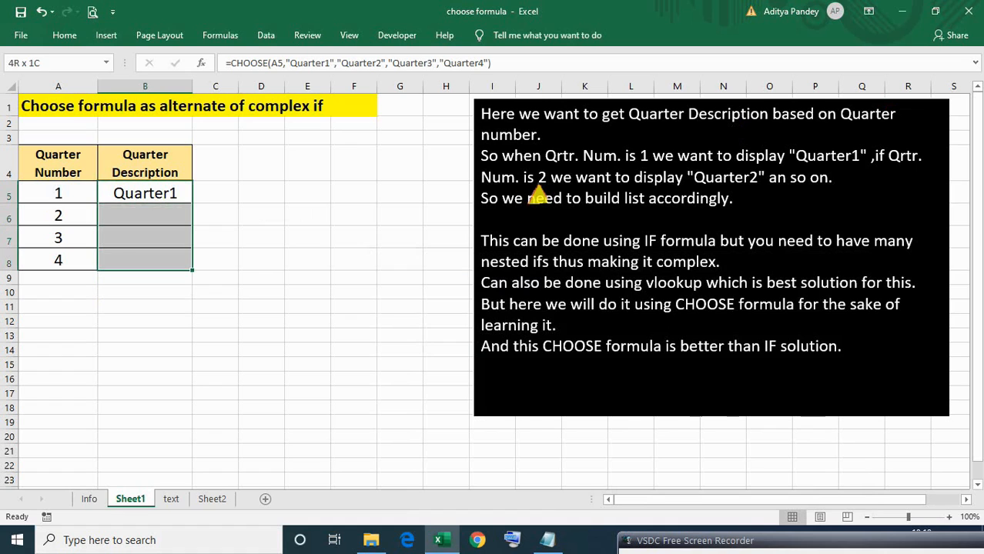
{"action": "key", "text": "ctrl+d"}
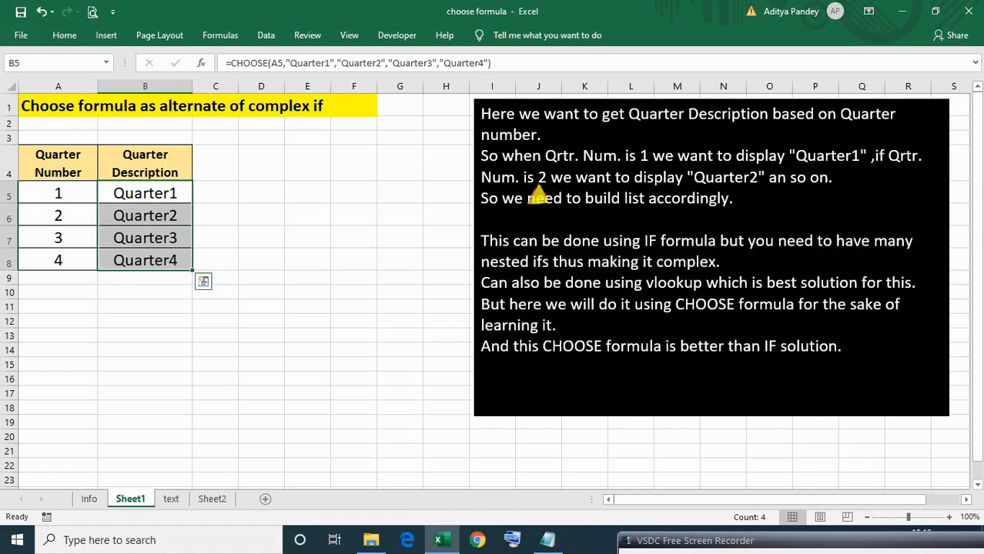
- Examine the filled CHOOSE formulas in B8 and B7 to check which index cell each one references
{"action": "key", "text": "Down"}
{"action": "key", "text": "Down"}
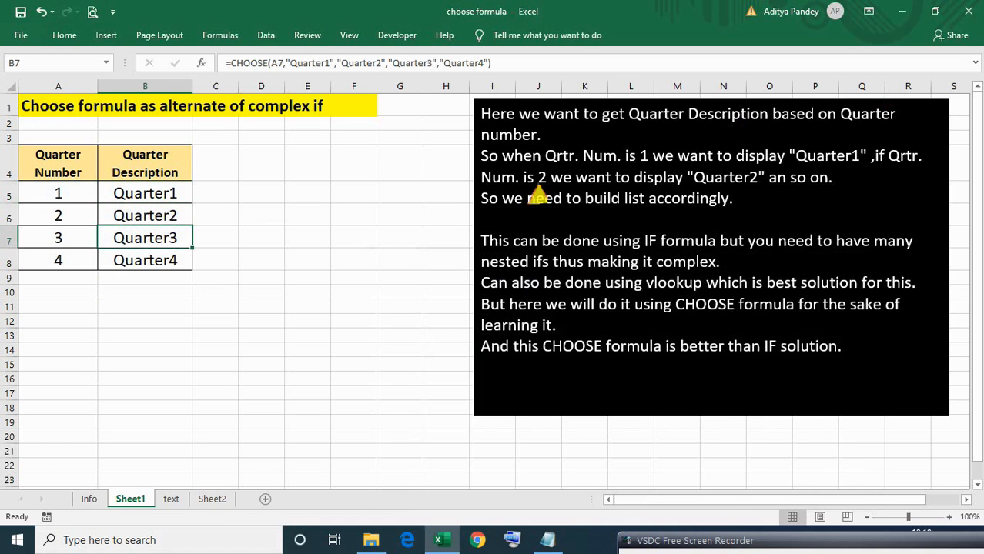
{"action": "key", "text": "Down"}
{"action": "key", "text": "F2"}
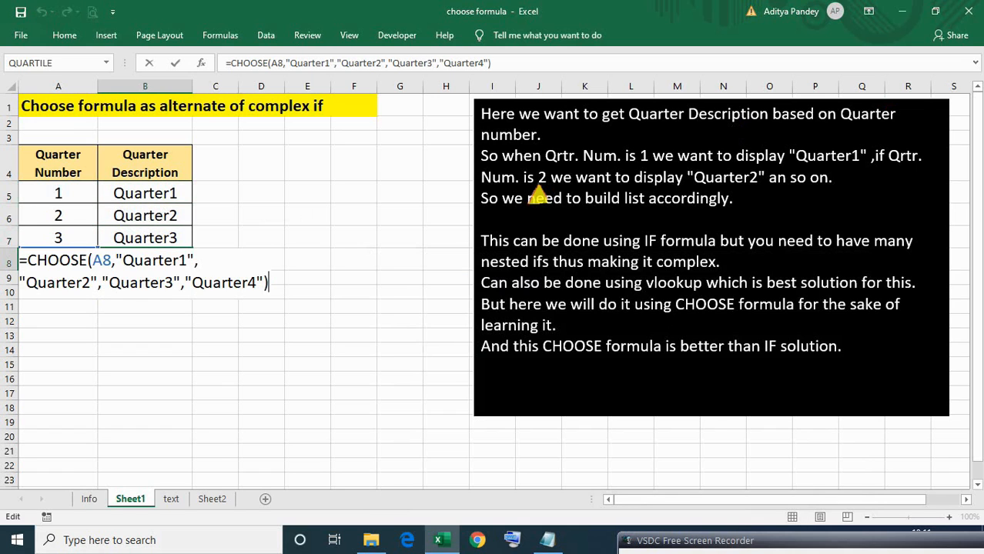
{"action": "key", "text": "Escape"}
{"action": "key", "text": "Up"}
{"action": "key", "text": "F2"}
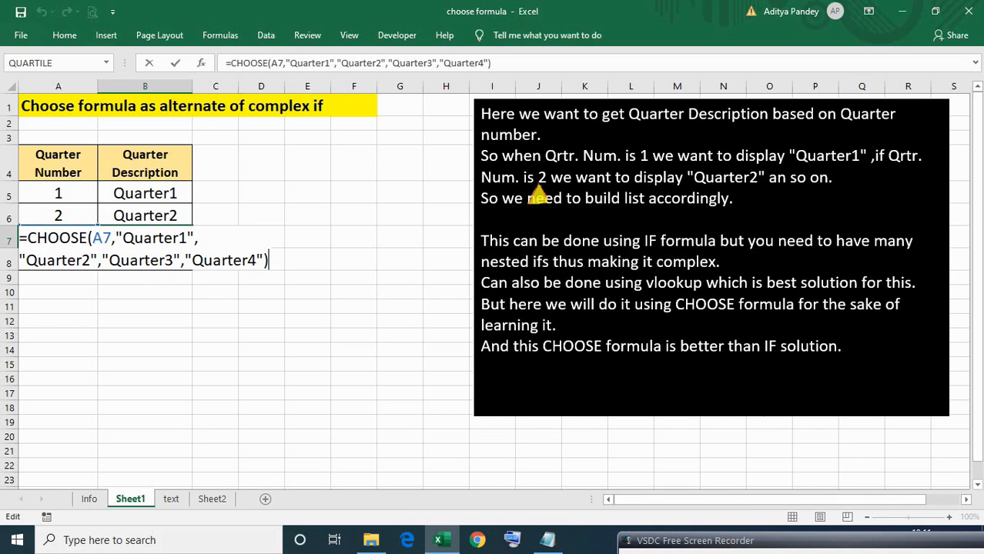
{"action": "key", "text": "Escape"}
{"action": "key", "text": "Up"}
{"action": "key", "text": "Down"}
{"action": "key", "text": "Down"}
{"action": "key", "text": "Down"}
{"action": "key", "text": "Down"}
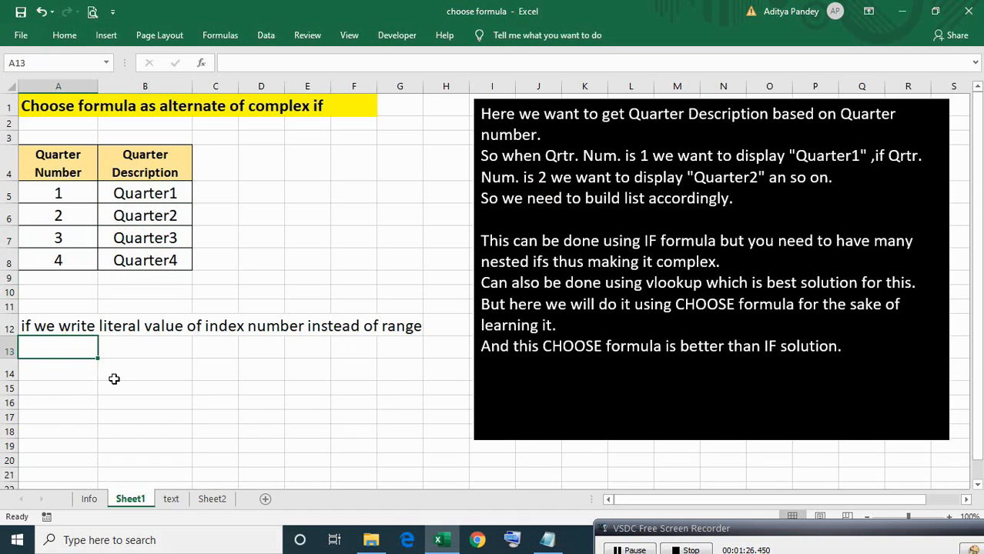
- Copy the text of the CHOOSE formula in B8 without its leading equals sign
{"action": "type", "text": "="}
{"action": "key", "text": "Escape"}
{"action": "double_click", "coordinate": [172, 261]}
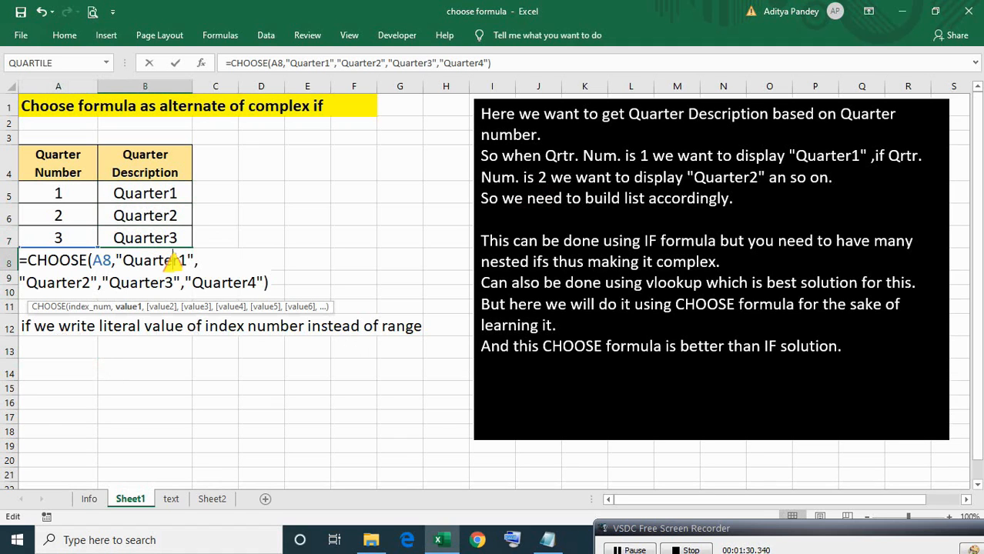
{"action": "key", "text": "ctrl+shift+Left"}
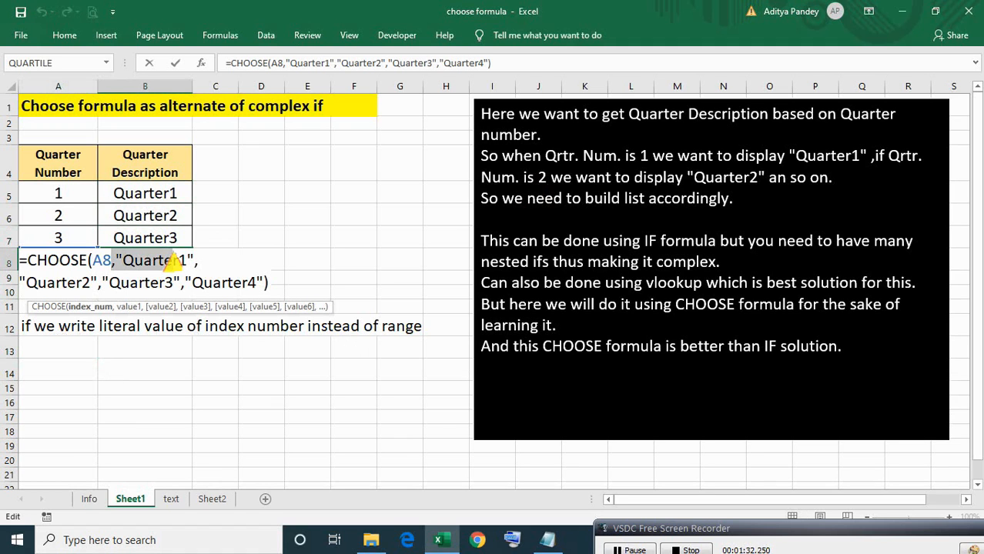
{"action": "key", "text": "ctrl+Left"}
{"action": "key", "text": "ctrl+Left"}
{"action": "key", "text": "ctrl+Left"}
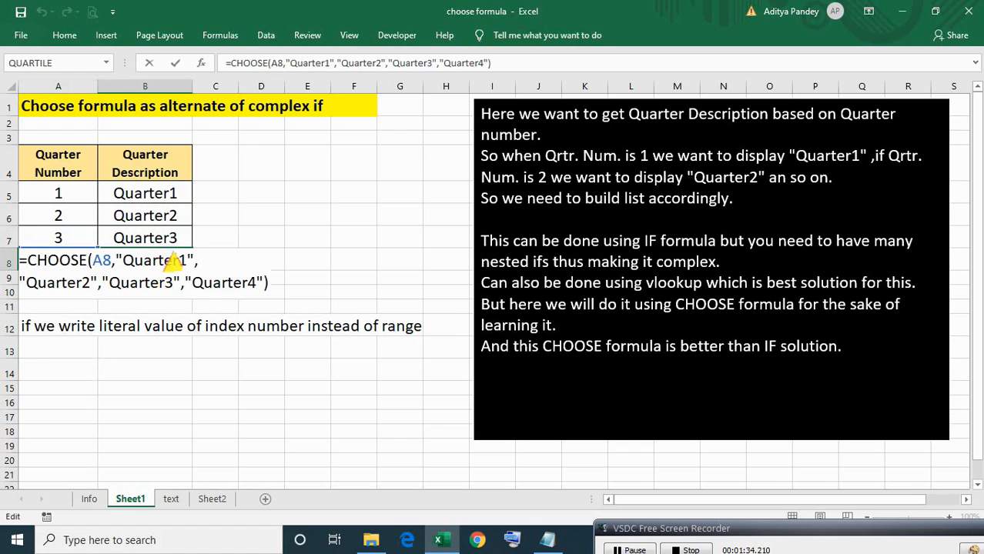
{"action": "key", "text": "ctrl+shift+End"}
{"action": "key", "text": "ctrl+c"}
{"action": "key", "text": "Return"}
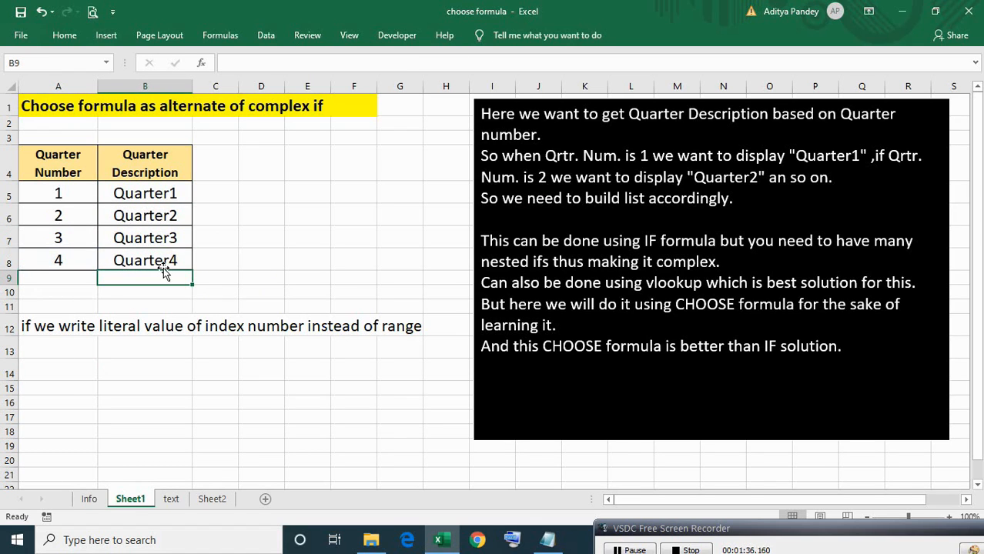
- Paste the copied CHOOSE formula after an equals sign in A13 and replace its A8 reference with the literal index 1
{"action": "left_click", "coordinate": [51, 355]}
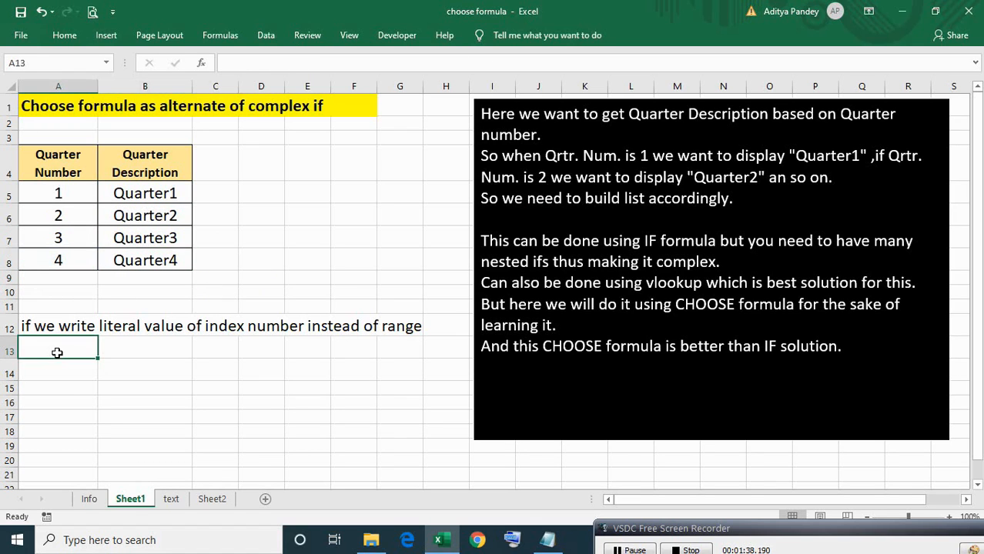
{"action": "type", "text": "="}
{"action": "key", "text": "ctrl+v"}
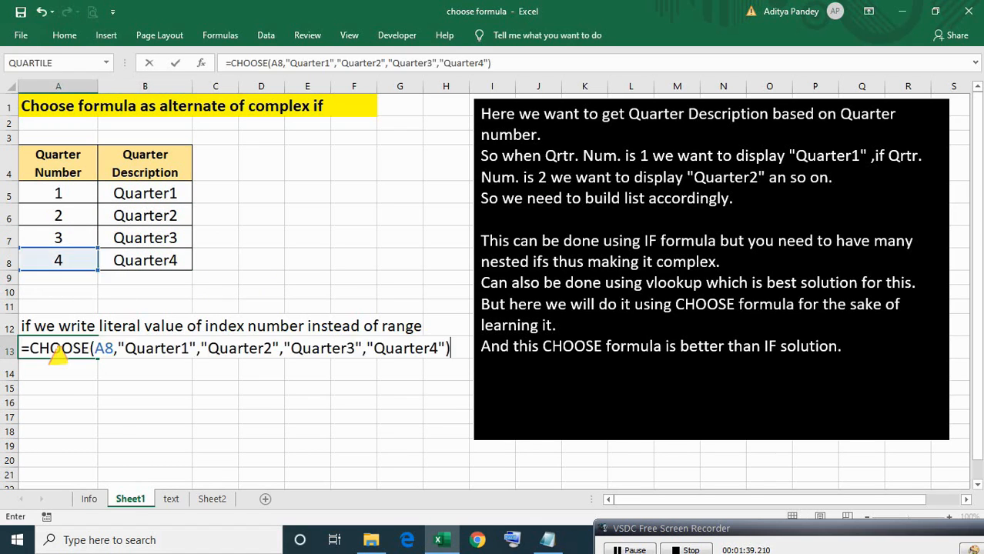
{"action": "double_click", "coordinate": [105, 349]}
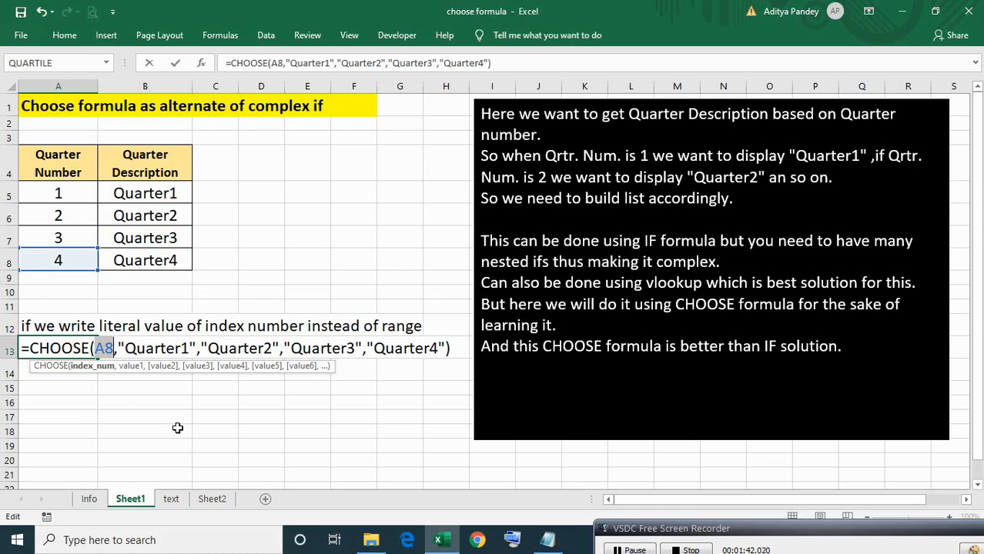
{"action": "type", "text": "1"}
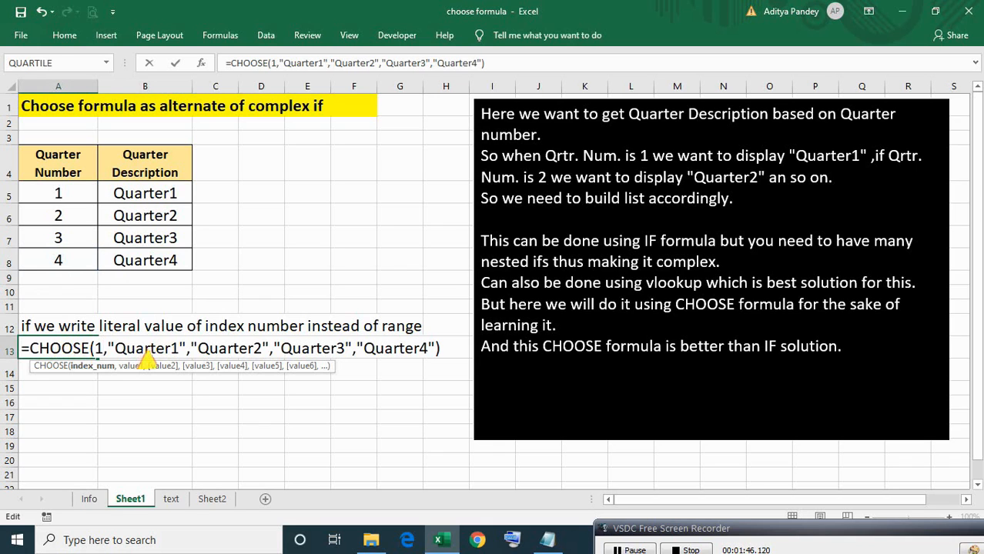
{"action": "key", "text": "Return"}
- Change the literal index number in the A13 CHOOSE formula to 3
{"action": "key", "text": "Up"}
{"action": "key", "text": "F2"}
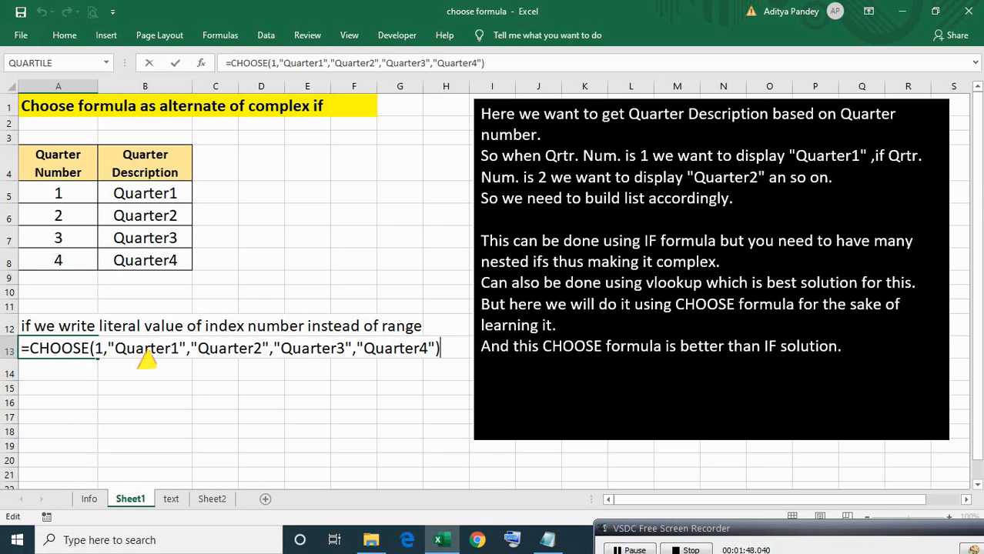
{"action": "left_click", "coordinate": [95, 348]}
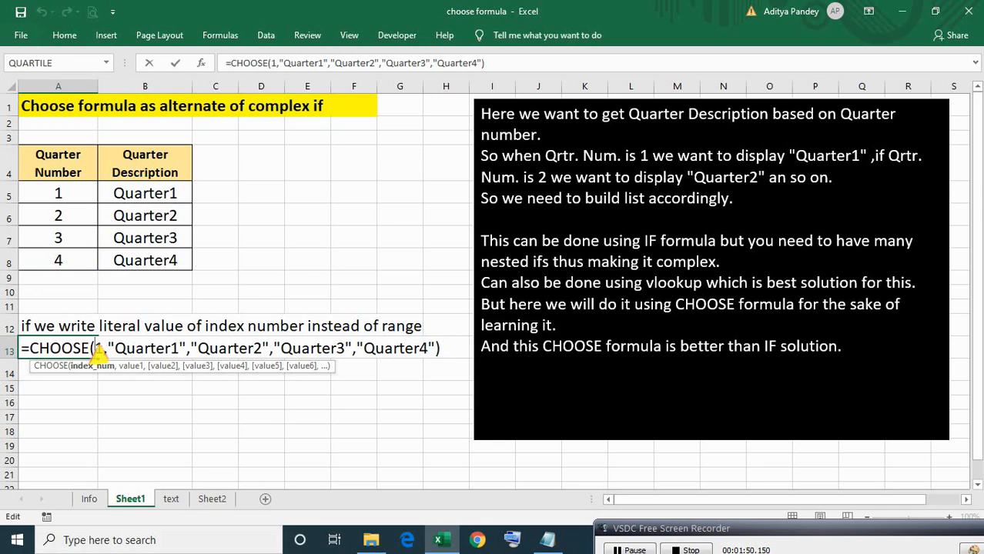
{"action": "key", "text": "Delete"}
{"action": "type", "text": "3"}
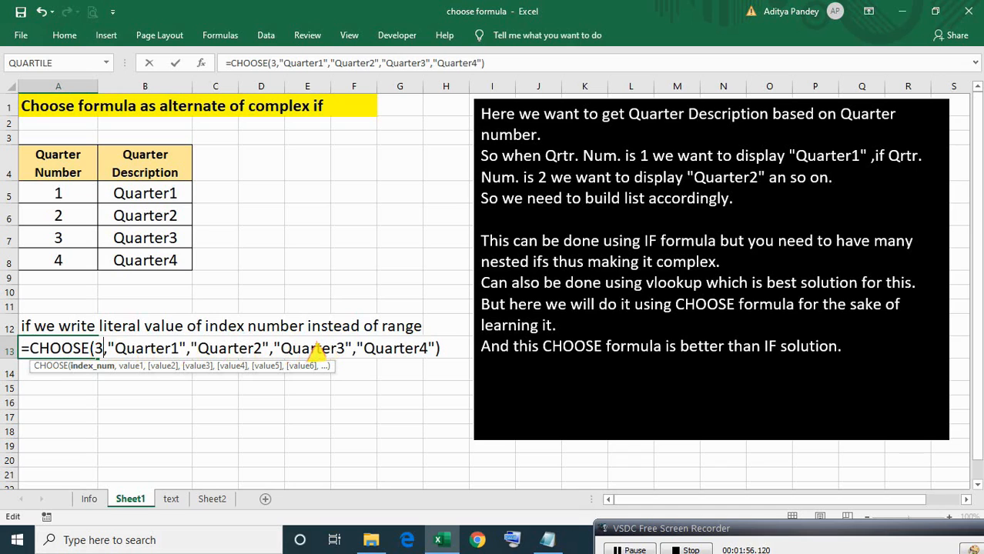
{"action": "key", "text": "Return"}
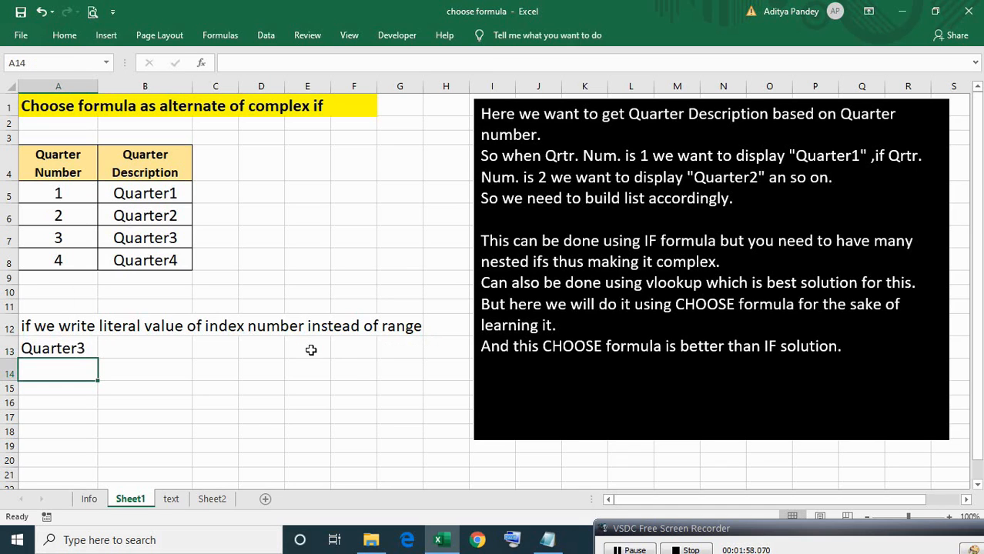
{"action": "key", "text": "Up"}
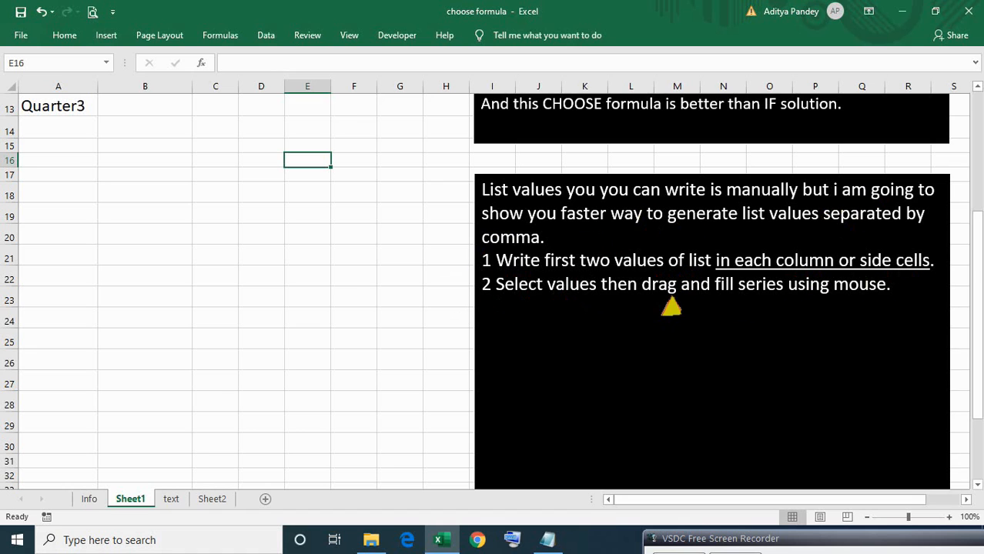
- Enter 1 in A18 and 2 in B18, and extend the number series across to G18
{"action": "left_click", "coordinate": [47, 191]}
{"action": "type", "text": "1"}
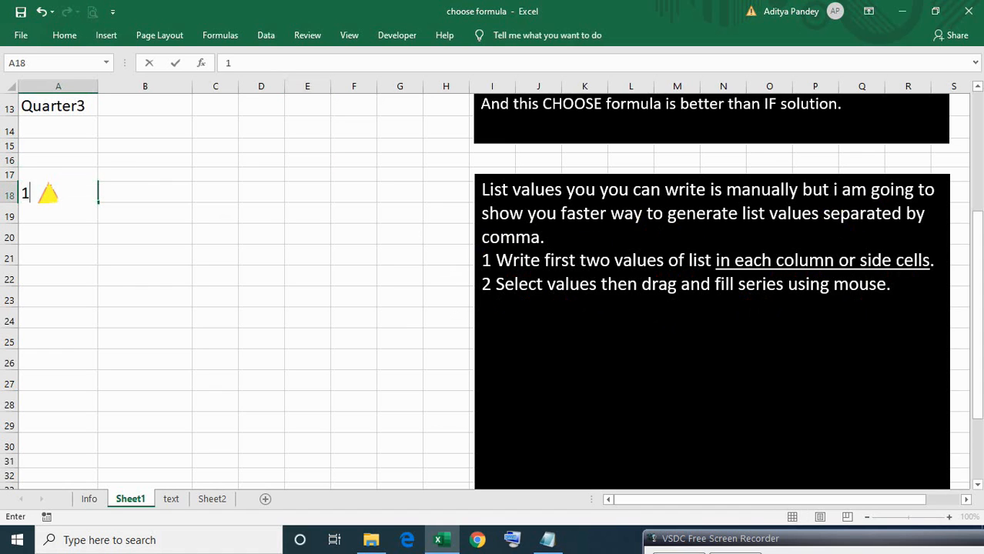
{"action": "key", "text": "Tab"}
{"action": "type", "text": "2"}
{"action": "left_click", "coordinate": [47, 191]}
{"action": "key", "text": "shift+Right"}
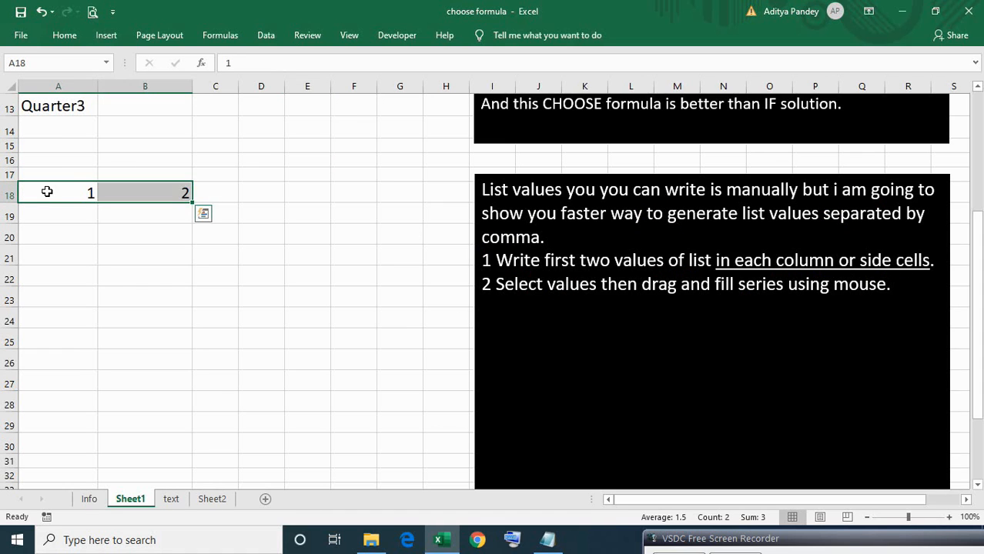
{"action": "left_click_drag", "start_coordinate": [192, 203], "coordinate": [411, 204]}
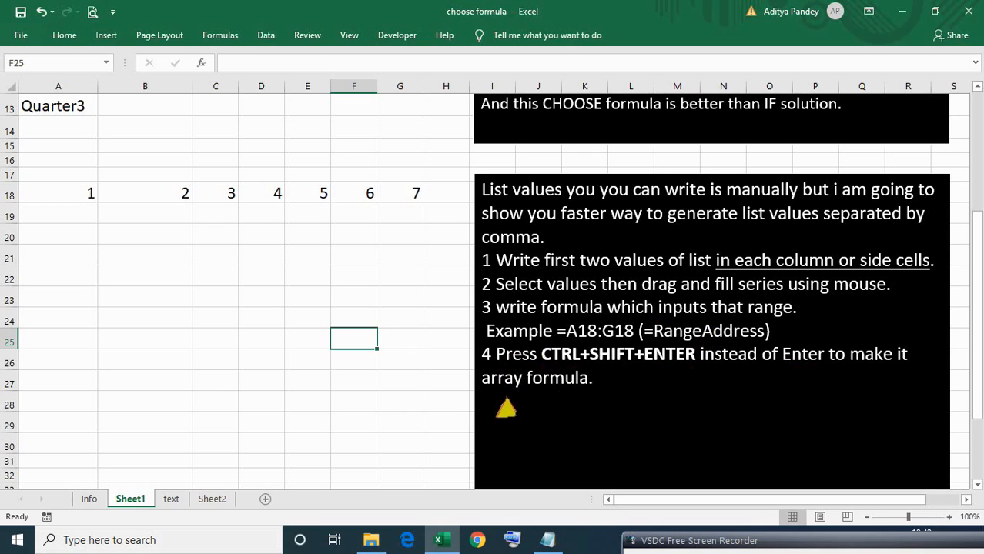
- Enter =A18:G18 in cell A19 as an array formula
{"action": "left_click", "coordinate": [43, 218]}
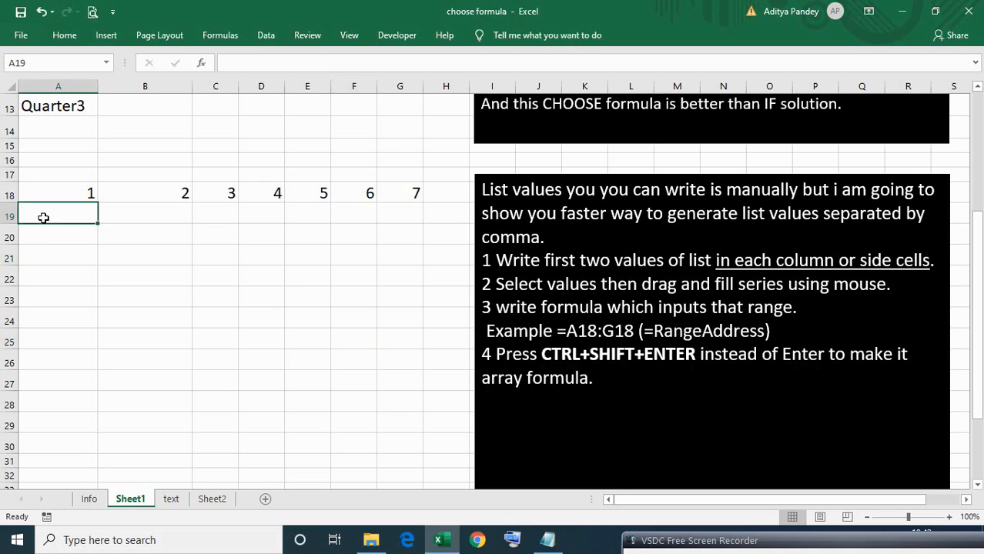
{"action": "type", "text": "="}
{"action": "key", "text": "Up"}
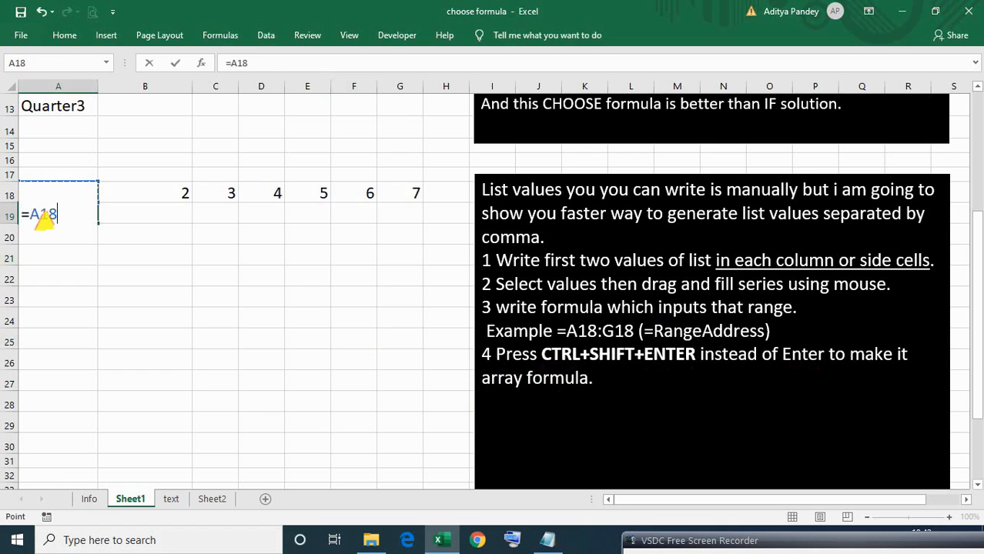
{"action": "key", "text": "shift+Right"}
{"action": "key", "text": "shift+Right"}
{"action": "key", "text": "shift+Right"}
{"action": "key", "text": "shift+Right"}
{"action": "key", "text": "shift+Right"}
{"action": "key", "text": "shift+Right"}
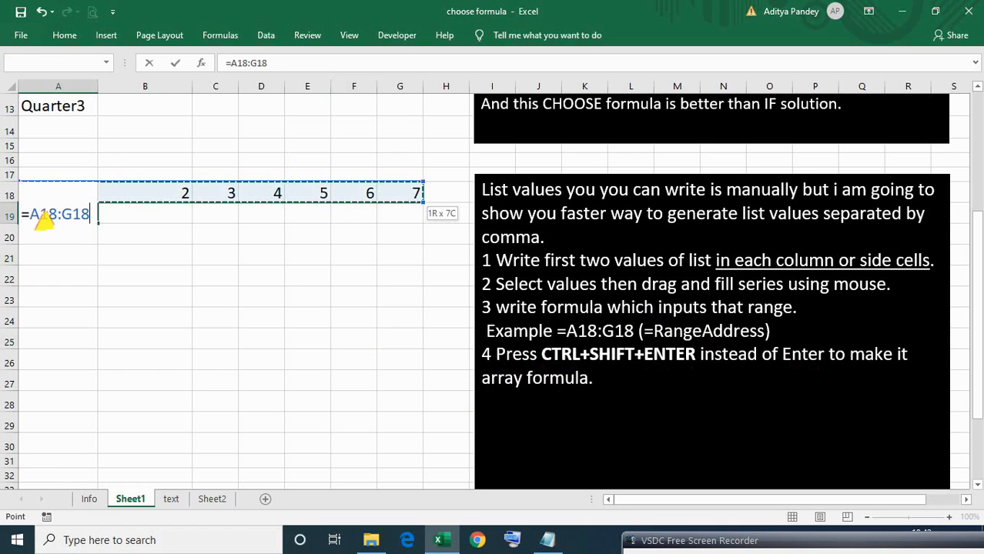
{"action": "key", "text": "ctrl+shift+Return"}
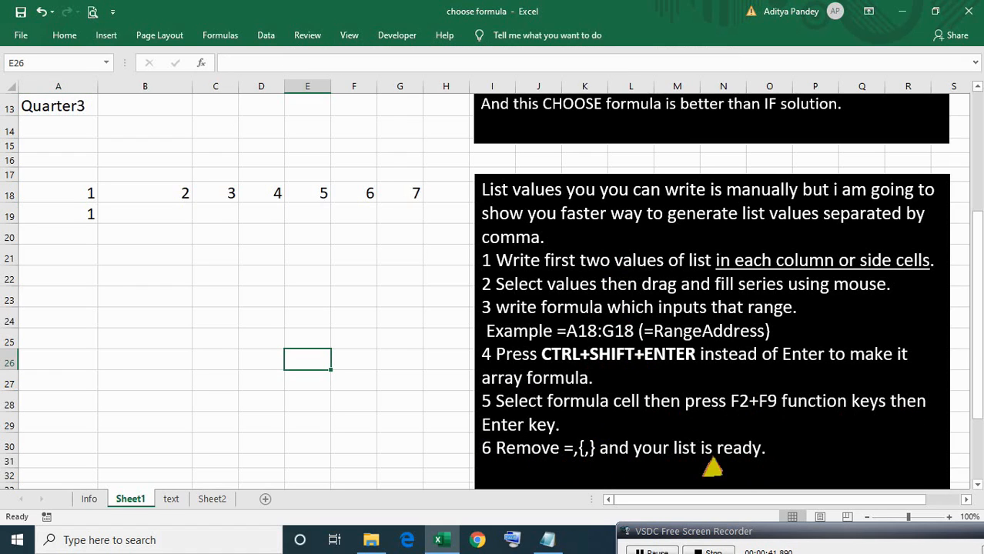
- Edit the array formula in A19 and convert its A18:G18 reference into literal values using the On-Screen Keyboard, minimizing the keyboard when done
{"action": "left_click", "coordinate": [69, 218]}
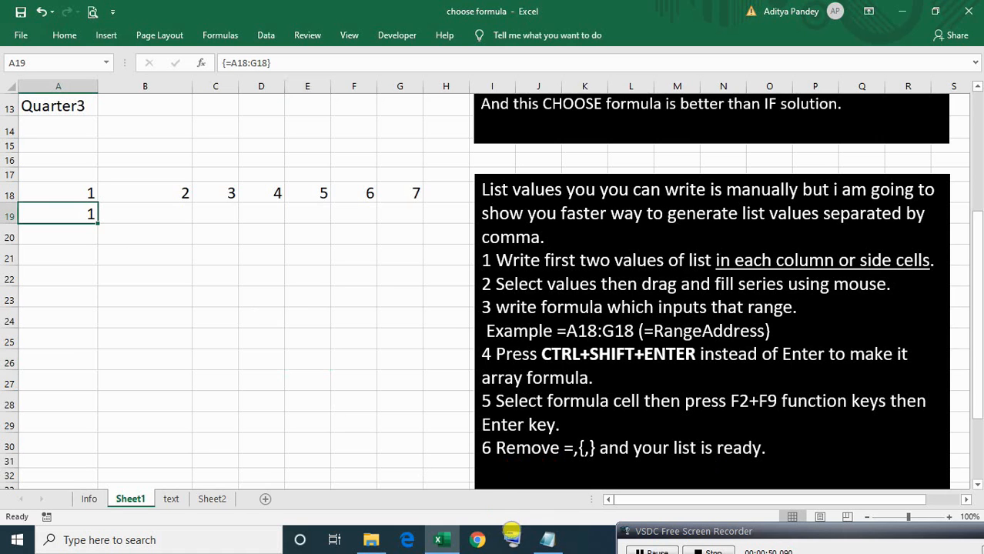
{"action": "left_click", "coordinate": [512, 539]}
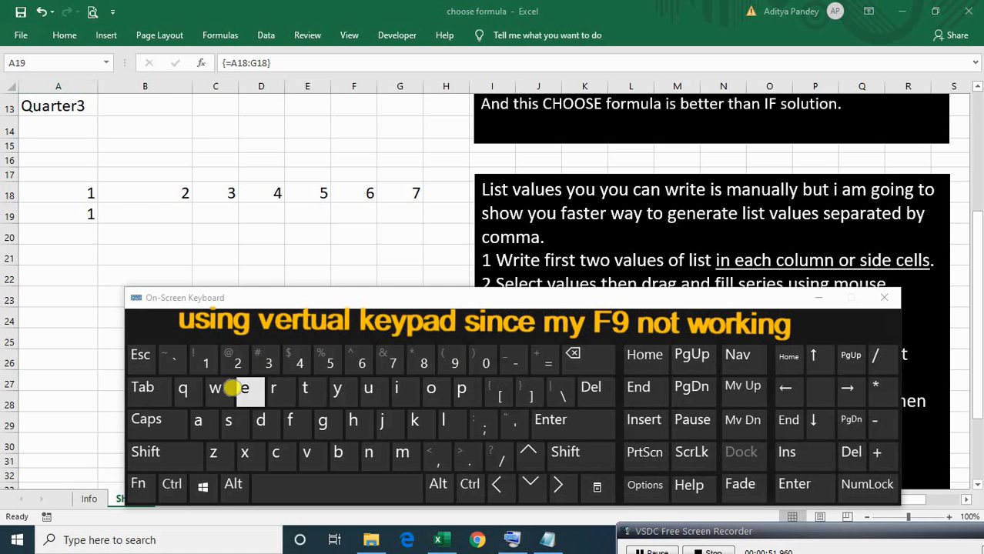
{"action": "left_click", "coordinate": [70, 221]}
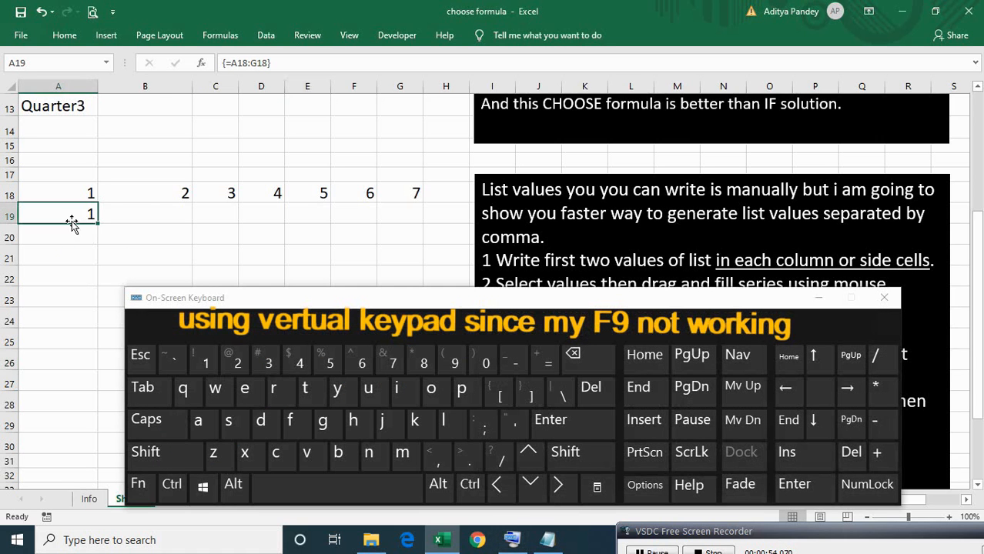
{"action": "left_click", "coordinate": [140, 482]}
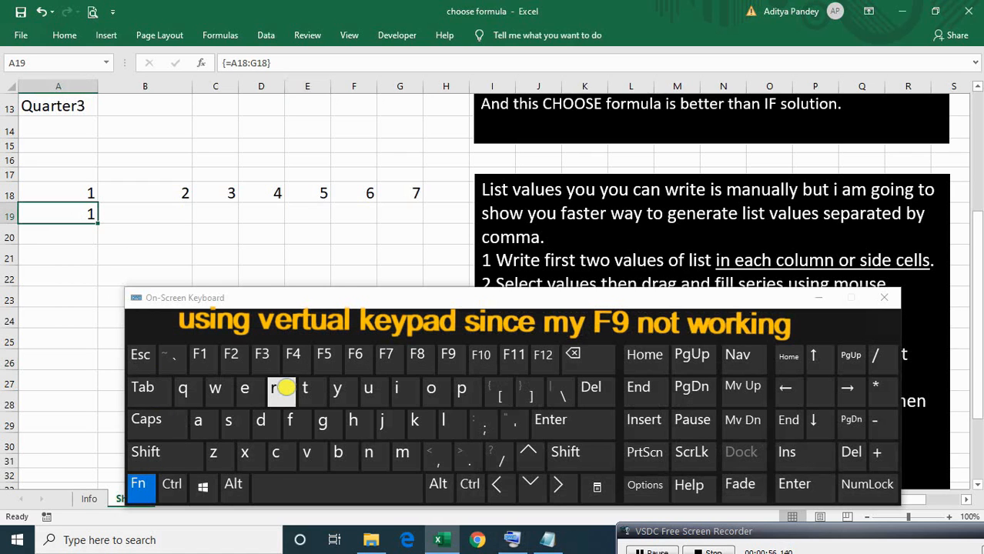
{"action": "left_click", "coordinate": [231, 354]}
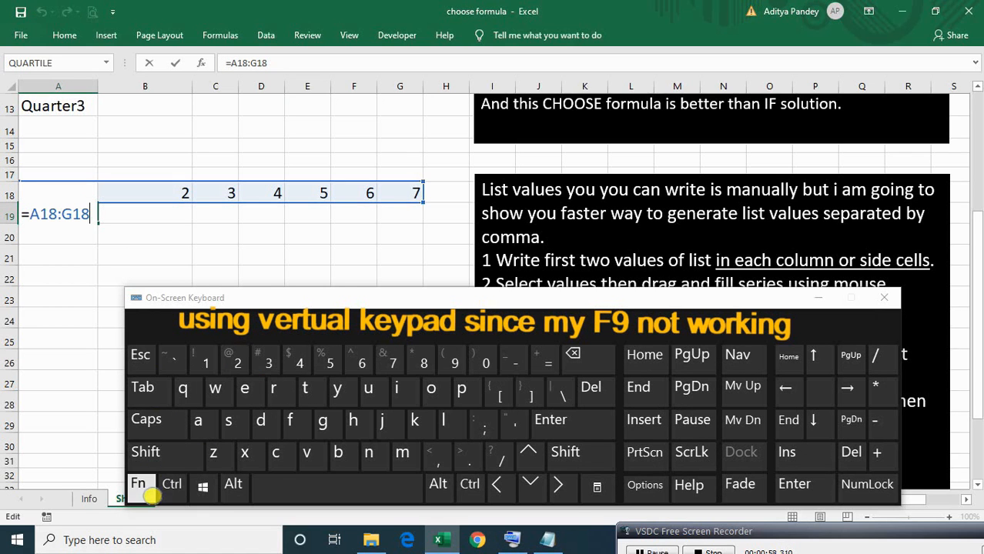
{"action": "left_click", "coordinate": [138, 485]}
{"action": "left_click", "coordinate": [449, 356]}
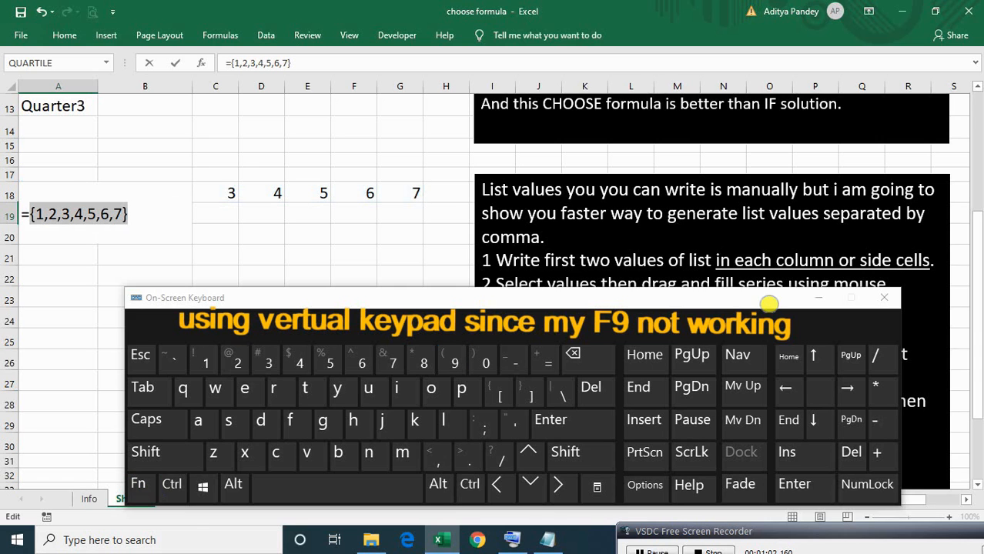
{"action": "left_click", "coordinate": [816, 298]}
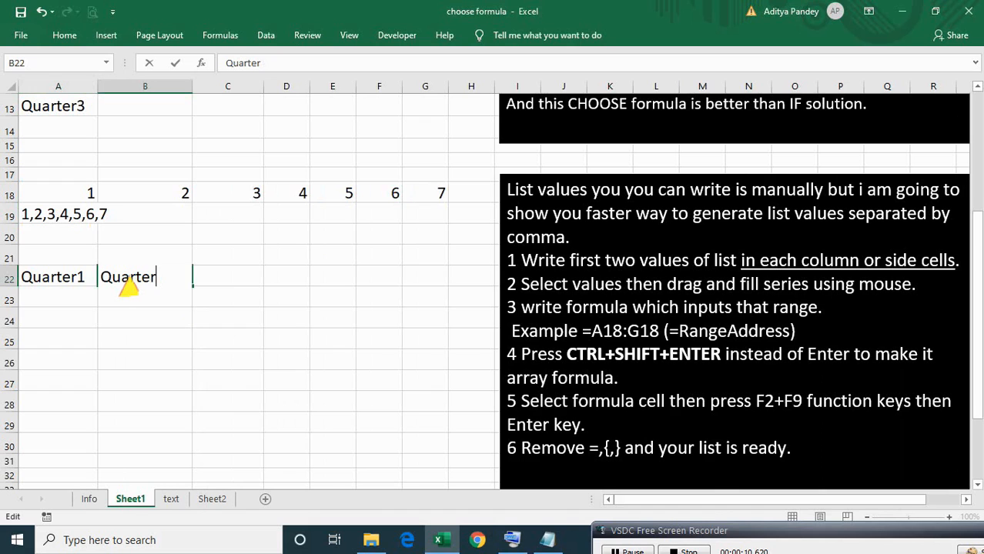
- Enter Quarter2 in B22 and extend the Quarter1, Quarter2 series across to D22 with the Fill Series option
{"action": "key", "text": "Return"}
{"action": "key", "text": "Up"}
{"action": "key", "text": "Left"}
{"action": "key", "text": "shift+Right"}
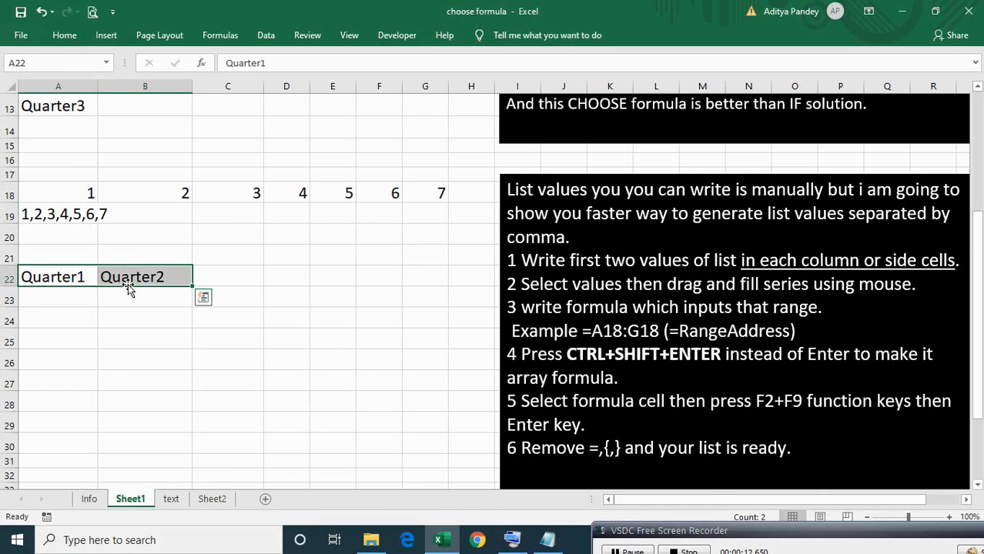
{"action": "left_click_drag", "start_coordinate": [190, 286], "coordinate": [316, 280]}
{"action": "left_click", "coordinate": [322, 295]}
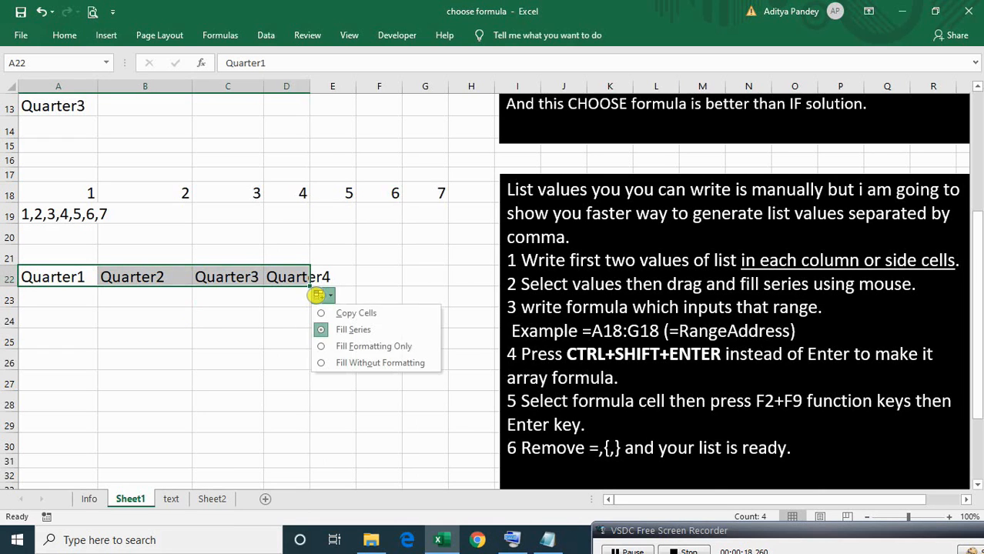
{"action": "left_click", "coordinate": [331, 330]}
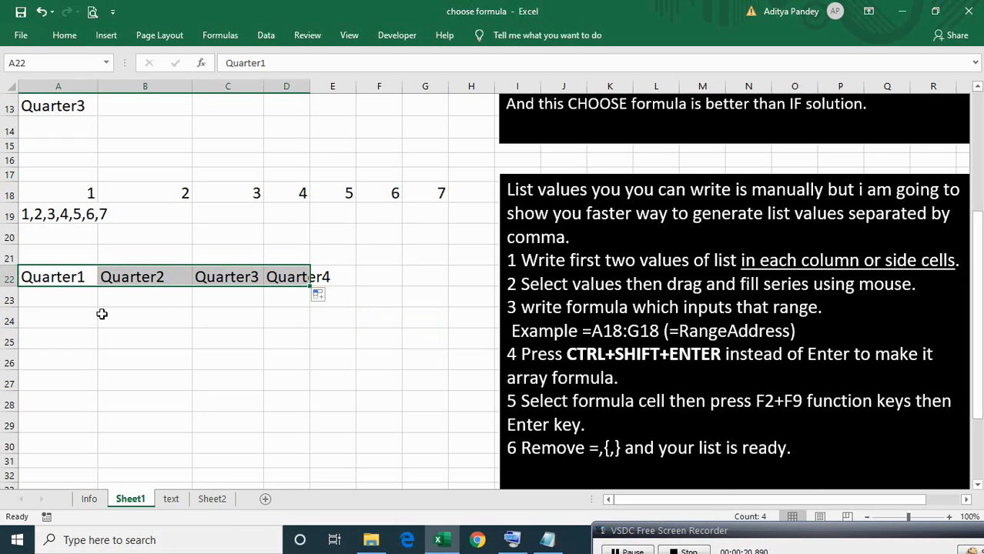
- Enter =A22:E22 in cell A23 as an array formula
{"action": "left_click", "coordinate": [63, 304]}
{"action": "type", "text": "="}
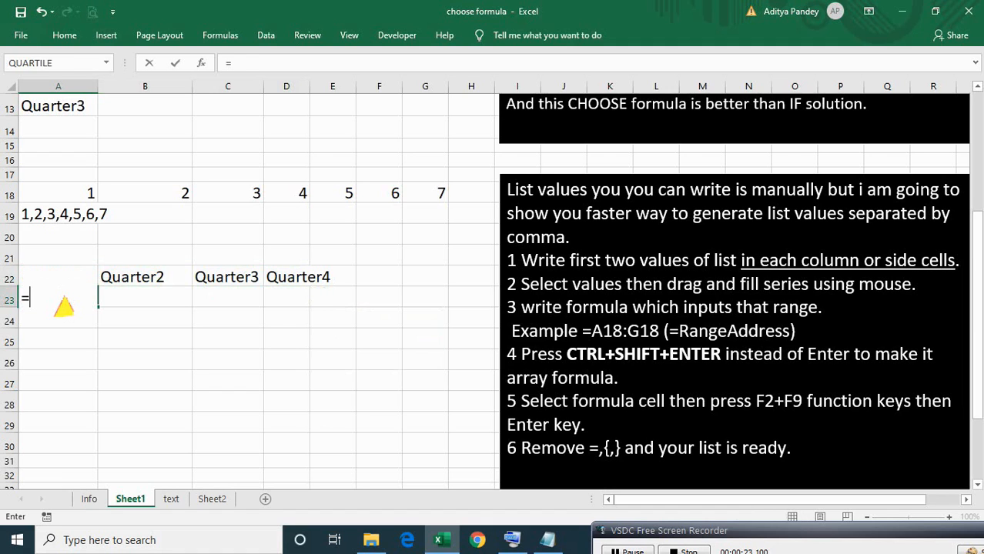
{"action": "key", "text": "Up"}
{"action": "key", "text": "shift+Right"}
{"action": "key", "text": "shift+Right"}
{"action": "key", "text": "shift+Right"}
{"action": "key", "text": "shift+Right"}
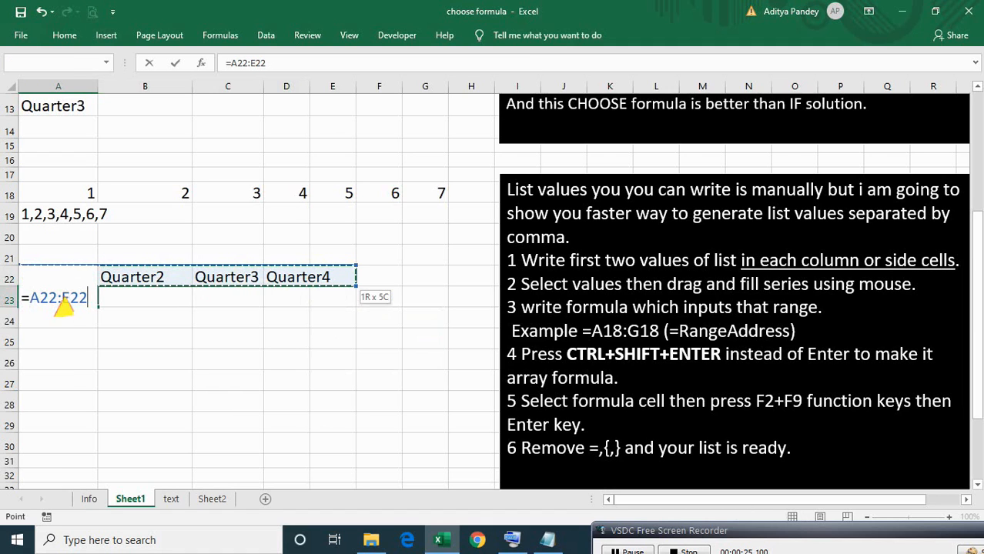
{"action": "key", "text": "ctrl+shift+Return"}
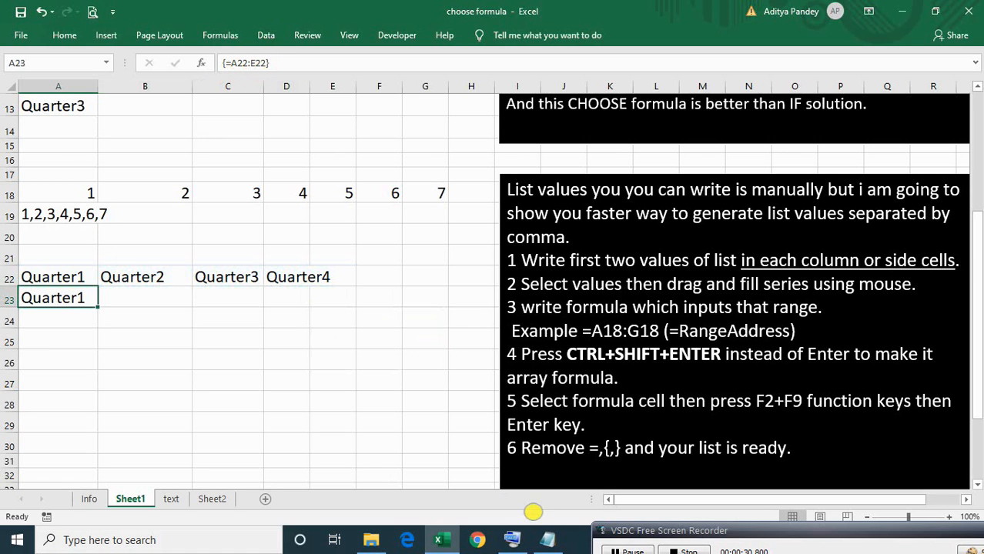
- Convert the A22:E22 reference in A23's formula into literal values using the On-Screen Keyboard, and minimize the keyboard
{"action": "left_click", "coordinate": [512, 540]}
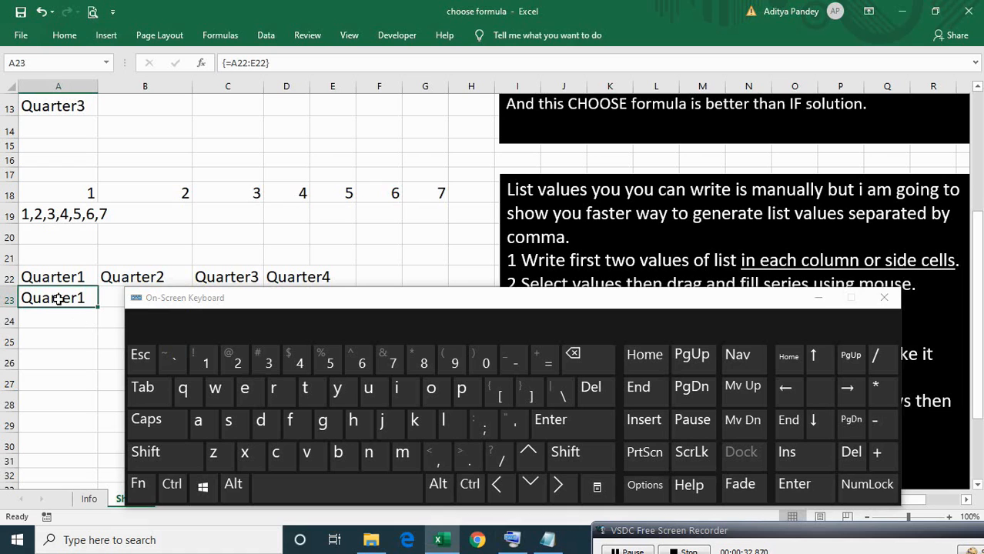
{"action": "left_click", "coordinate": [140, 483]}
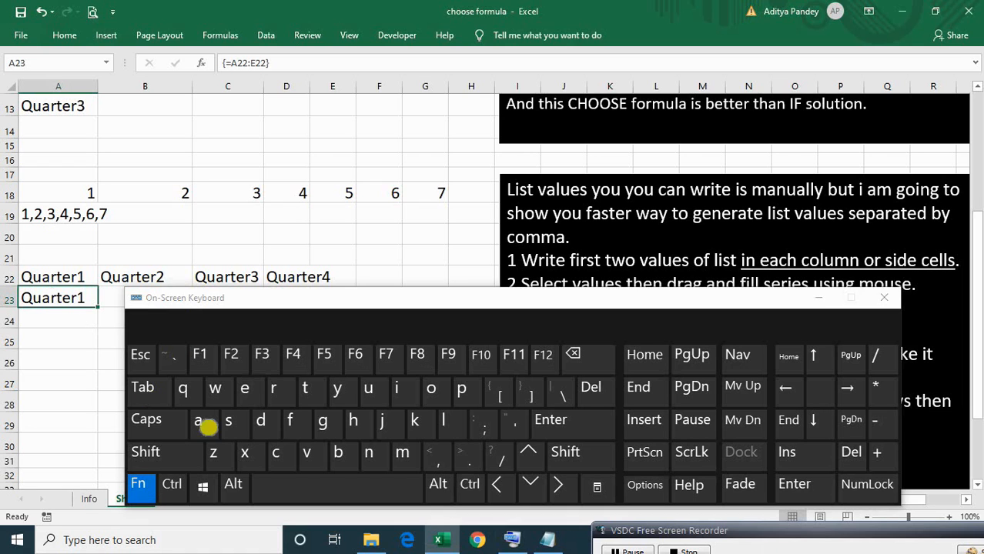
{"action": "left_click", "coordinate": [231, 354]}
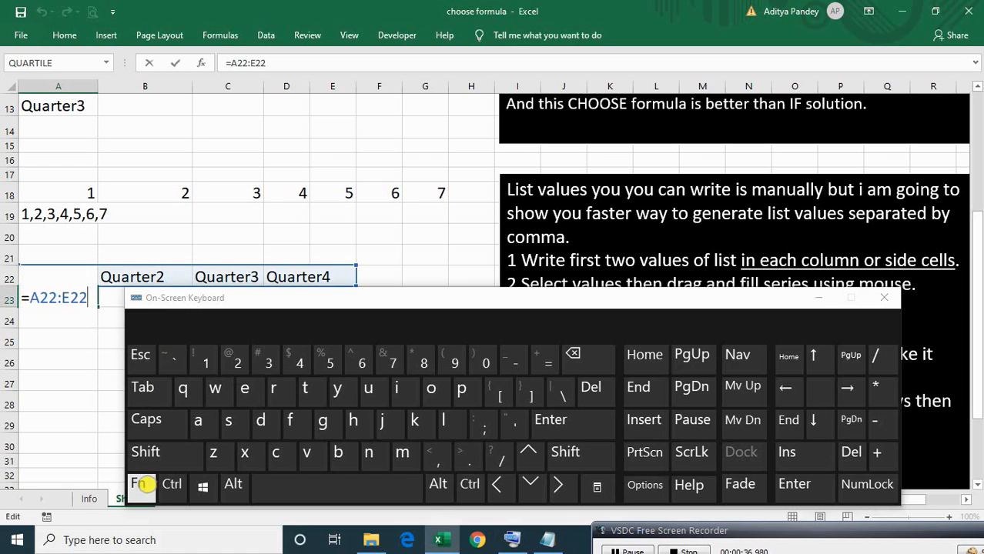
{"action": "left_click", "coordinate": [138, 484]}
{"action": "left_click", "coordinate": [446, 356]}
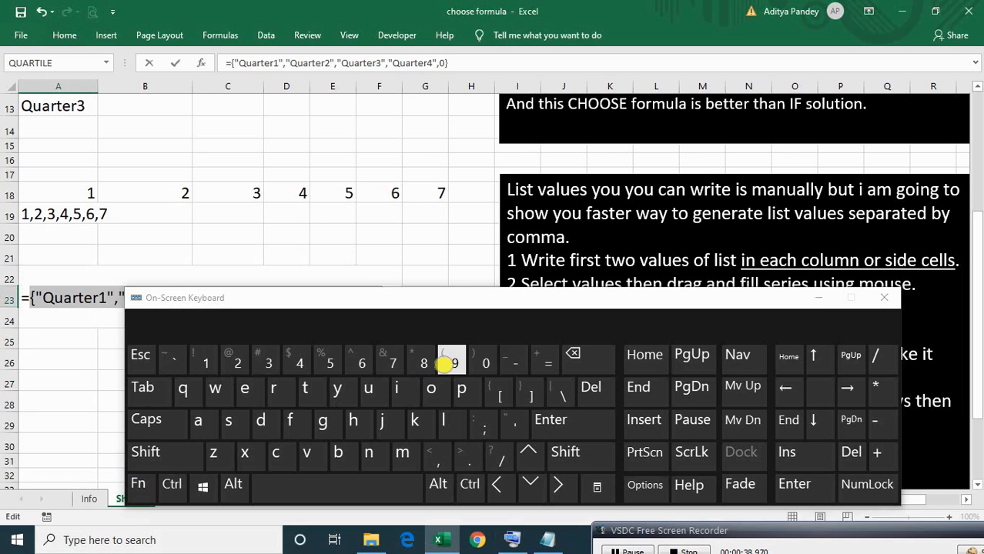
{"action": "left_click", "coordinate": [817, 300]}
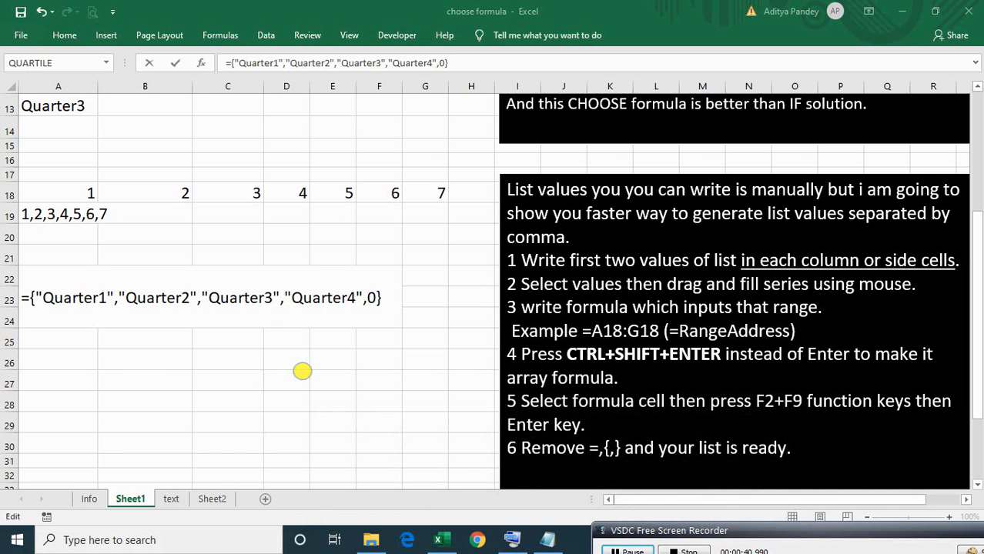
- Strip the equals sign, braces and trailing 0 from A23, leaving the text "Quarter1","Quarter2","Quarter3","Quarter4"
{"action": "double_click", "coordinate": [71, 292]}
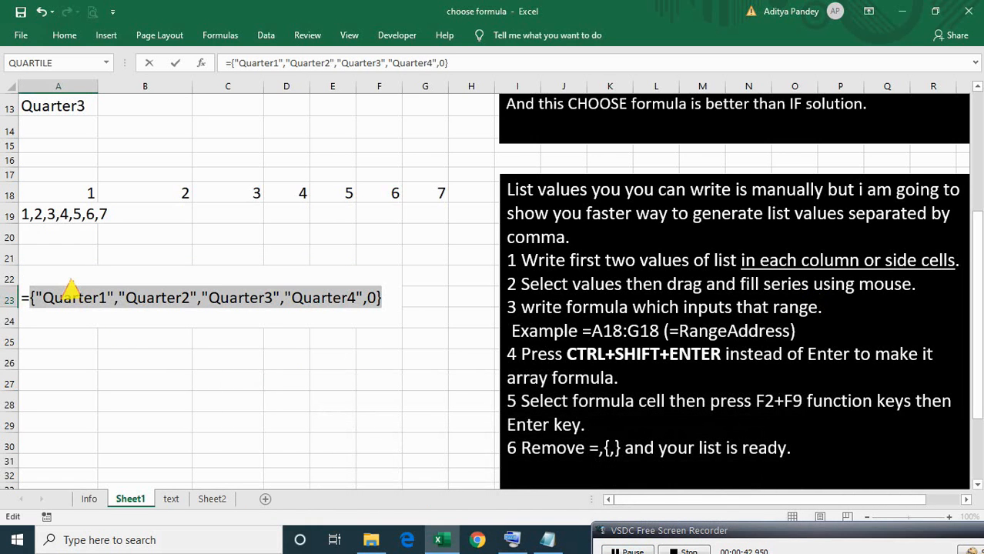
{"action": "key", "text": "Return"}
{"action": "double_click", "coordinate": [69, 296]}
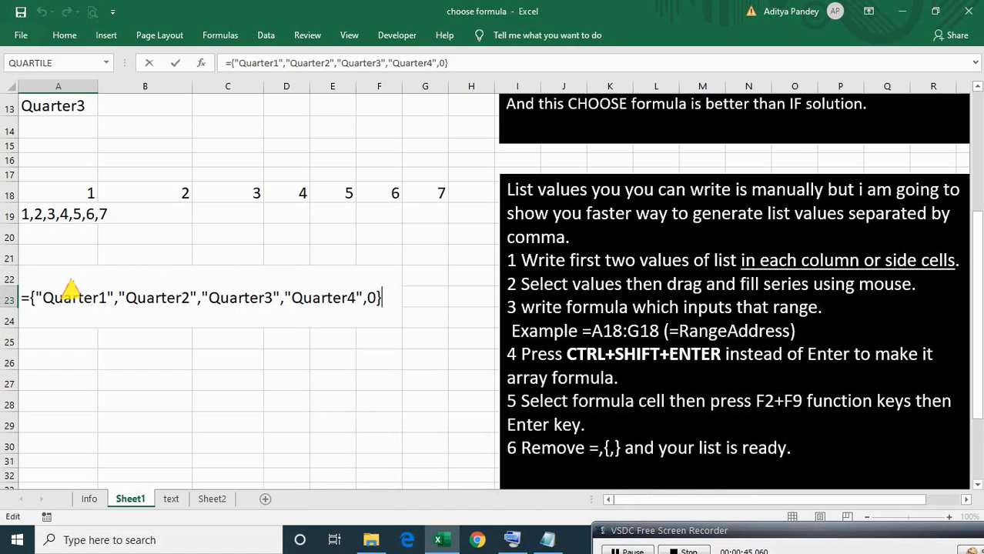
{"action": "key", "text": "BackSpace"}
{"action": "key", "text": "BackSpace"}
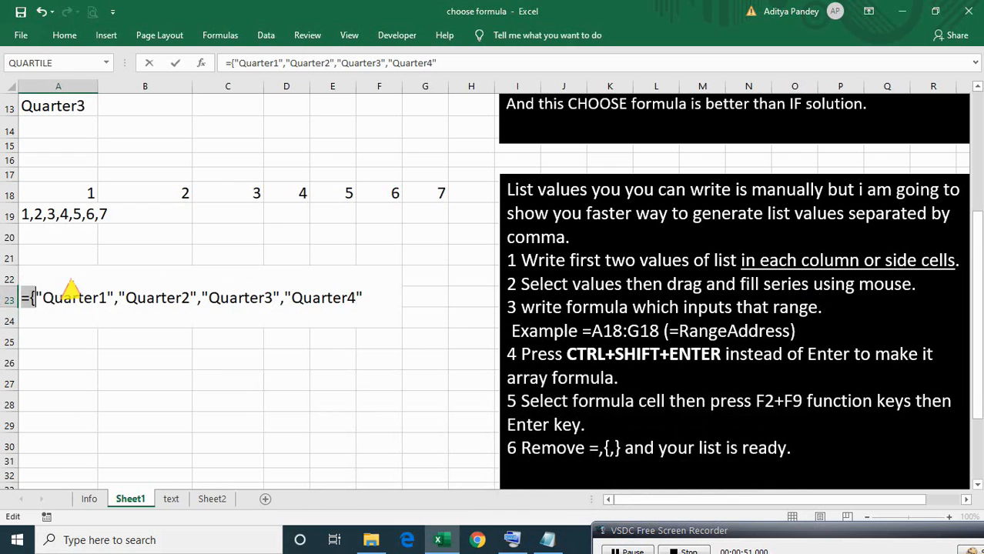
{"action": "key", "text": "Delete"}
{"action": "key", "text": "Return"}
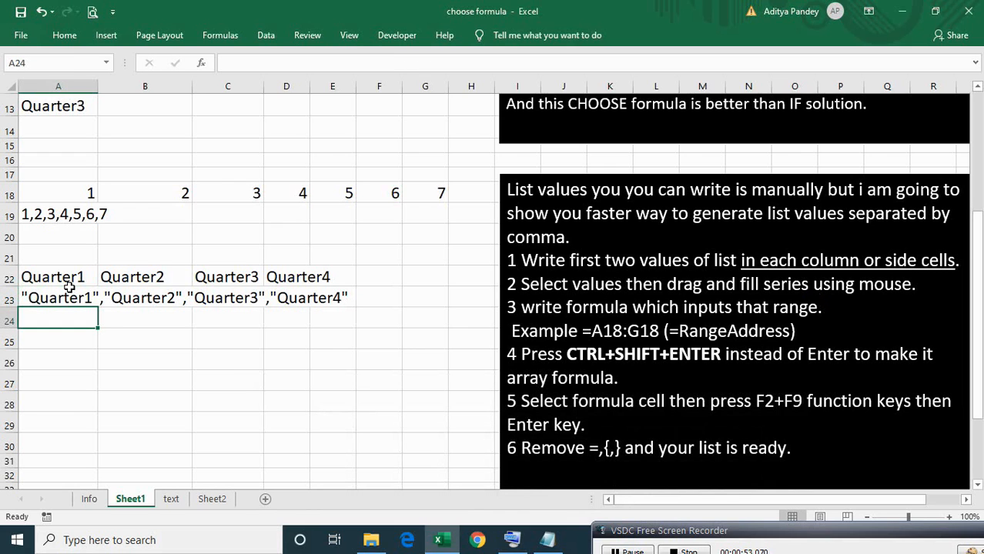
- Enter mon in A25 and fill the weekday series across to G25
{"action": "key", "text": "Return"}
{"action": "key", "text": "Return"}
{"action": "key", "text": "Up"}
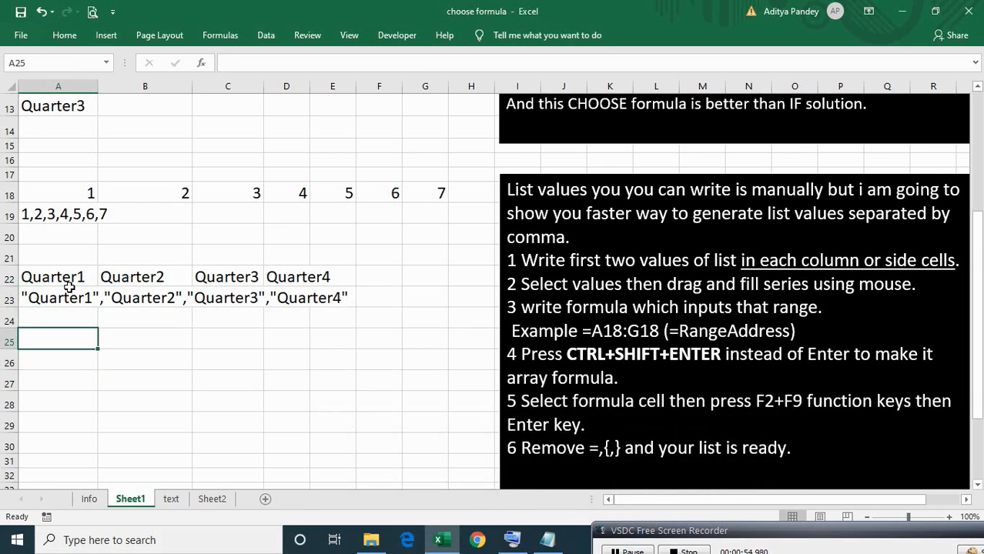
{"action": "type", "text": "mon"}
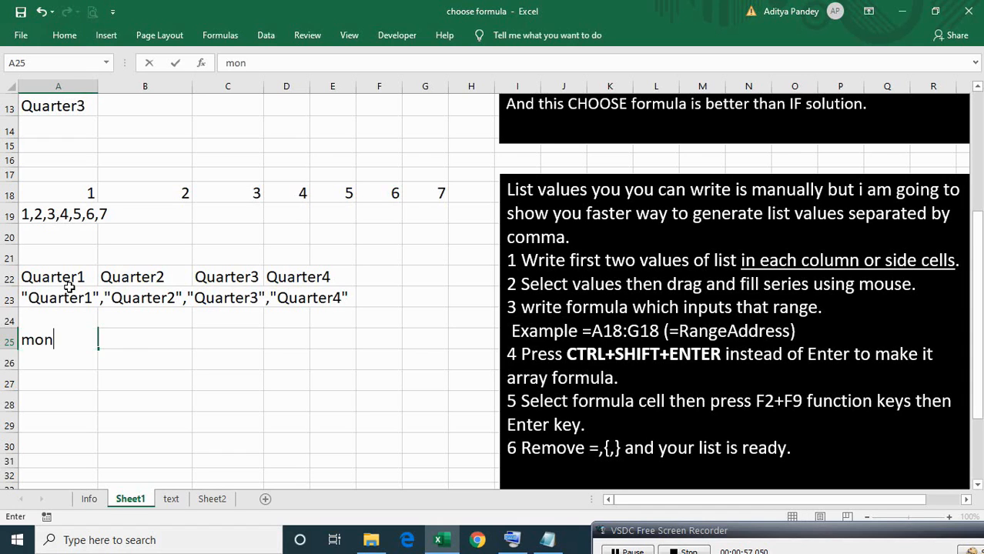
{"action": "key", "text": "Tab"}
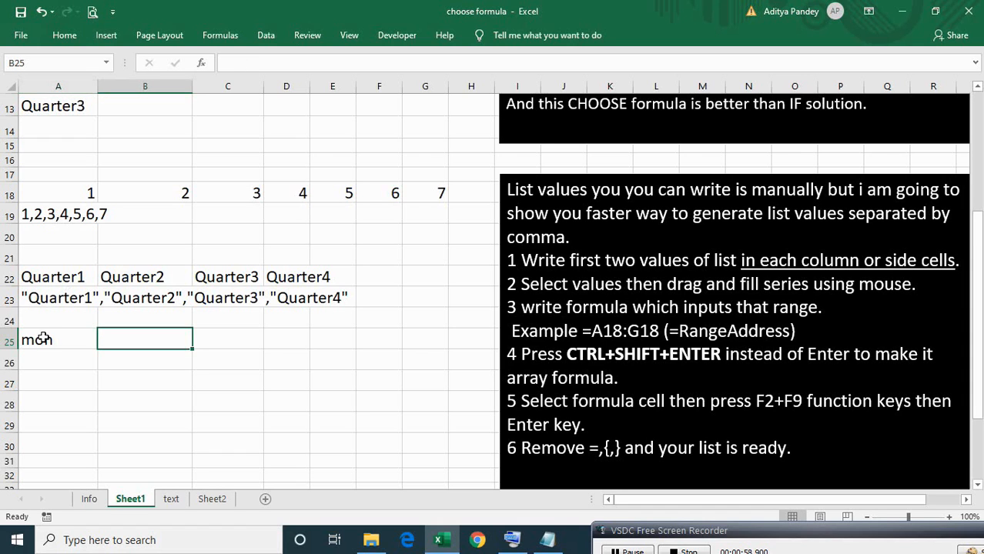
{"action": "left_click", "coordinate": [44, 338]}
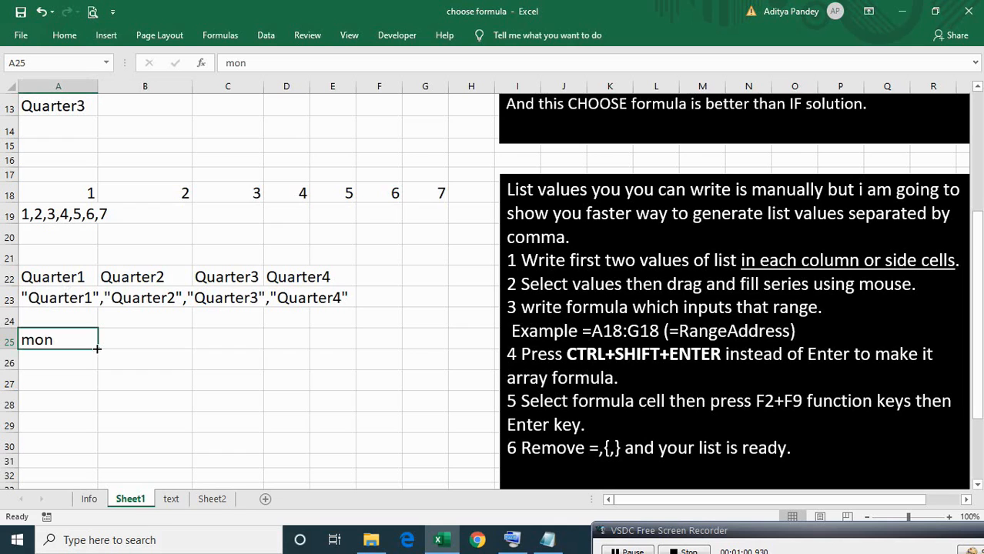
{"action": "left_click_drag", "start_coordinate": [97, 349], "coordinate": [437, 341]}
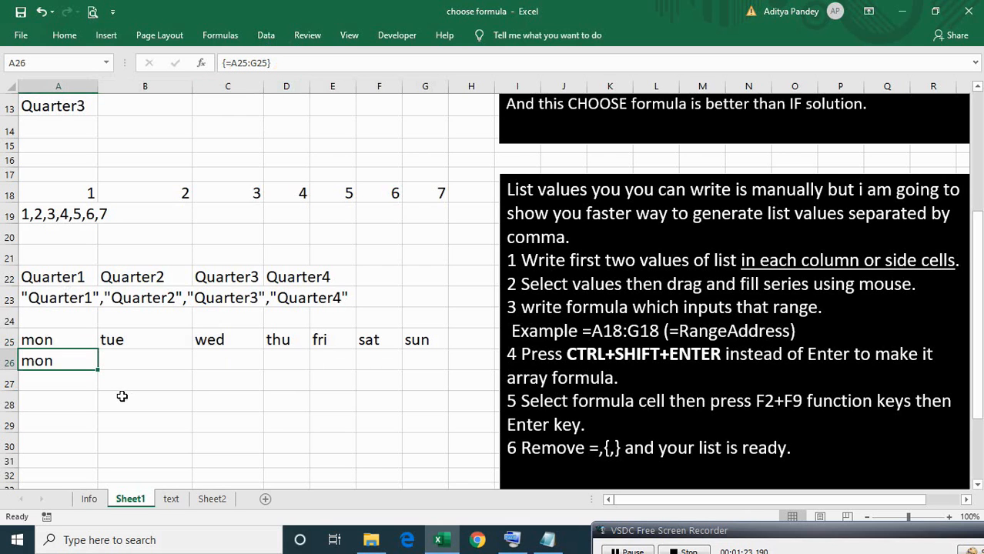
- Convert the A25:G25 reference in A26's array formula into literal weekday values using the On-Screen Keyboard, moving the keyboard clear of the cell
{"action": "left_click", "coordinate": [436, 544]}
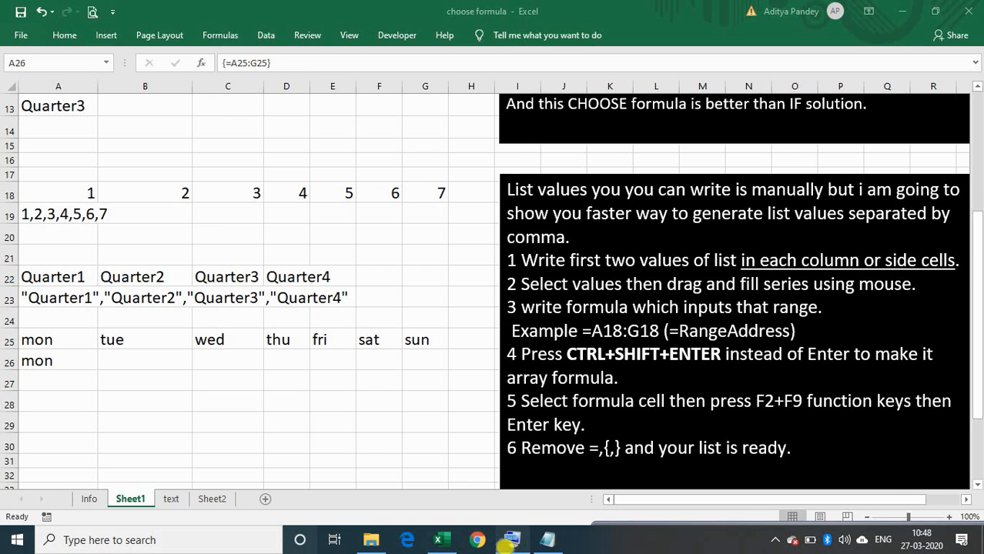
{"action": "left_click", "coordinate": [507, 543]}
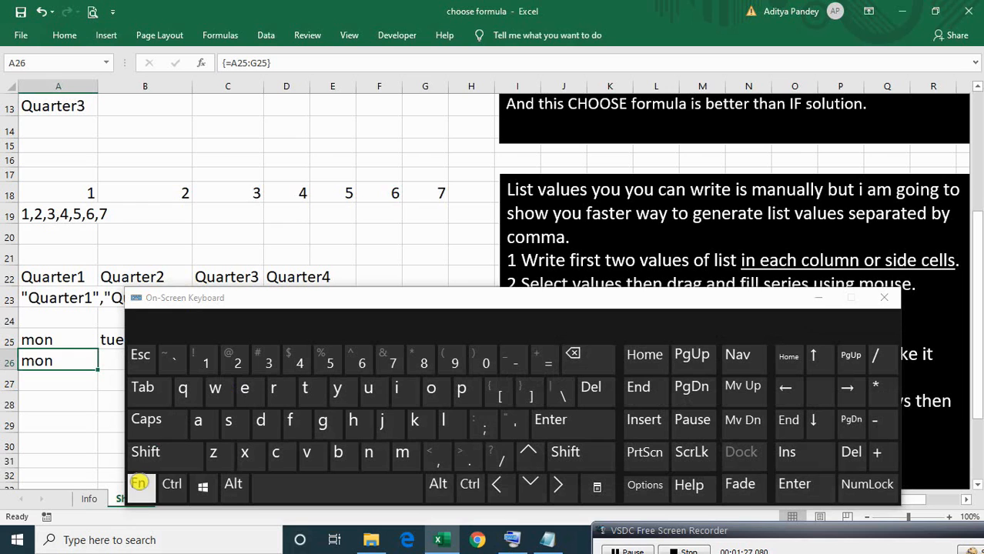
{"action": "left_click", "coordinate": [139, 482]}
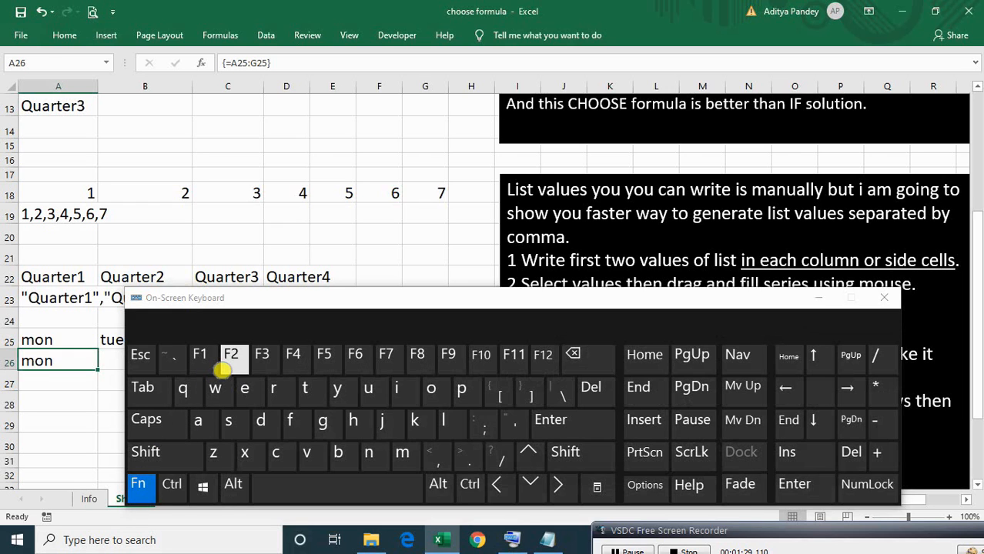
{"action": "left_click", "coordinate": [222, 368]}
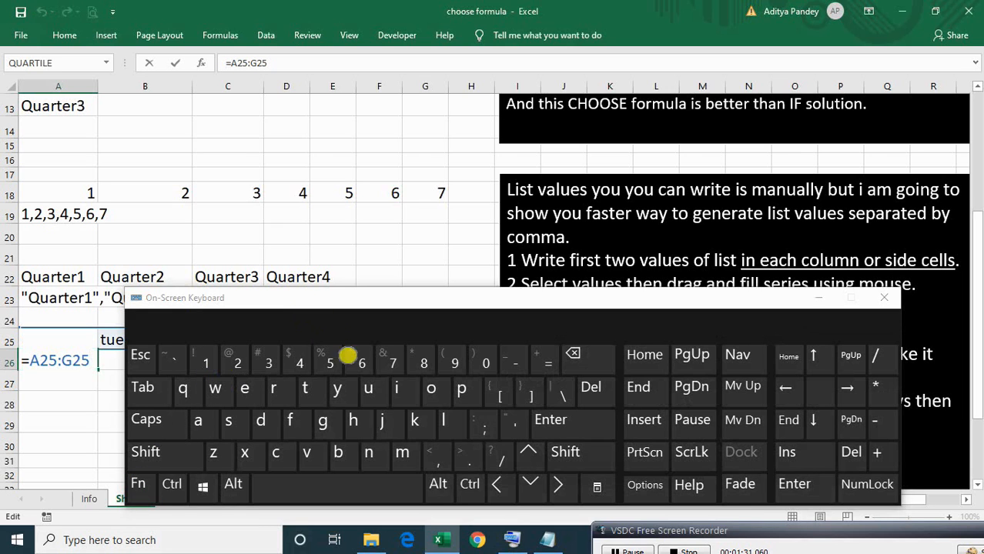
{"action": "left_click_drag", "start_coordinate": [370, 296], "coordinate": [417, 378]}
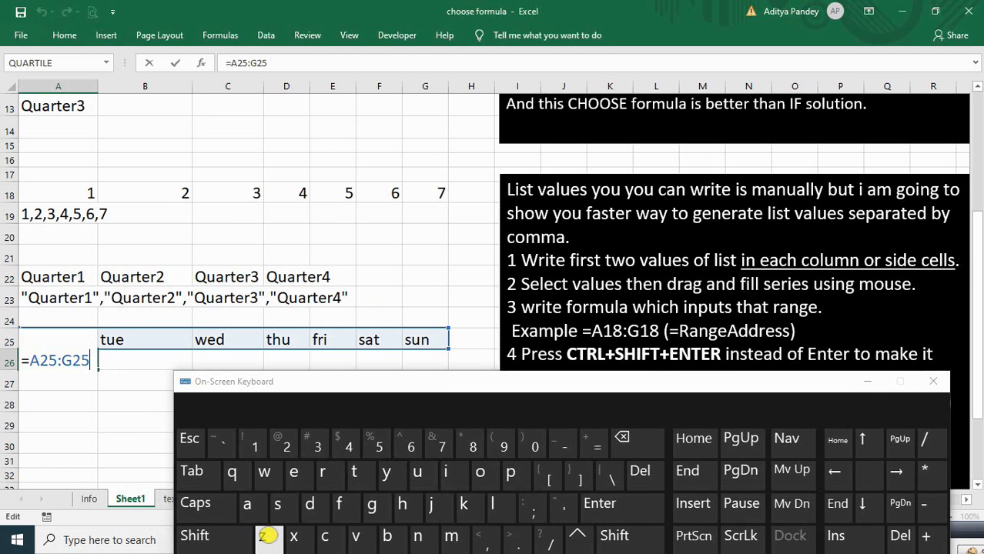
{"action": "left_click_drag", "start_coordinate": [355, 390], "coordinate": [407, 365]}
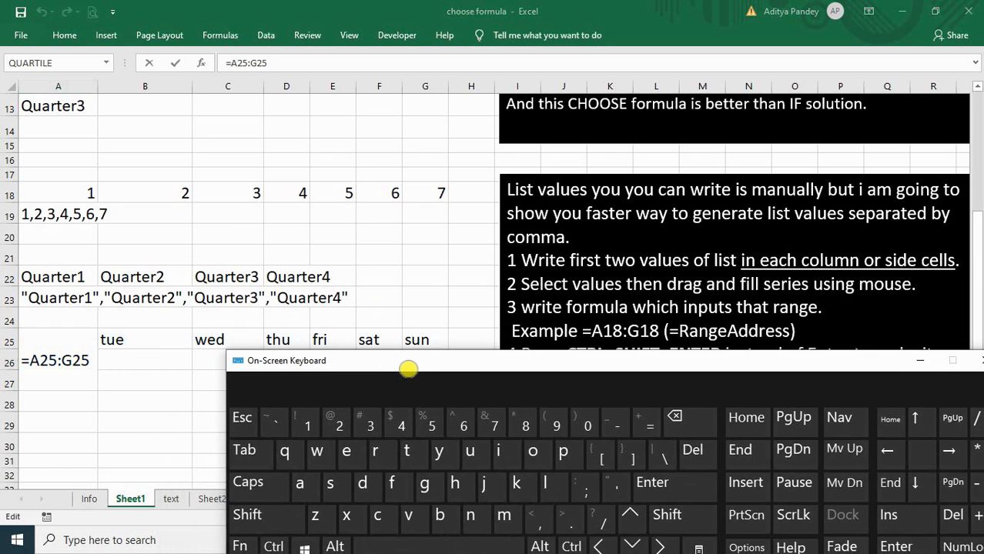
{"action": "left_click", "coordinate": [241, 546]}
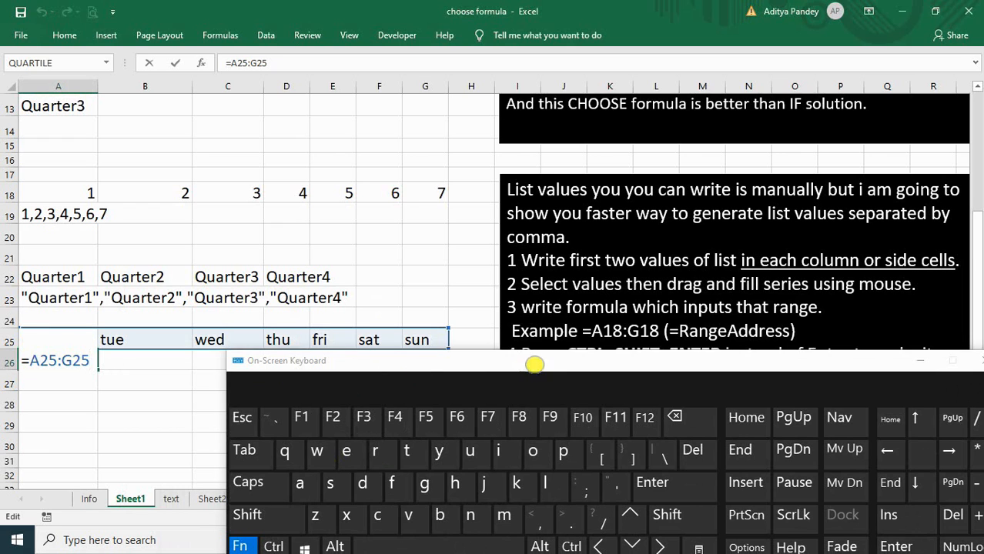
{"action": "left_click", "coordinate": [551, 417]}
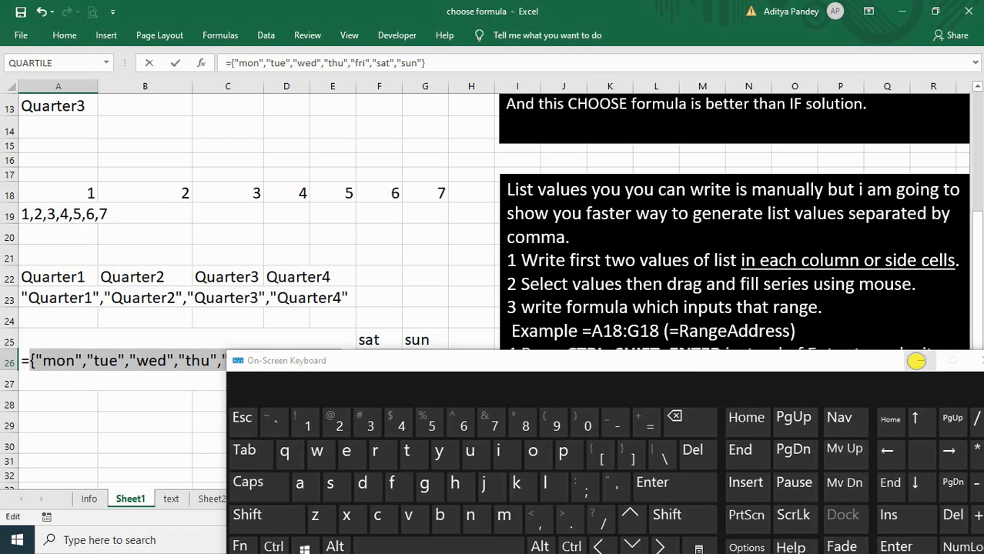
- Strip the equals sign and braces from A26, leaving the text "mon","tue","wed","thu","fri","sat","sun"
{"action": "left_click", "coordinate": [918, 360]}
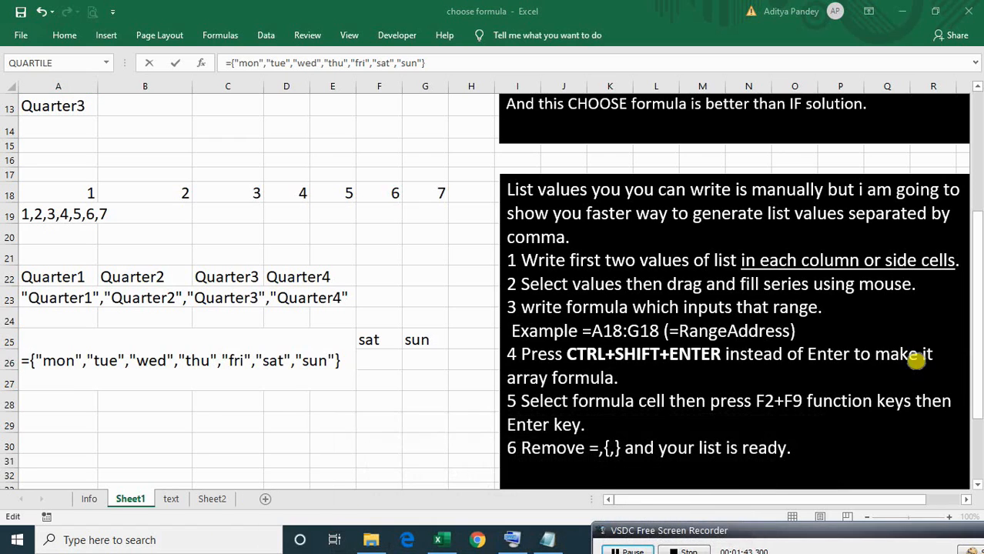
{"action": "left_click", "coordinate": [31, 360], "text": "shift"}
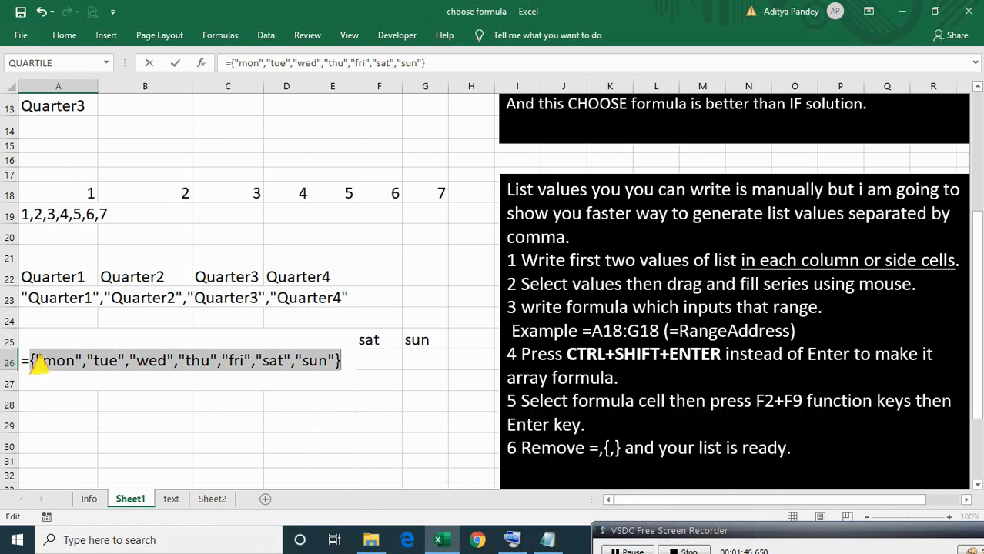
{"action": "key", "text": "Return"}
{"action": "left_click", "coordinate": [37, 362]}
{"action": "key", "text": "F2"}
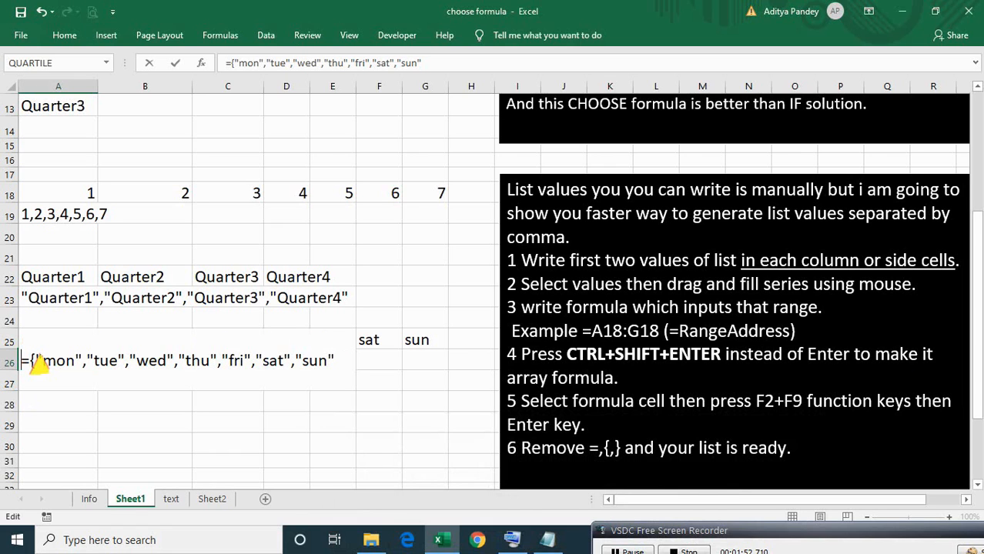
{"action": "key", "text": "BackSpace"}
{"action": "key", "text": "BackSpace"}
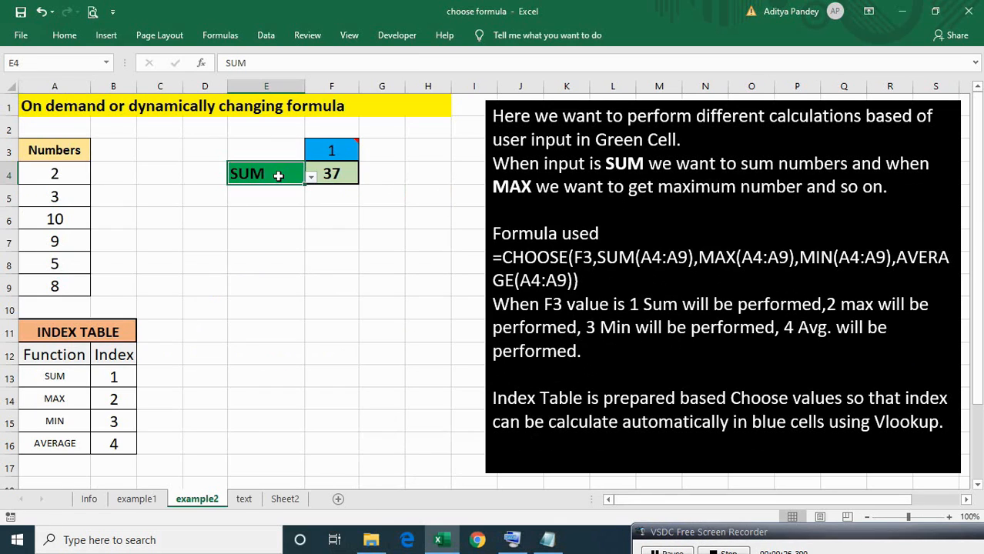
- Switch the function in the green cell E4 to MAX, MIN and AVERAGE in turn
{"action": "key", "text": "alt+Down"}
{"action": "key", "text": "Down"}
{"action": "key", "text": "Down"}
{"action": "key", "text": "Up"}
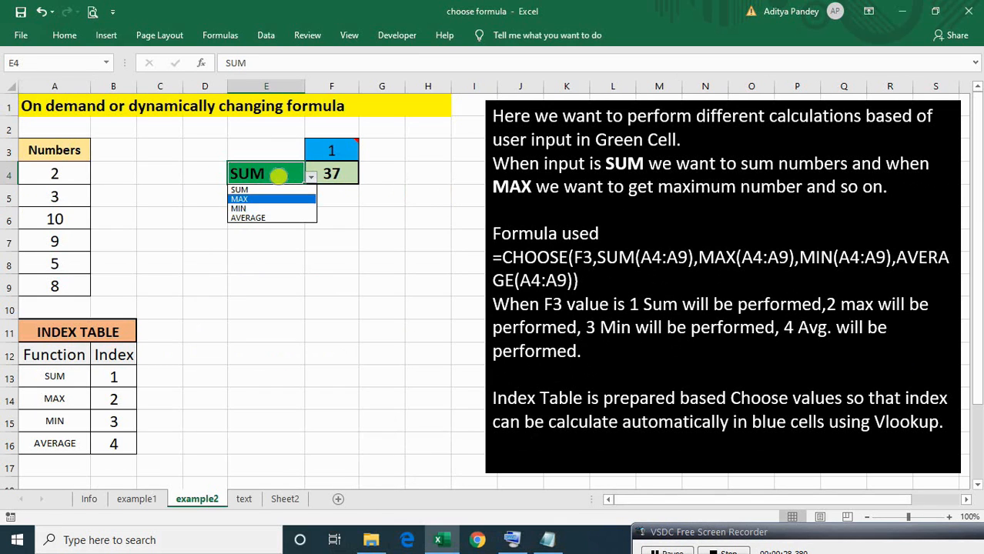
{"action": "key", "text": "Return"}
{"action": "key", "text": "alt+Down"}
{"action": "key", "text": "Down"}
{"action": "key", "text": "Return"}
{"action": "key", "text": "alt+Down"}
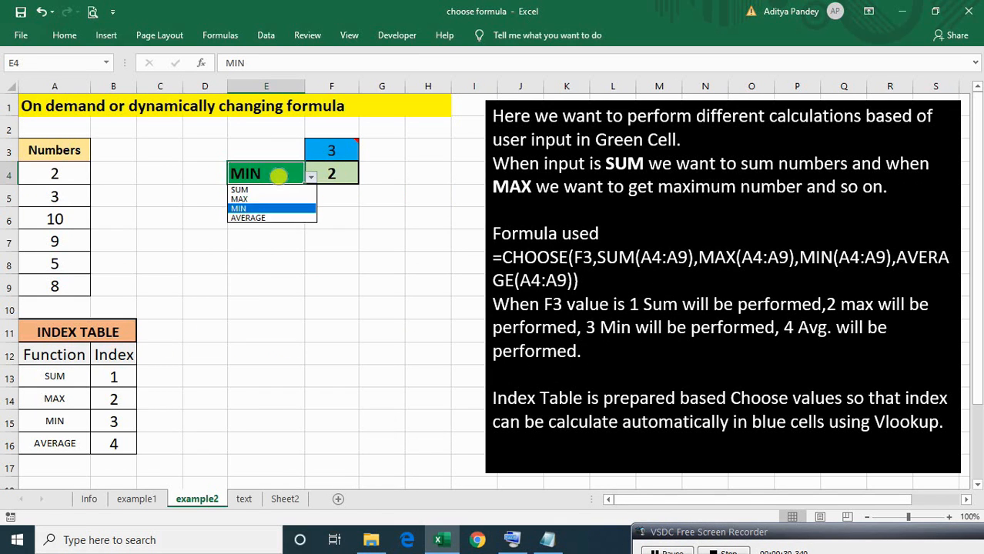
{"action": "key", "text": "Down"}
{"action": "key", "text": "Return"}
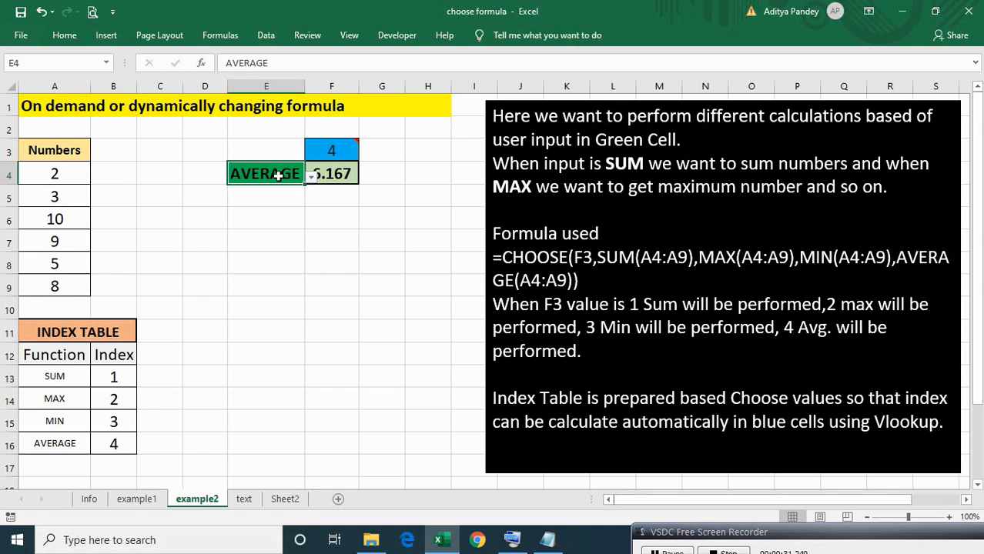
- Examine the VLOOKUP formula in the blue cell F3 and the index table range it refers to
{"action": "left_click", "coordinate": [408, 244]}
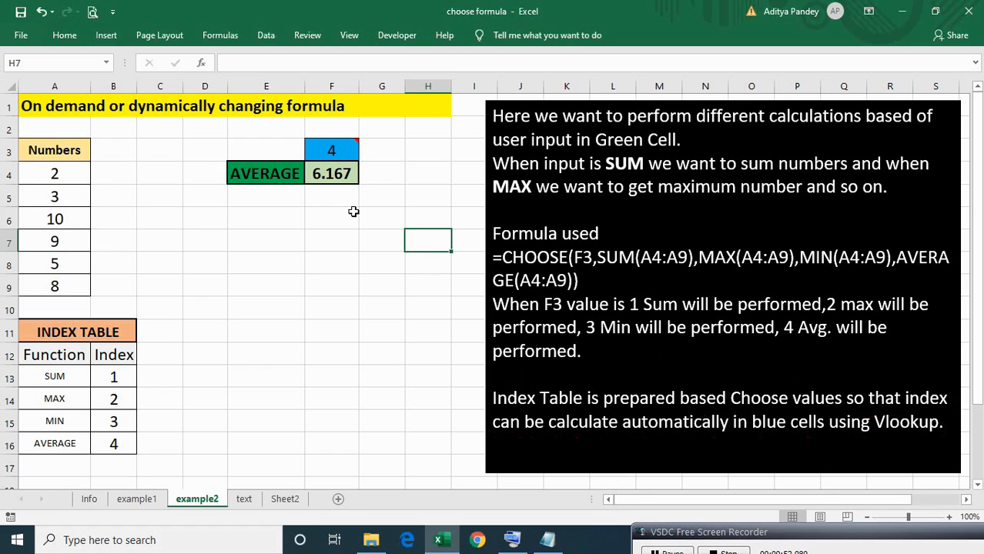
{"action": "double_click", "coordinate": [331, 151]}
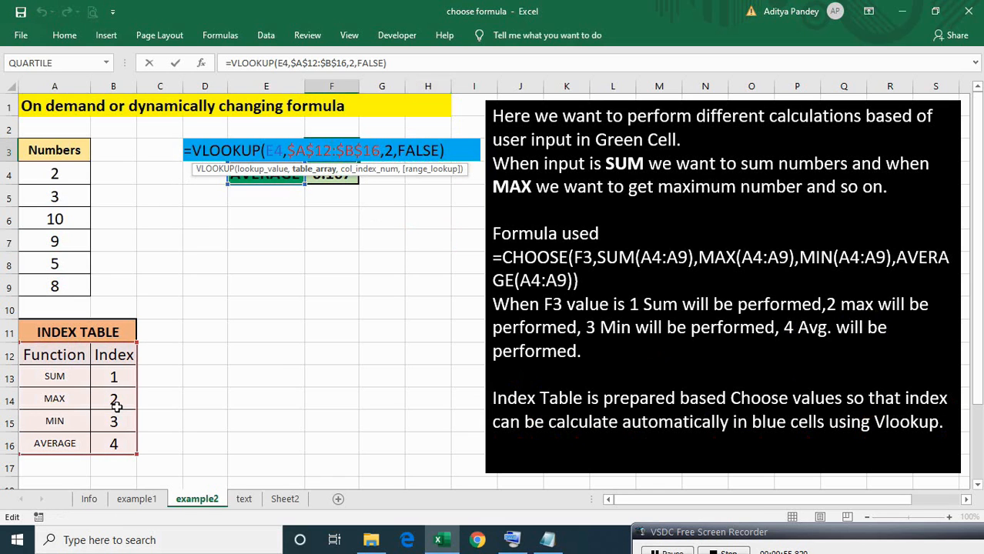
{"action": "key", "text": "Return"}
{"action": "key", "text": "Left"}
{"action": "key", "text": "Left"}
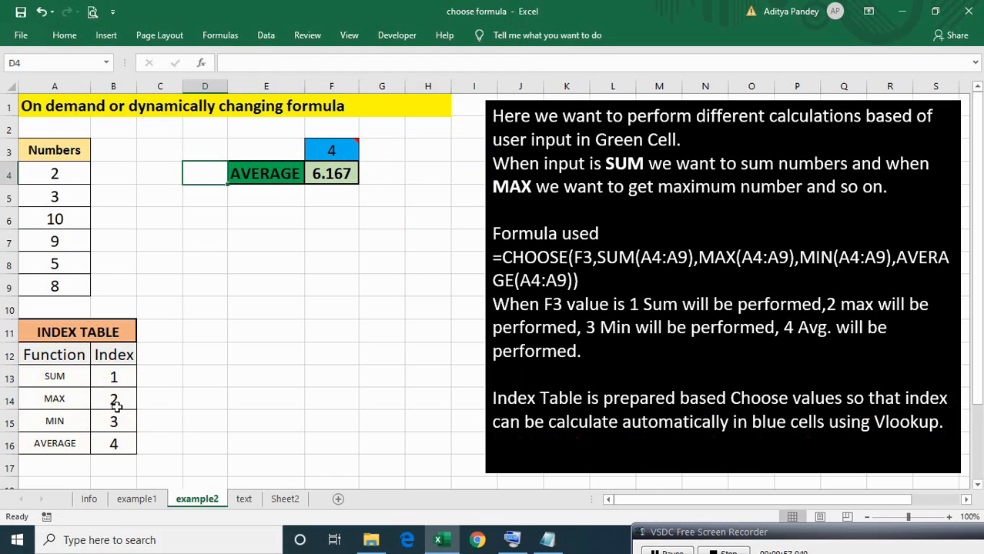
- Set the function in the green cell E4 to MAX
{"action": "key", "text": "Right"}
{"action": "key", "text": "alt+Down"}
{"action": "key", "text": "Up"}
{"action": "key", "text": "Up"}
{"action": "key", "text": "Return"}
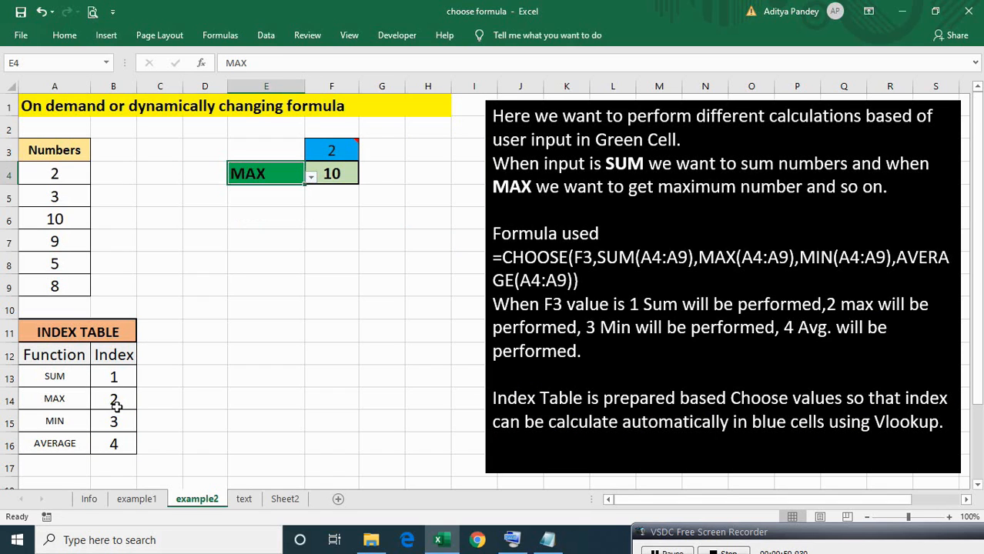
- Enter a note in B6 beginning "one step further removing index cell reference"
{"action": "key", "text": "Down"}
{"action": "key", "text": "Down"}
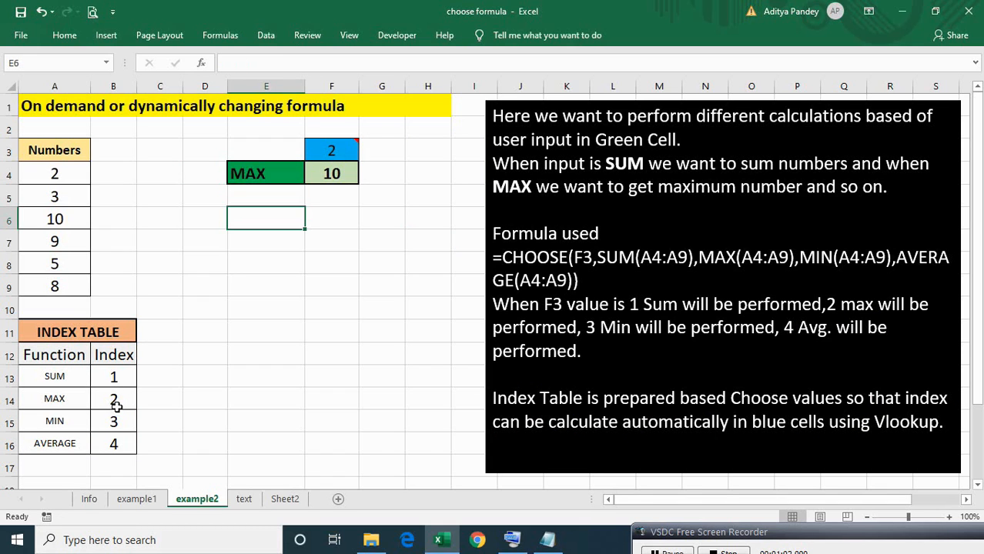
{"action": "type", "text": "on"}
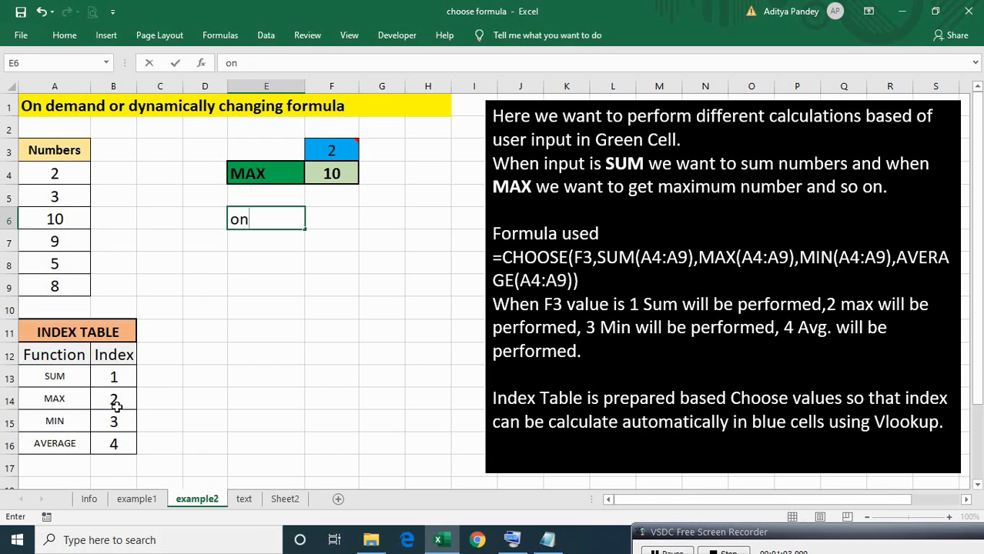
{"action": "key", "text": "Escape"}
{"action": "key", "text": "Left"}
{"action": "key", "text": "Left"}
{"action": "key", "text": "Left"}
{"action": "type", "text": "one st"}
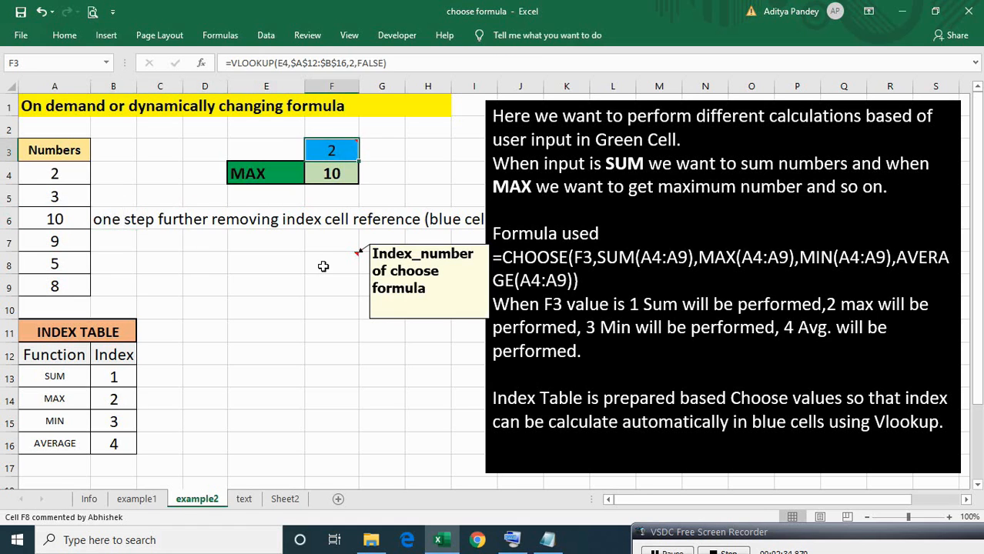
- Examine the CHOOSE formula in F4 and the VLOOKUP formula in F3 that supplies its index number
{"action": "key", "text": "Down"}
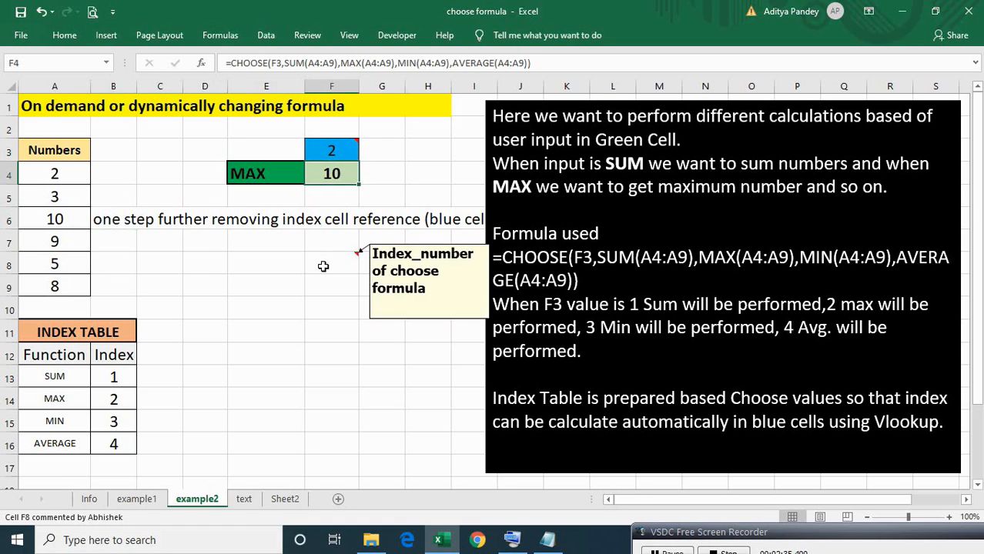
{"action": "key", "text": "Left"}
{"action": "key", "text": "Right"}
{"action": "key", "text": "F2"}
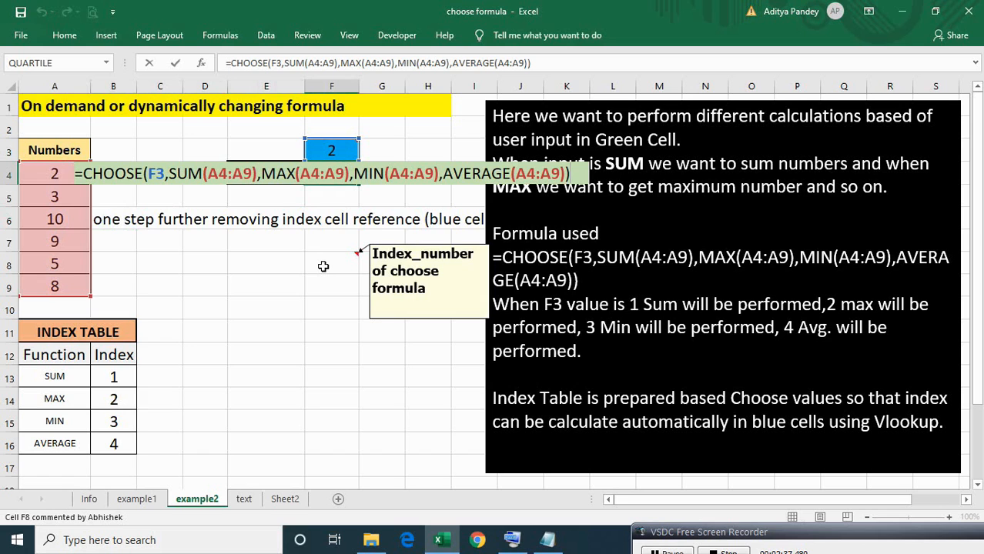
{"action": "key", "text": "Escape"}
{"action": "key", "text": "Up"}
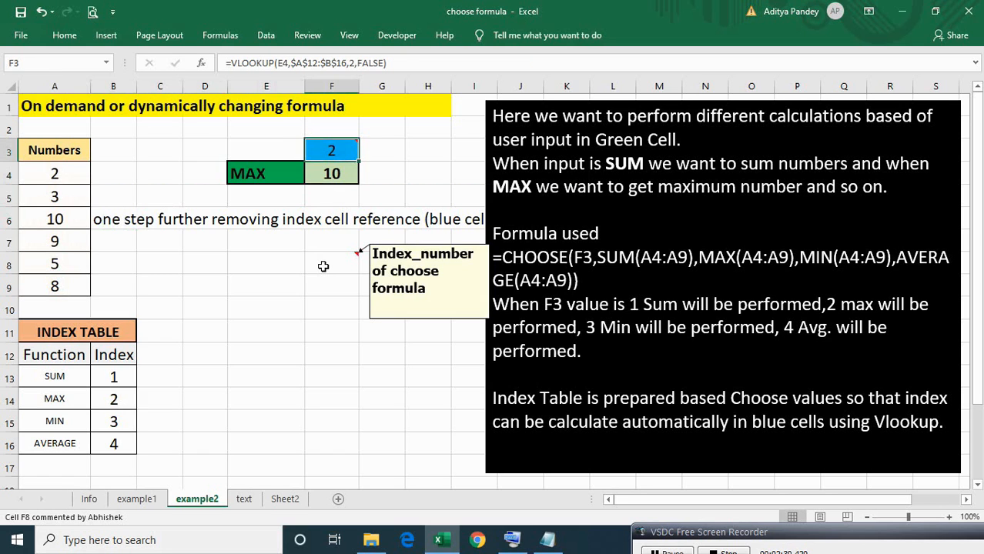
{"action": "key", "text": "F2"}
{"action": "key", "text": "Escape"}
- Copy E4:F4 to E8:F8 and clear the pasted formula from F8
{"action": "key", "text": "Down"}
{"action": "key", "text": "Left"}
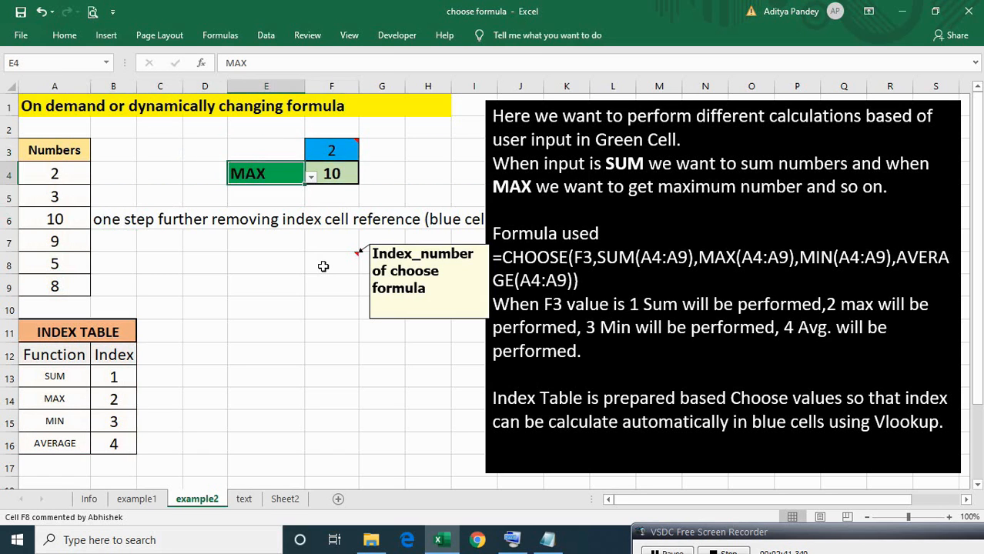
{"action": "key", "text": "shift+Right"}
{"action": "key", "text": "ctrl+c"}
{"action": "key", "text": "Down"}
{"action": "key", "text": "Down"}
{"action": "key", "text": "Down"}
{"action": "key", "text": "Down"}
{"action": "key", "text": "Down"}
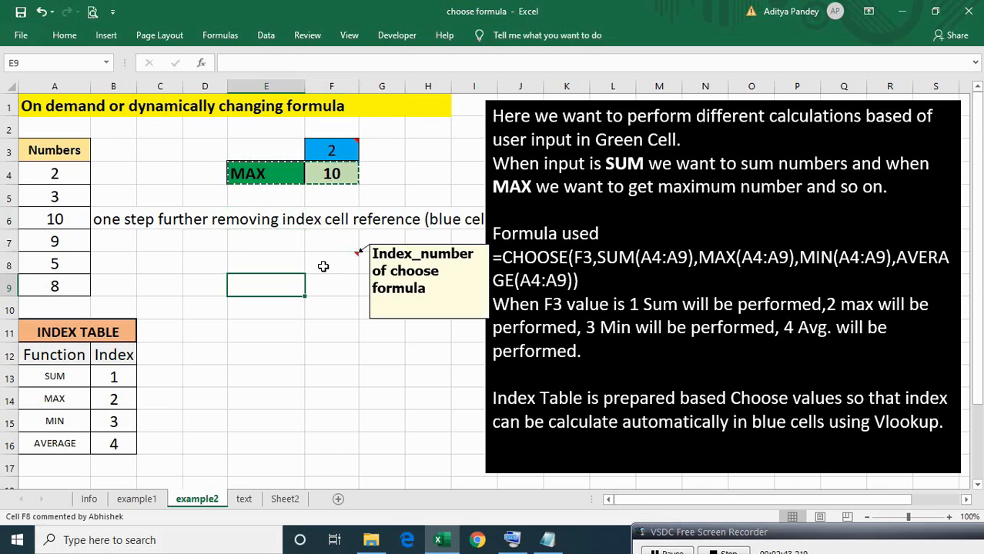
{"action": "key", "text": "Up"}
{"action": "key", "text": "Return"}
{"action": "key", "text": "Right"}
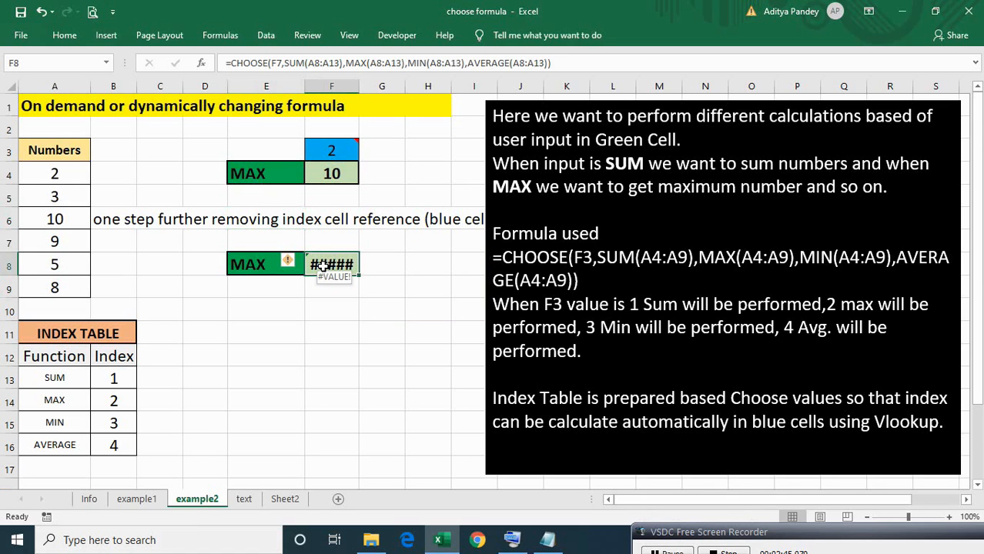
{"action": "key", "text": "Delete"}
- Copy the text of F4's CHOOSE formula into F8, keeping its references to F3 and A4:A9
{"action": "key", "text": "Up"}
{"action": "key", "text": "Up"}
{"action": "key", "text": "Up"}
{"action": "key", "text": "Up"}
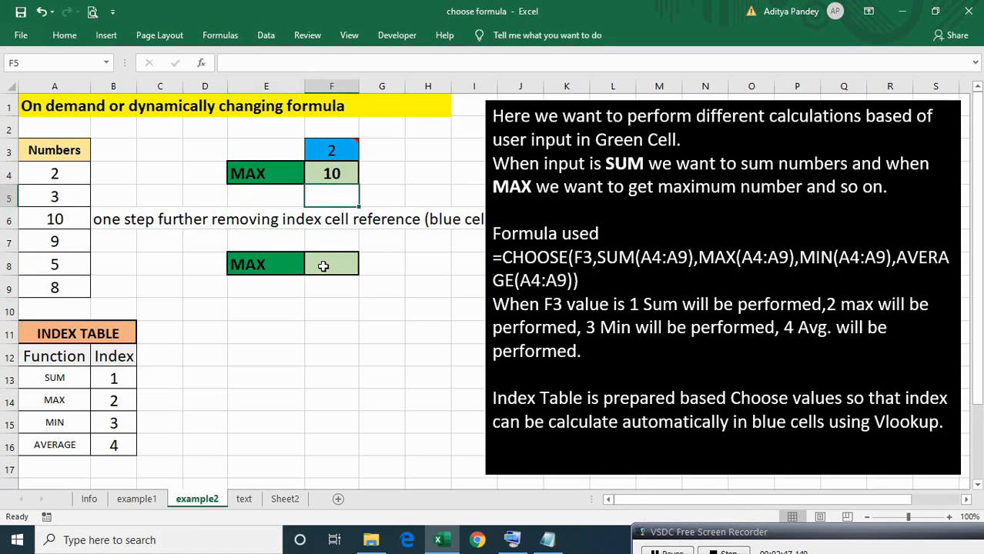
{"action": "key", "text": "F2"}
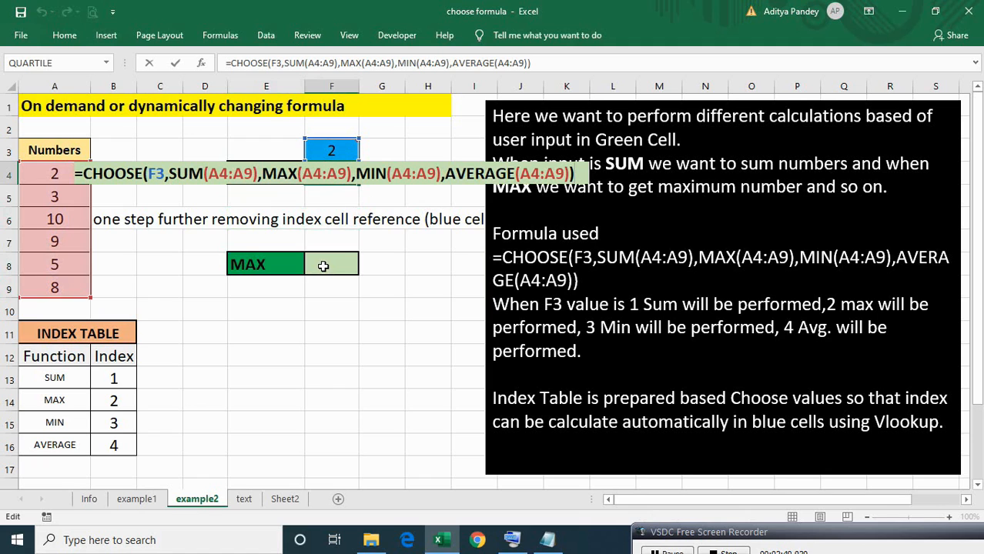
{"action": "key", "text": "shift+Home"}
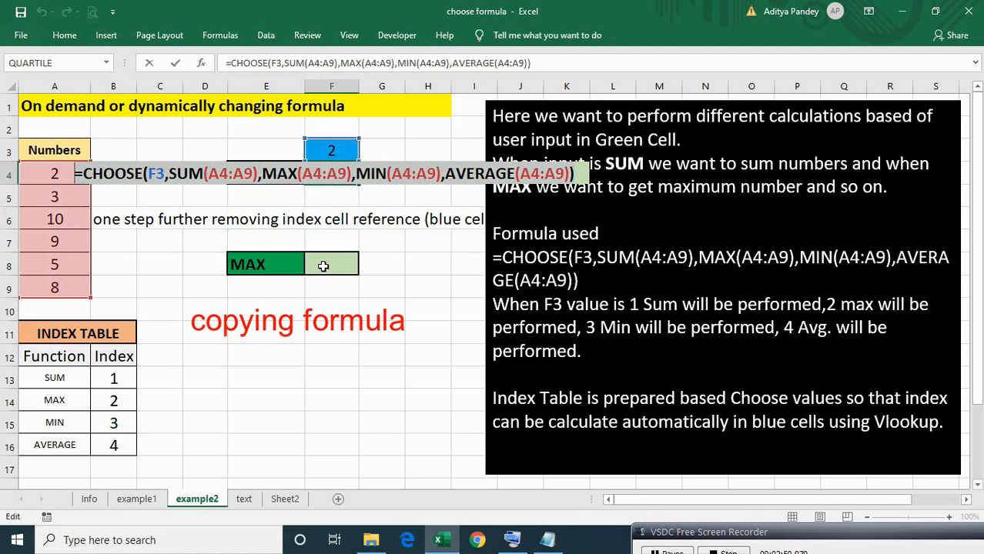
{"action": "key", "text": "ctrl+c"}
{"action": "key", "text": "Return"}
{"action": "key", "text": "Down"}
{"action": "key", "text": "Down"}
{"action": "key", "text": "Down"}
{"action": "key", "text": "F2"}
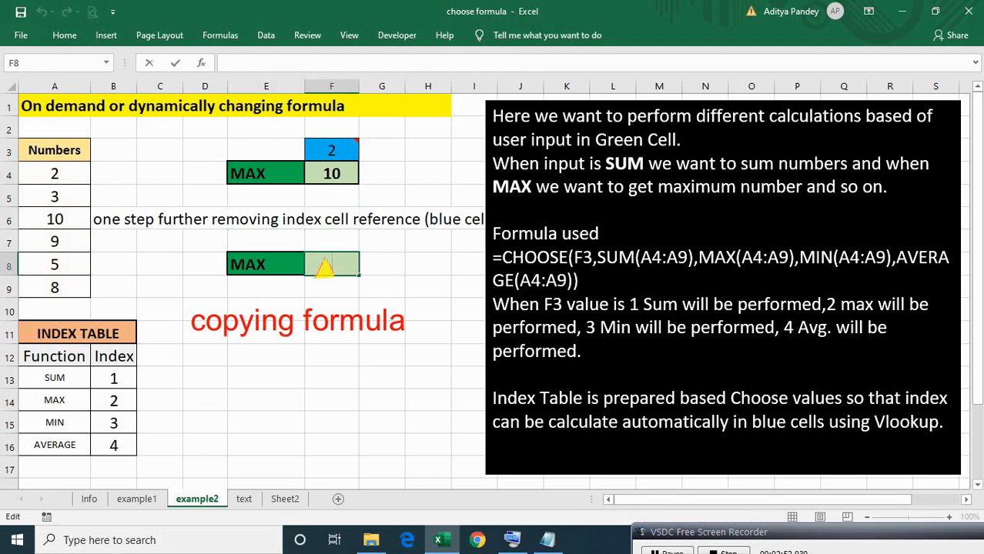
{"action": "key", "text": "ctrl+v"}
{"action": "key", "text": "Return"}
{"action": "key", "text": "Up"}
{"action": "key", "text": "F2"}
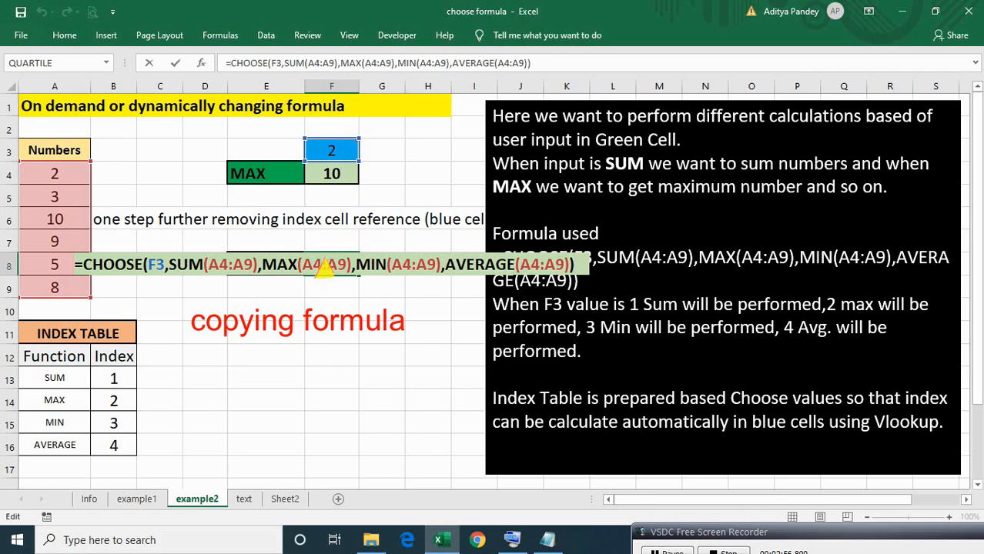
{"action": "key", "text": "Return"}
- Copy the full text of the VLOOKUP formula in F3, leaving the cell unedited
{"action": "key", "text": "Up"}
{"action": "key", "text": "Up"}
{"action": "key", "text": "Up"}
{"action": "key", "text": "Up"}
{"action": "key", "text": "Up"}
{"action": "key", "text": "Up"}
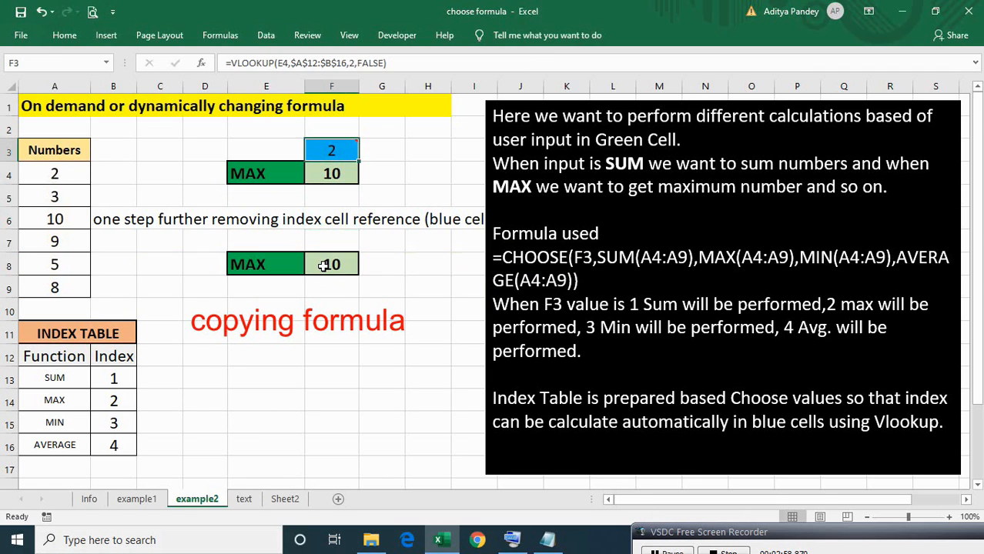
{"action": "key", "text": "F2"}
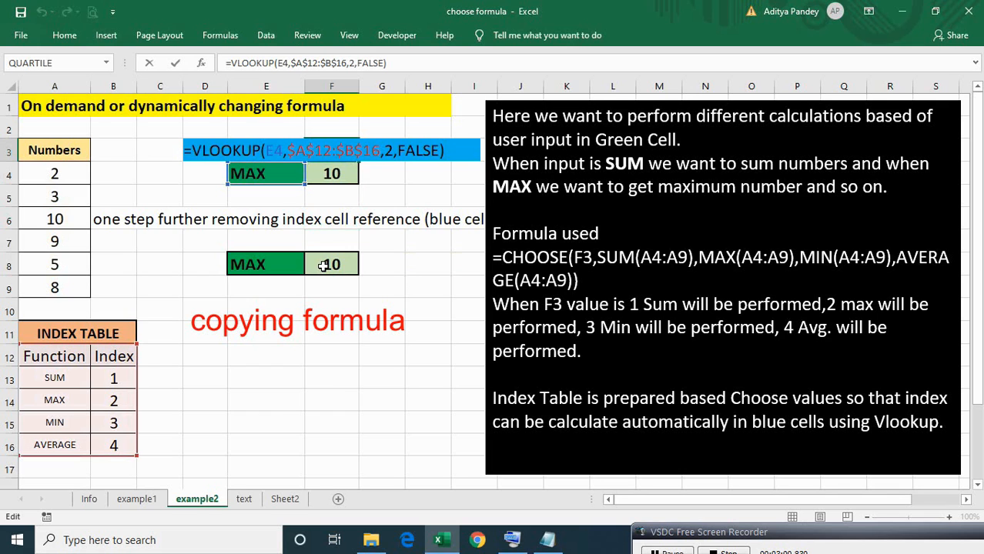
{"action": "key", "text": "shift+Left"}
{"action": "key", "text": "shift+Left"}
{"action": "key", "text": "shift+Left"}
{"action": "key", "text": "shift+Left"}
{"action": "key", "text": "shift+Left"}
{"action": "key", "text": "shift+Left"}
{"action": "key", "text": "shift+Left"}
{"action": "key", "text": "shift+Left"}
{"action": "key", "text": "shift+Left"}
{"action": "key", "text": "shift+Left"}
{"action": "key", "text": "shift+Left"}
{"action": "key", "text": "shift+Left"}
{"action": "key", "text": "shift+Left"}
{"action": "key", "text": "shift+Left"}
{"action": "key", "text": "shift+Left"}
{"action": "key", "text": "shift+Left"}
{"action": "key", "text": "shift+Left"}
{"action": "key", "text": "shift+Left"}
{"action": "key", "text": "shift+Left"}
{"action": "key", "text": "shift+Left"}
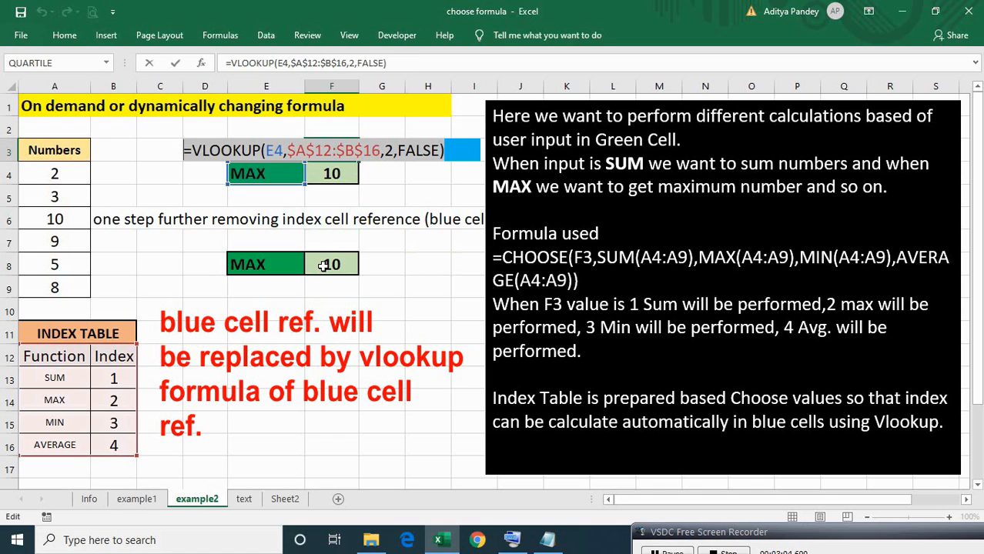
{"action": "key", "text": "Escape"}
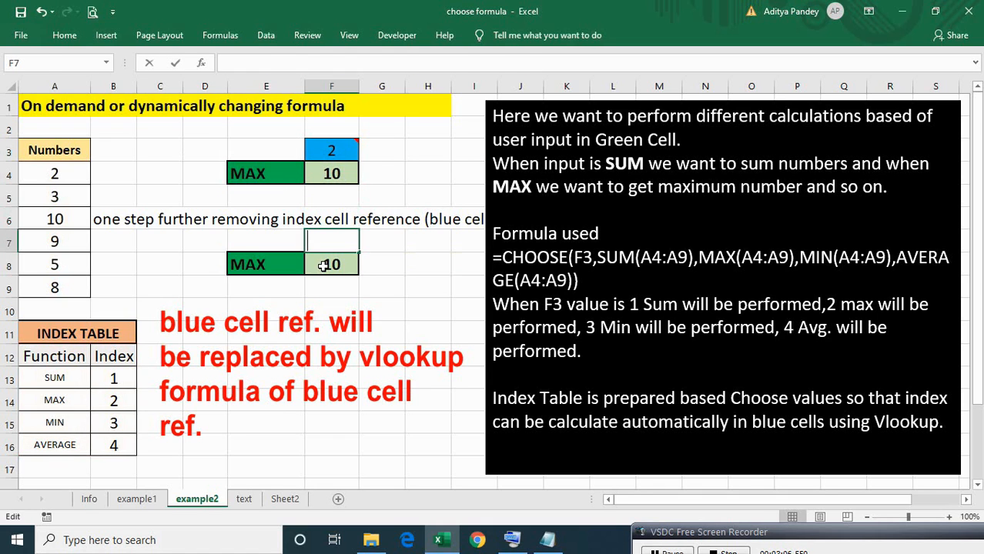
- Replace the F3 reference in F8's CHOOSE formula with the copied =VLOOKUP(E4,$A$12:$B$16,2,FALSE)
{"action": "double_click", "coordinate": [324, 265]}
{"action": "key", "text": "Left"}
{"action": "key", "text": "Left"}
{"action": "key", "text": "Left"}
{"action": "key", "text": "Left"}
{"action": "key", "text": "Left"}
{"action": "key", "text": "Left"}
{"action": "key", "text": "Left"}
{"action": "key", "text": "Left"}
{"action": "key", "text": "Left"}
{"action": "key", "text": "Left"}
{"action": "key", "text": "Left"}
{"action": "key", "text": "Left"}
{"action": "key", "text": "Left"}
{"action": "key", "text": "Left"}
{"action": "key", "text": "Left"}
{"action": "key", "text": "Left"}
{"action": "key", "text": "Left"}
{"action": "key", "text": "Left"}
{"action": "key", "text": "Left"}
{"action": "key", "text": "Left"}
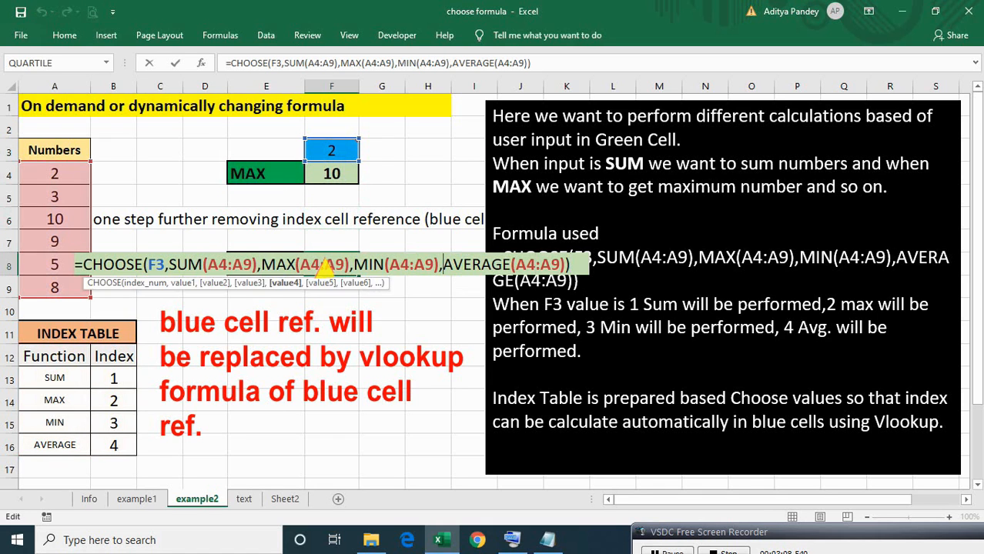
{"action": "key", "text": "Left"}
{"action": "key", "text": "Left"}
{"action": "key", "text": "Left"}
{"action": "key", "text": "Left"}
{"action": "key", "text": "Left"}
{"action": "key", "text": "Left"}
{"action": "key", "text": "Left"}
{"action": "key", "text": "Left"}
{"action": "key", "text": "Left"}
{"action": "key", "text": "Left"}
{"action": "key", "text": "Left"}
{"action": "key", "text": "Left"}
{"action": "key", "text": "Left"}
{"action": "key", "text": "Left"}
{"action": "key", "text": "Left"}
{"action": "key", "text": "Left"}
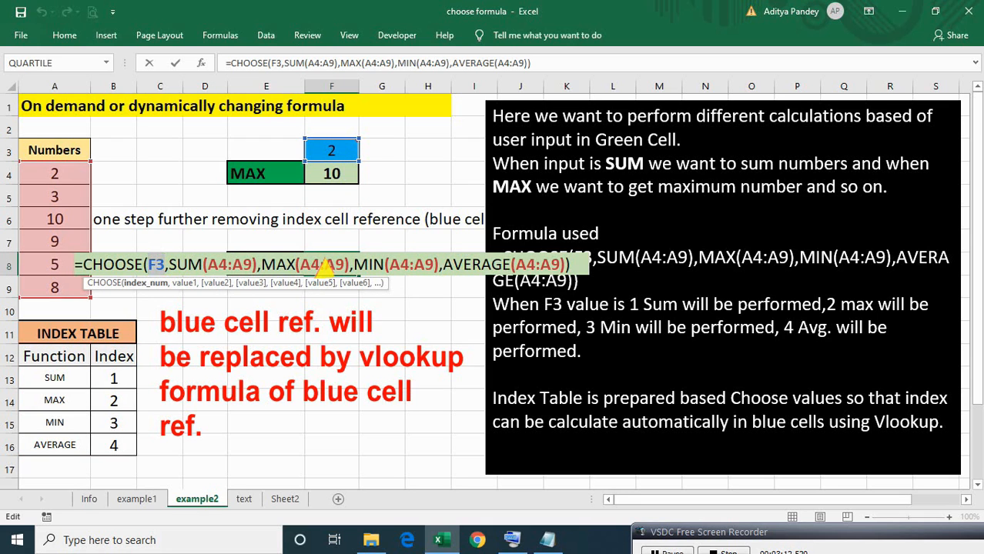
{"action": "key", "text": "ctrl+v"}
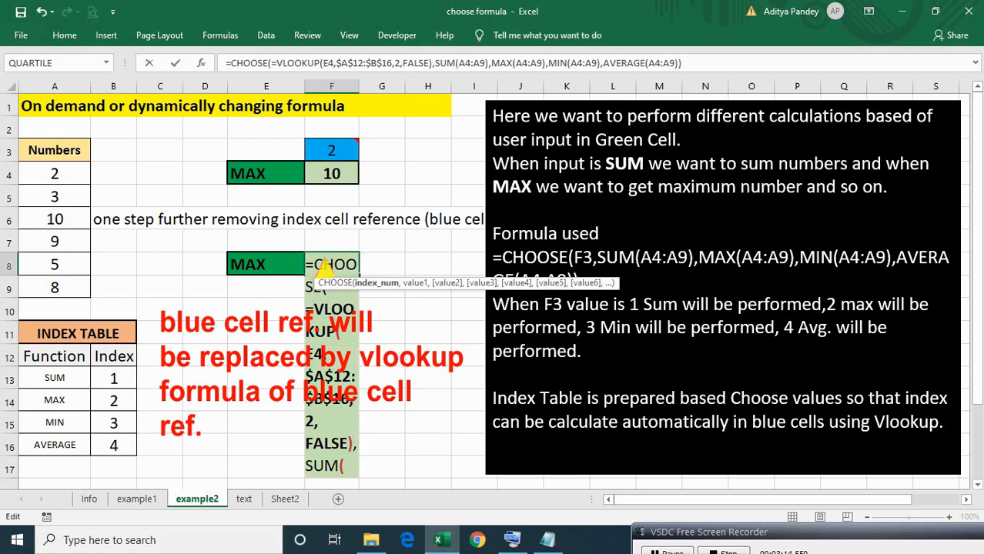
- Remove the extra equals sign before VLOOKUP inside F8's CHOOSE formula
{"action": "left_click", "coordinate": [329, 64]}
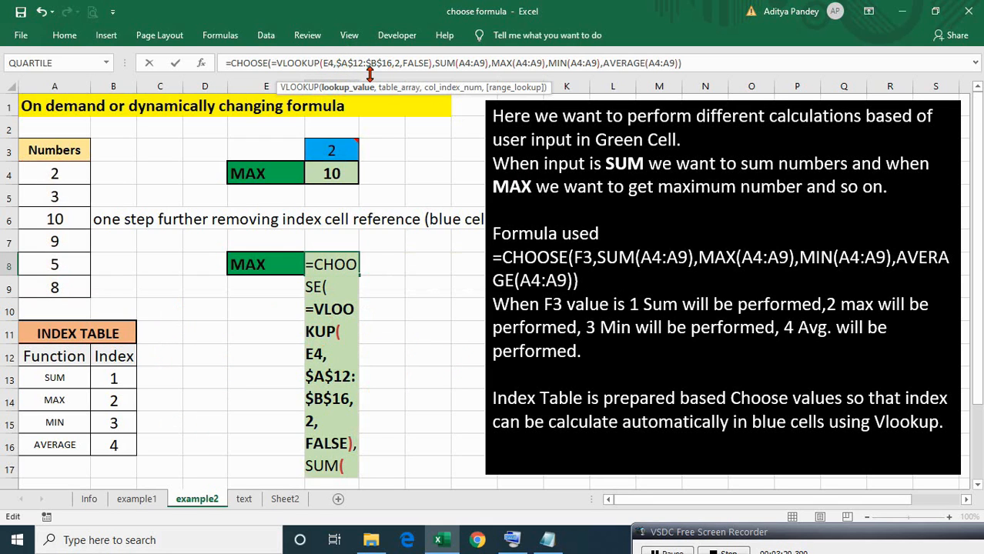
{"action": "key", "text": "Return"}
{"action": "key", "text": "Return"}
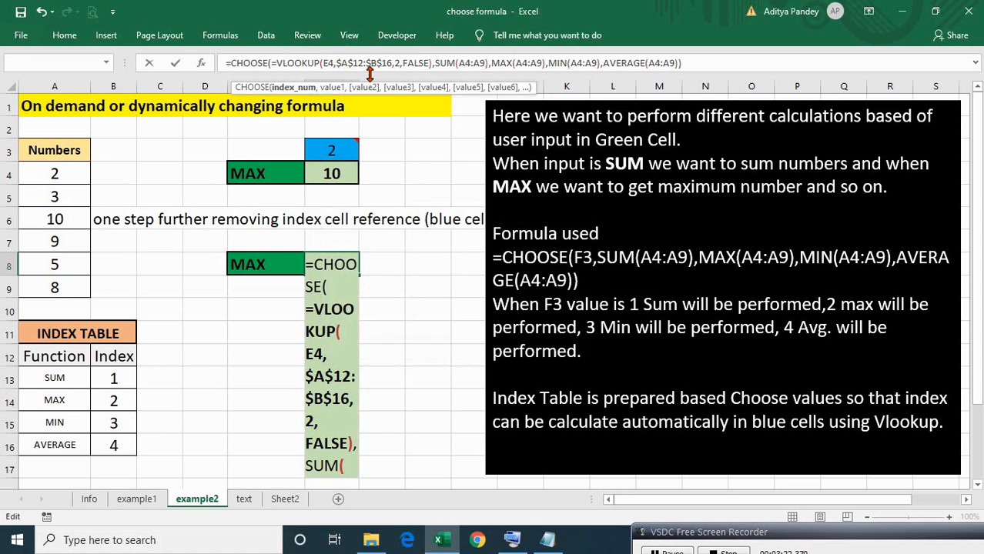
{"action": "key", "text": "Return"}
{"action": "key", "text": "Return"}
{"action": "key", "text": "Delete"}
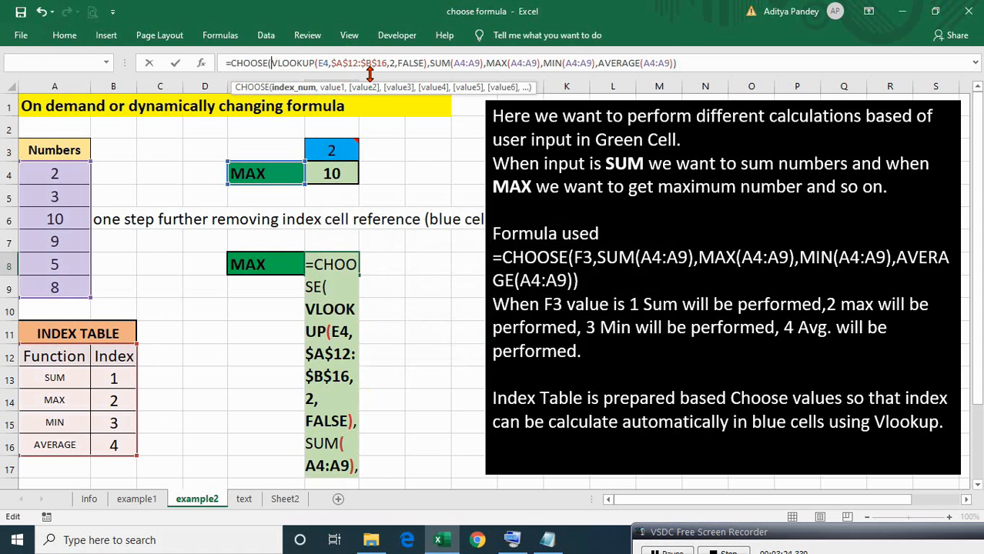
- Commit F8's CHOOSE formula with the nested VLOOKUP and review its arguments without changing them
{"action": "key", "text": "Return"}
{"action": "key", "text": "Up"}
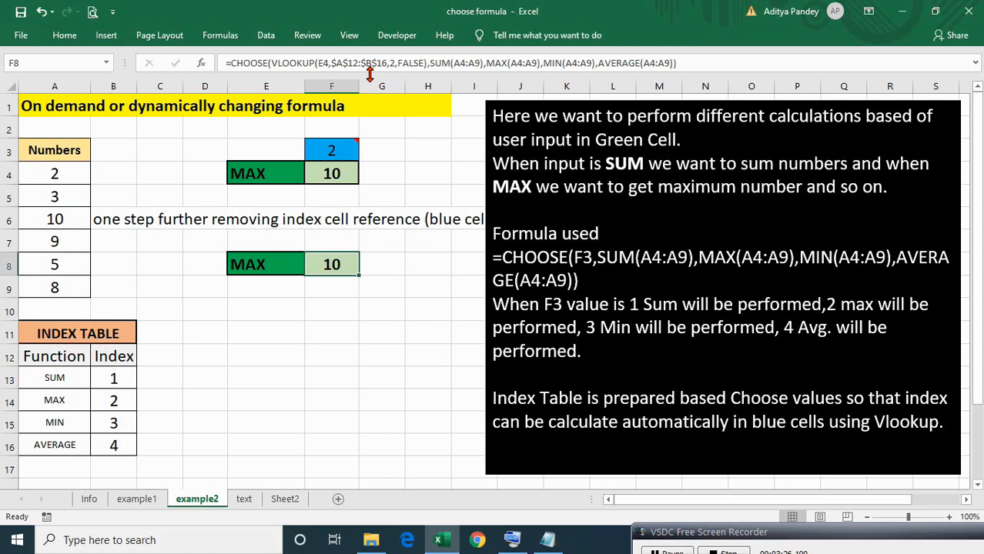
{"action": "key", "text": "F2"}
{"action": "key", "text": "Escape"}
{"action": "key", "text": "F2"}
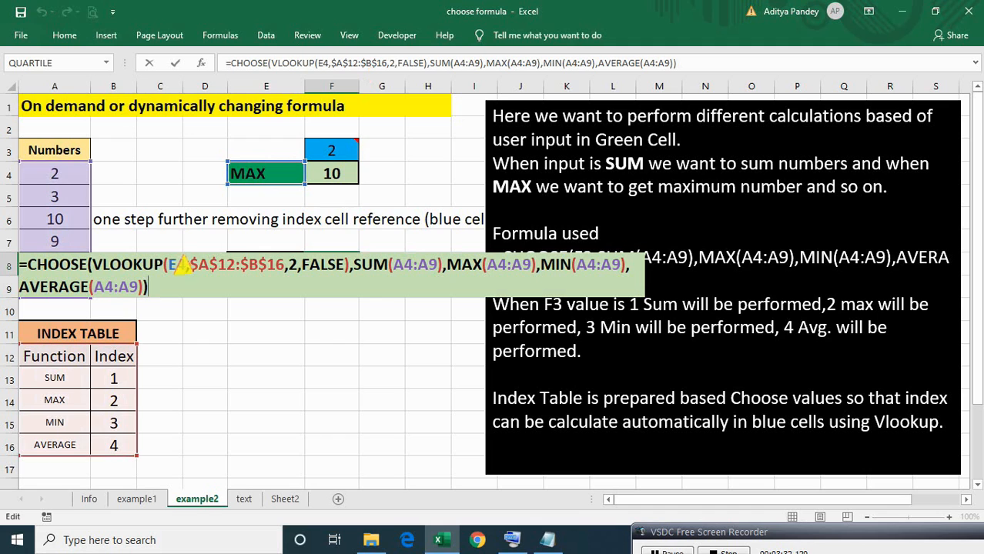
{"action": "key", "text": "Escape"}
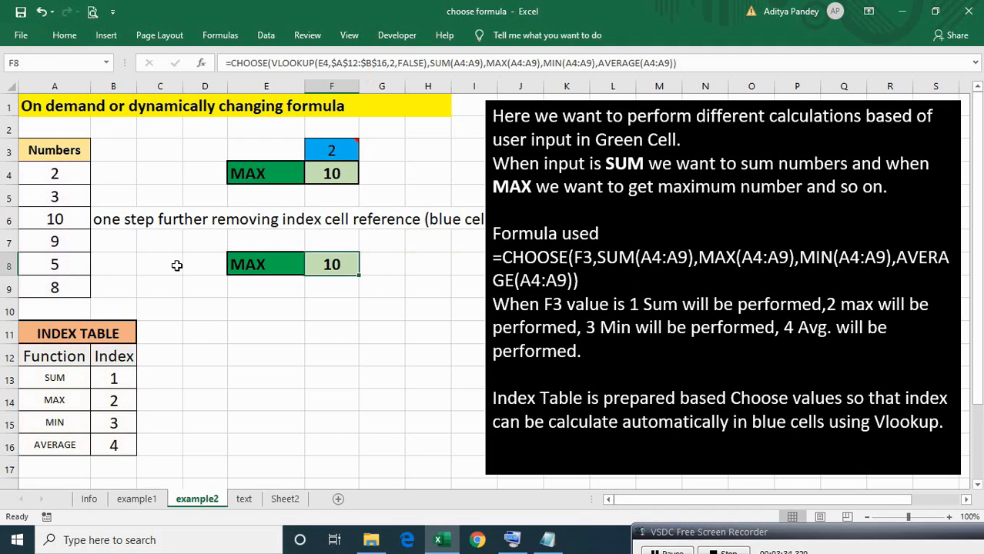
- Change the VLOOKUP lookup reference in F8's CHOOSE formula to E8
{"action": "left_click", "coordinate": [273, 263]}
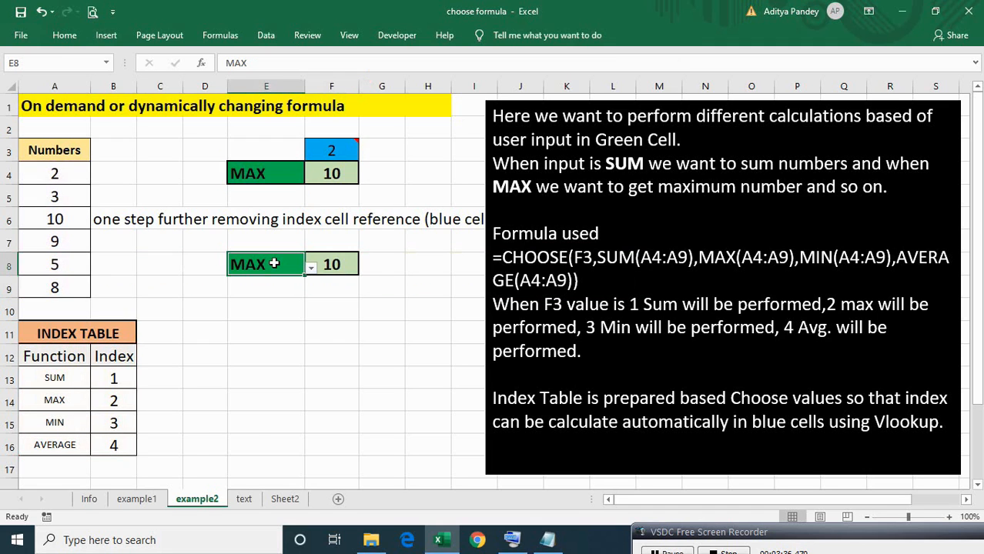
{"action": "double_click", "coordinate": [329, 264]}
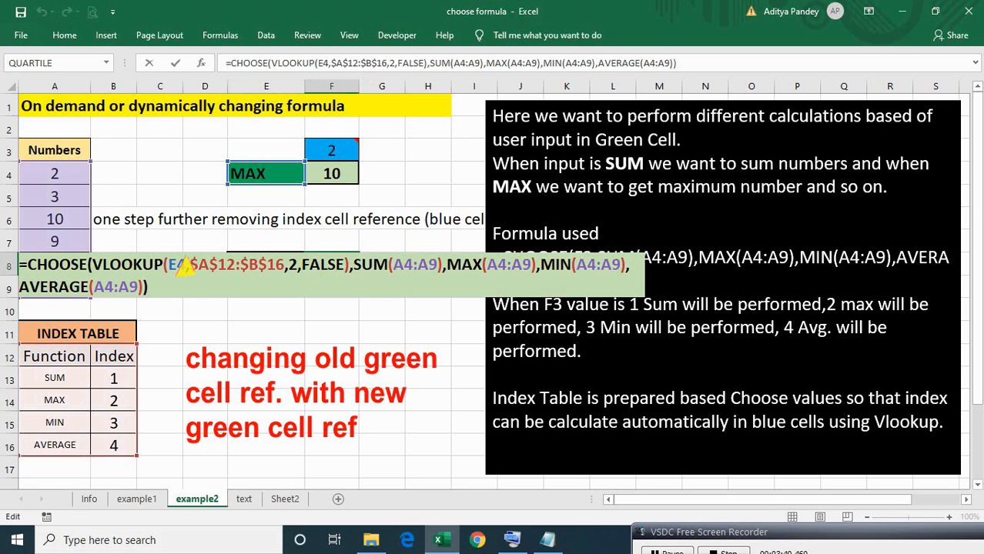
{"action": "left_click", "coordinate": [185, 265]}
{"action": "key", "text": "BackSpace"}
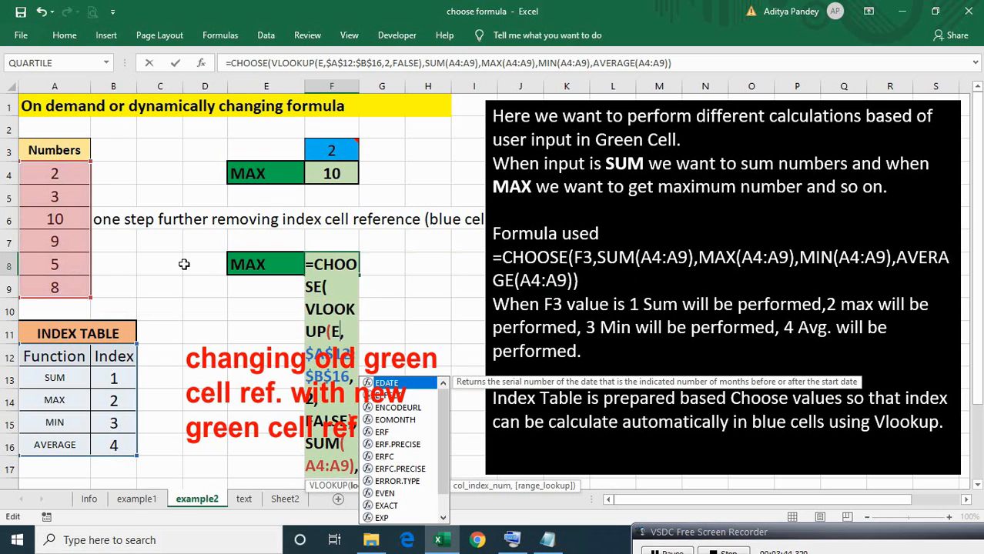
{"action": "type", "text": "8"}
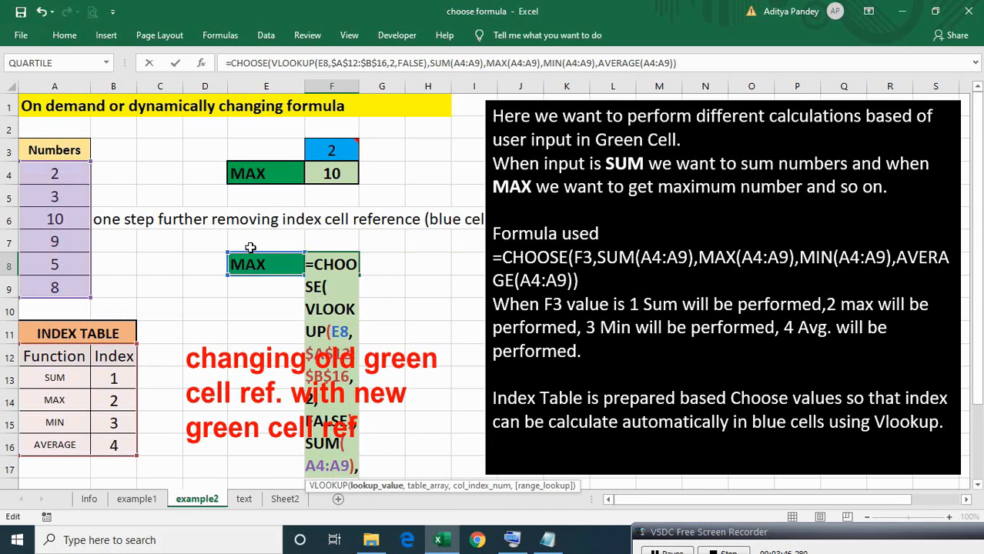
{"action": "key", "text": "Return"}
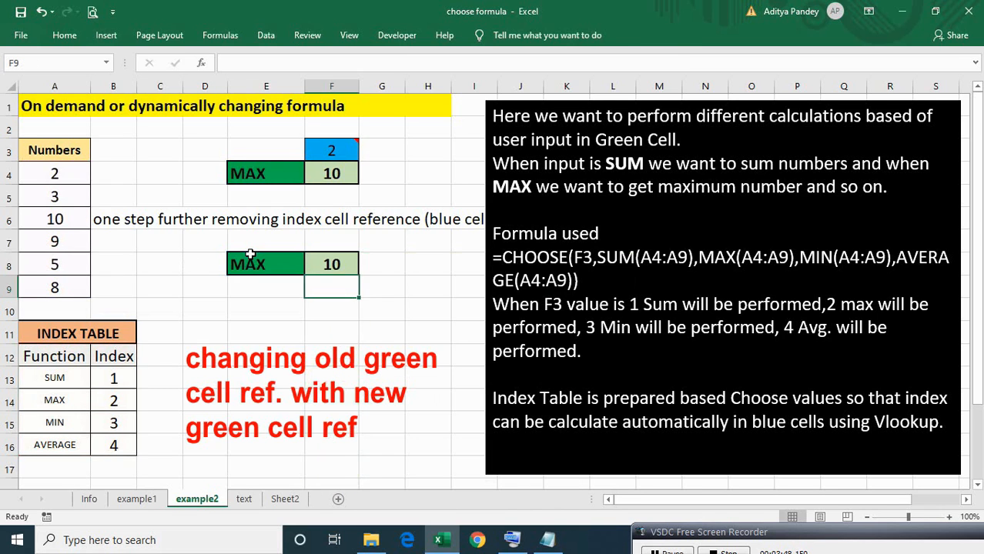
- Choose MIN as the function in E8 to test F8's updated formula
{"action": "left_click", "coordinate": [250, 257]}
{"action": "key", "text": "alt+Down"}
{"action": "key", "text": "Down"}
{"action": "key", "text": "Return"}
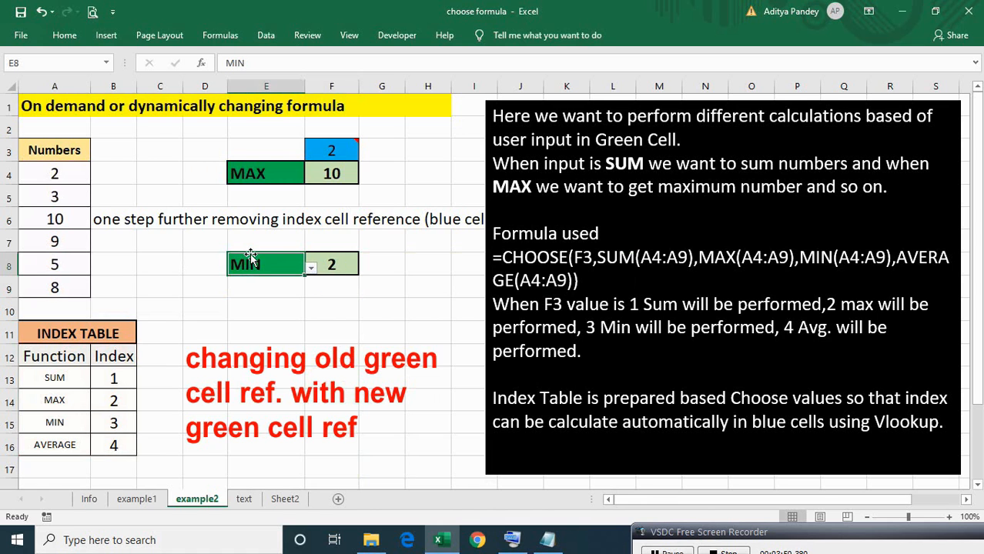
{"action": "key", "text": "alt"}
{"action": "key", "text": "Down"}
{"action": "key", "text": "Escape"}
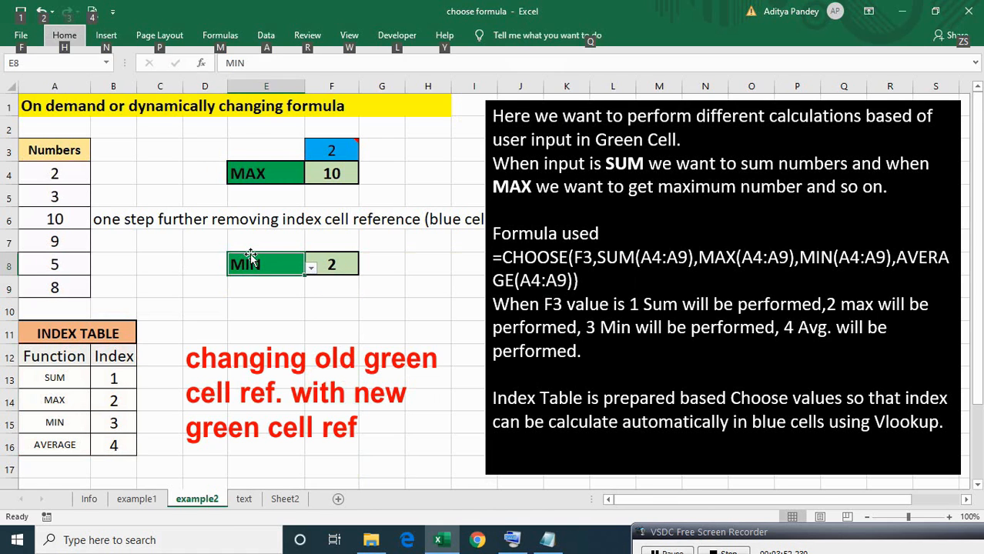
{"action": "key", "text": "Down"}
{"action": "left_click", "coordinate": [250, 257]}
{"action": "key", "text": "alt+Down"}
{"action": "key", "text": "alt+Down"}
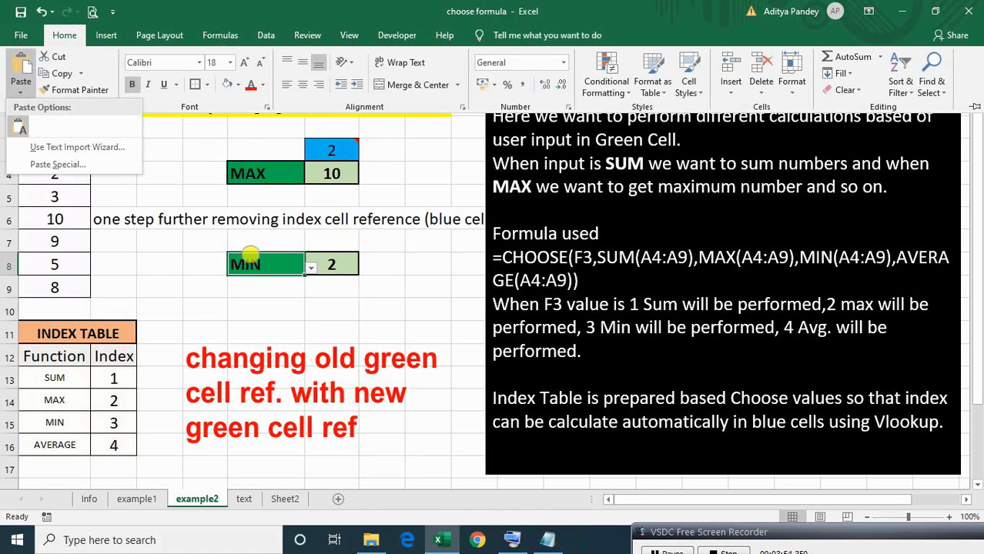
{"action": "key", "text": "Escape"}
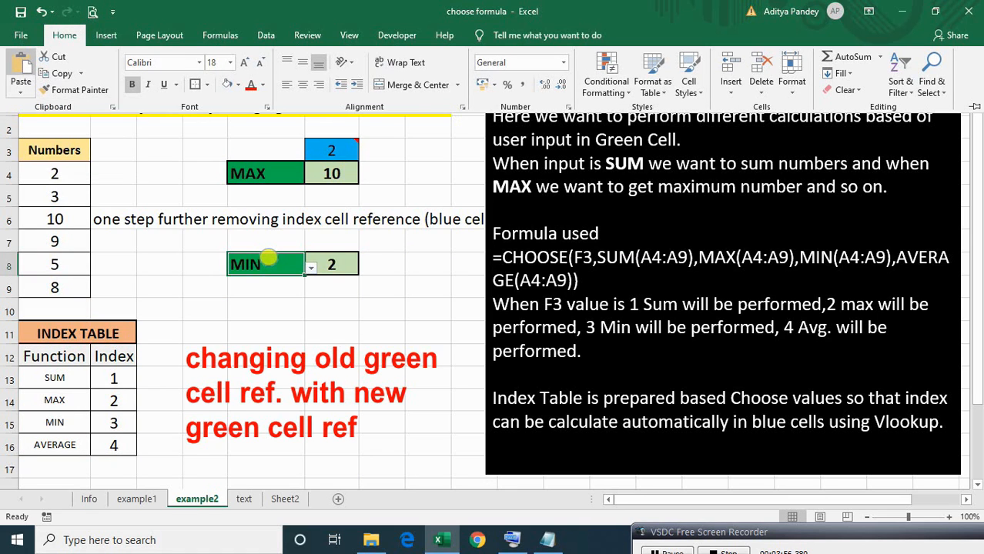
{"action": "double_click", "coordinate": [270, 262]}
{"action": "key", "text": "Escape"}
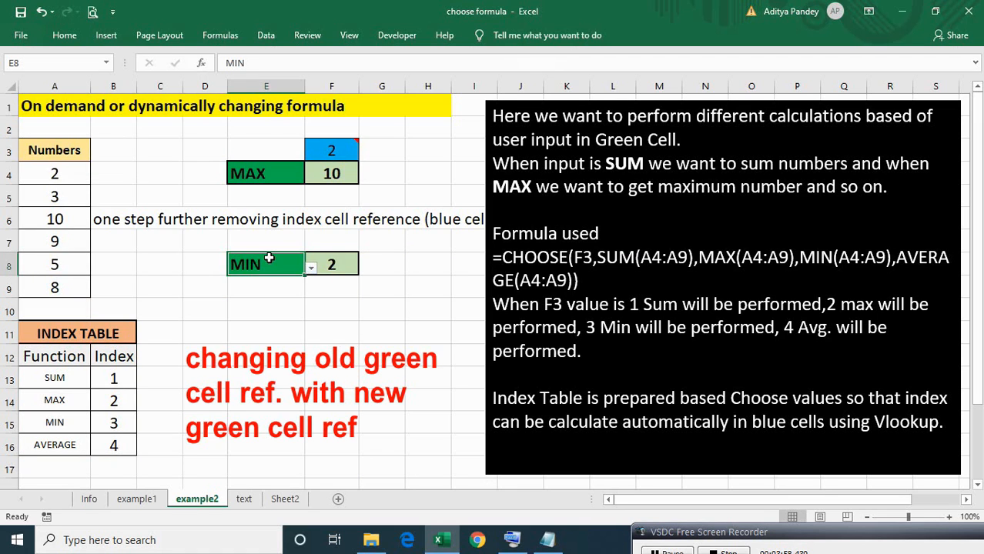
- Switch the function in E8 through SUM, MAX, MIN and AVERAGE in turn to test F8's formula
{"action": "key", "text": "alt+Down"}
{"action": "key", "text": "Up"}
{"action": "key", "text": "Up"}
{"action": "key", "text": "Return"}
{"action": "key", "text": "alt+Down"}
{"action": "key", "text": "Down"}
{"action": "key", "text": "Return"}
{"action": "key", "text": "alt+Down"}
{"action": "key", "text": "Down"}
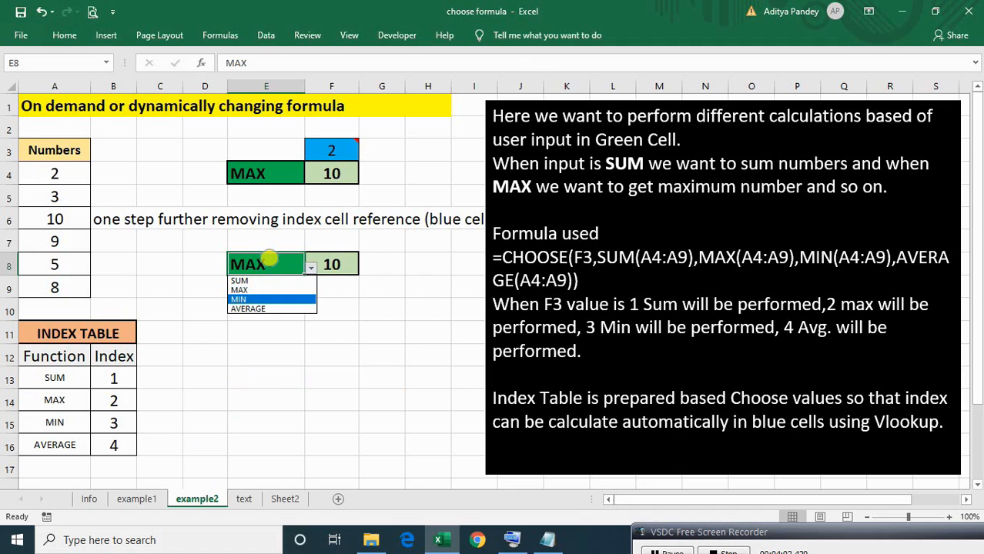
{"action": "key", "text": "Return"}
{"action": "key", "text": "alt+Down"}
{"action": "key", "text": "Down"}
{"action": "key", "text": "Return"}
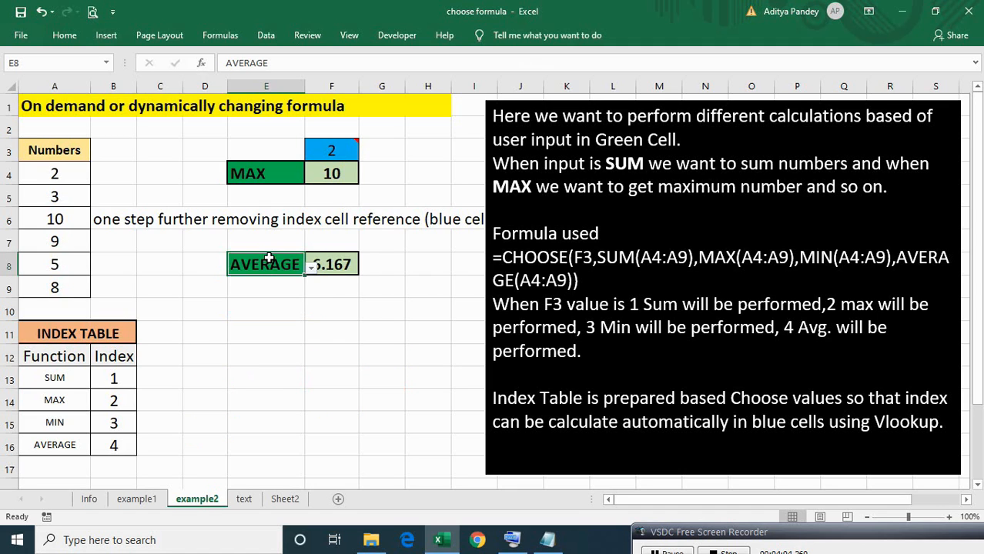
- Review the formula in F8 and set the function in E8 to MAX
{"action": "key", "text": "Right"}
{"action": "key", "text": "F2"}
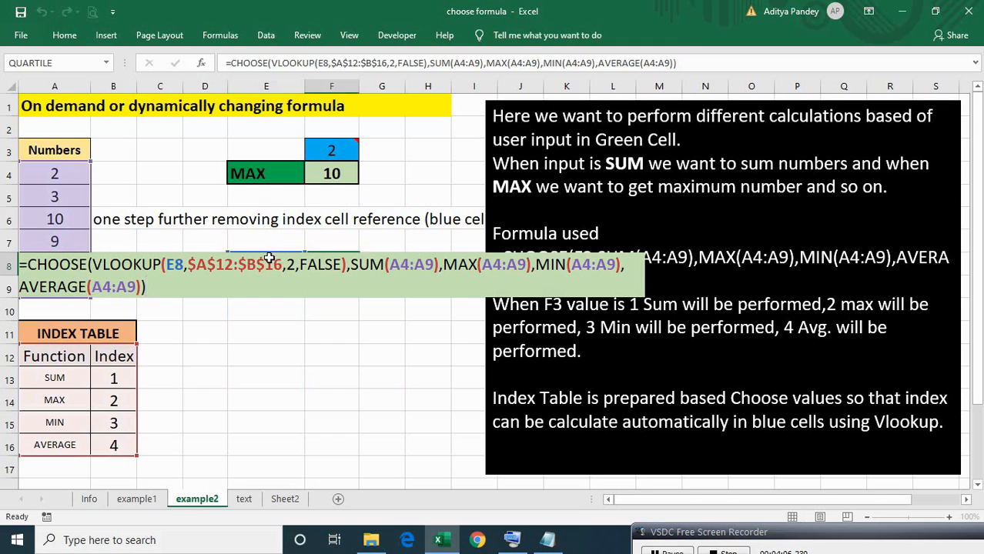
{"action": "left_click", "coordinate": [269, 258]}
{"action": "key", "text": "alt+Down"}
{"action": "key", "text": "Up"}
{"action": "key", "text": "Up"}
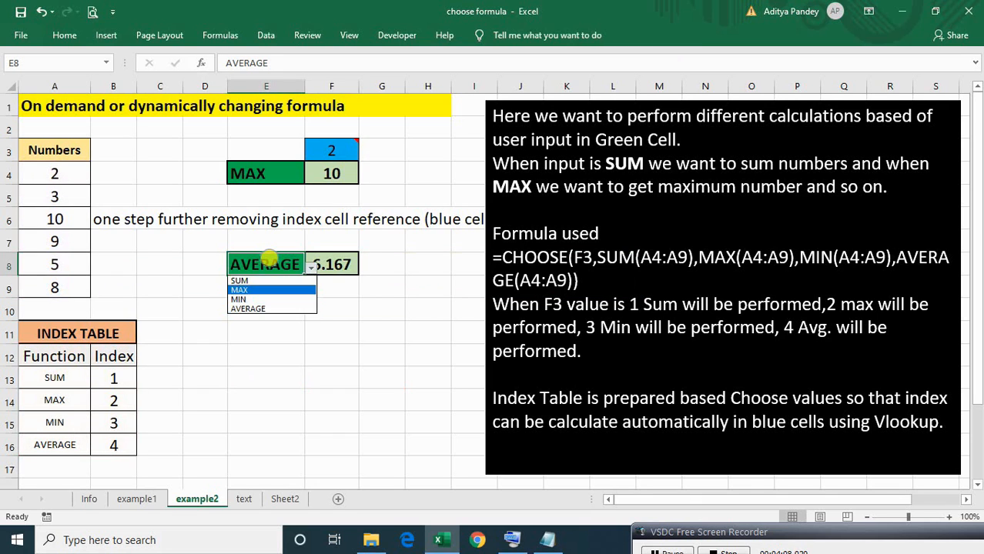
{"action": "key", "text": "Return"}
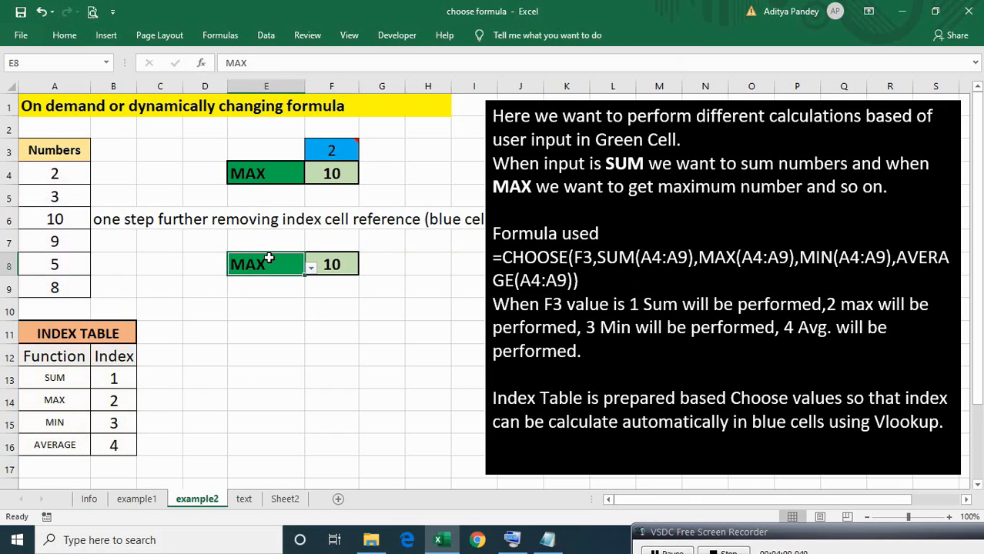
- Switch the function in E8 to SUM and finally to MIN
{"action": "left_click", "coordinate": [309, 267]}
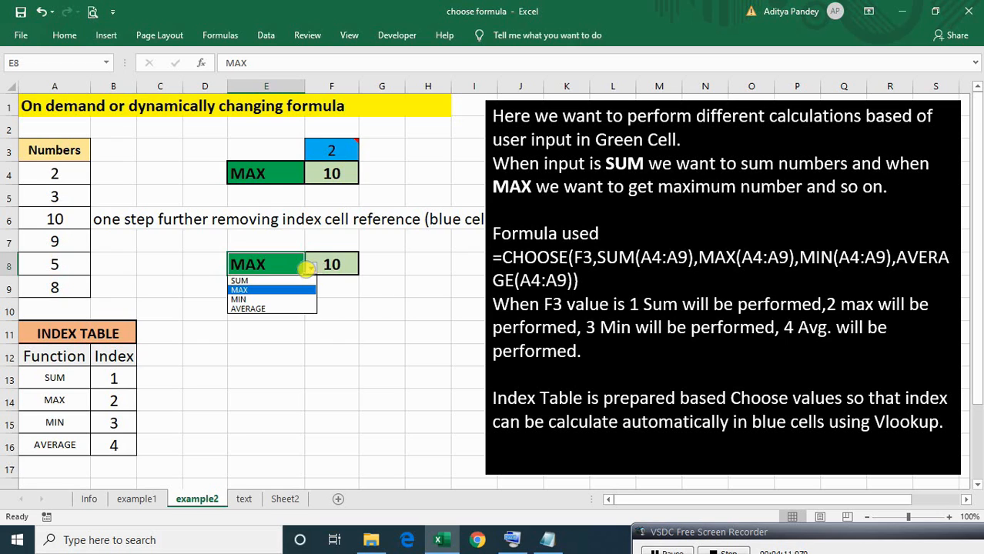
{"action": "left_click", "coordinate": [291, 280]}
{"action": "left_click", "coordinate": [312, 265]}
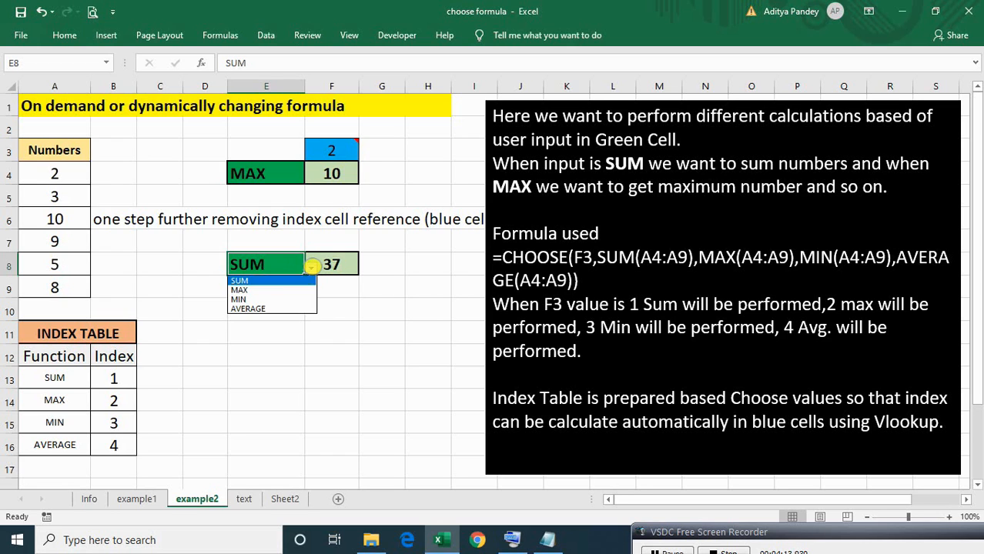
{"action": "left_click", "coordinate": [295, 298]}
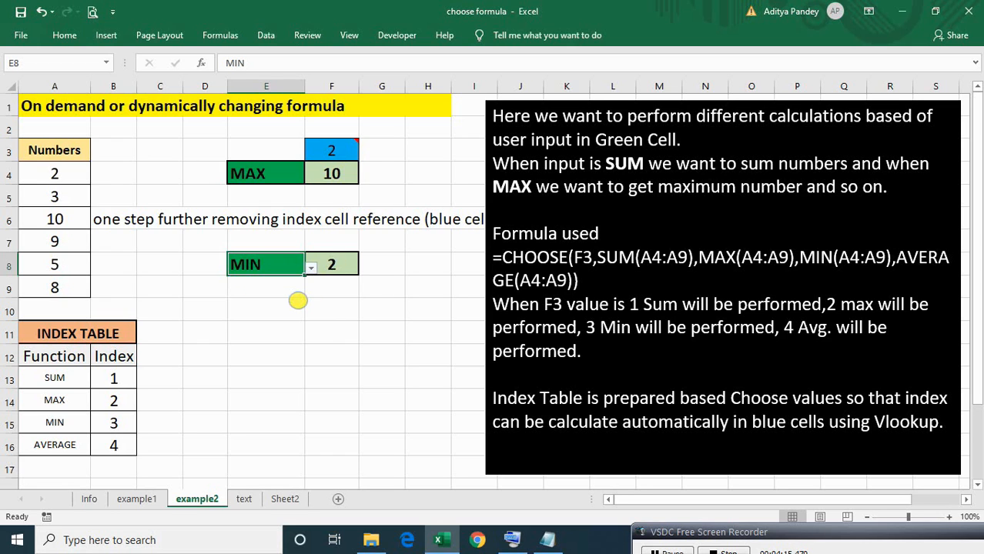
{"action": "left_click", "coordinate": [248, 286]}
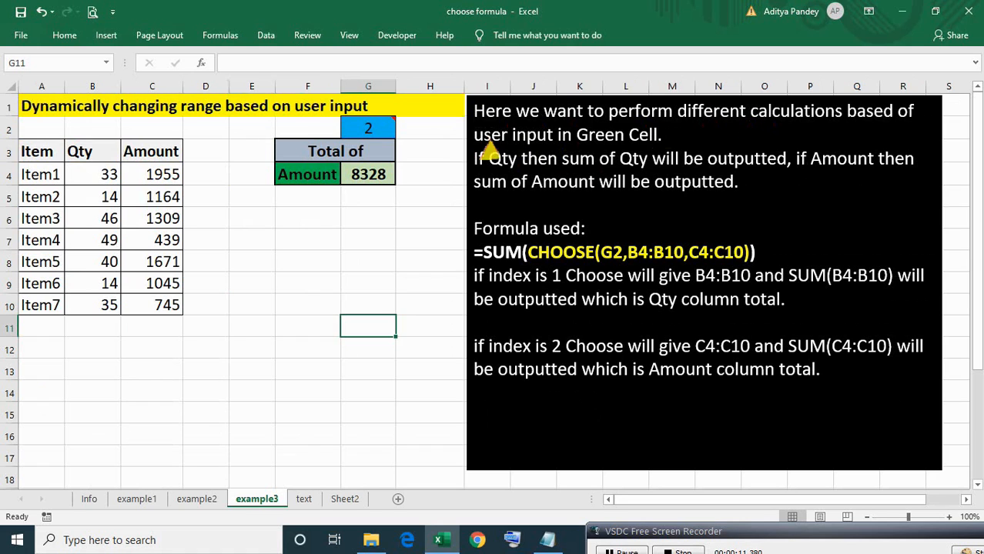
- On the example3 sheet, switch the Total of choice in F4 to Qty and back to Amount
{"action": "left_click", "coordinate": [299, 174]}
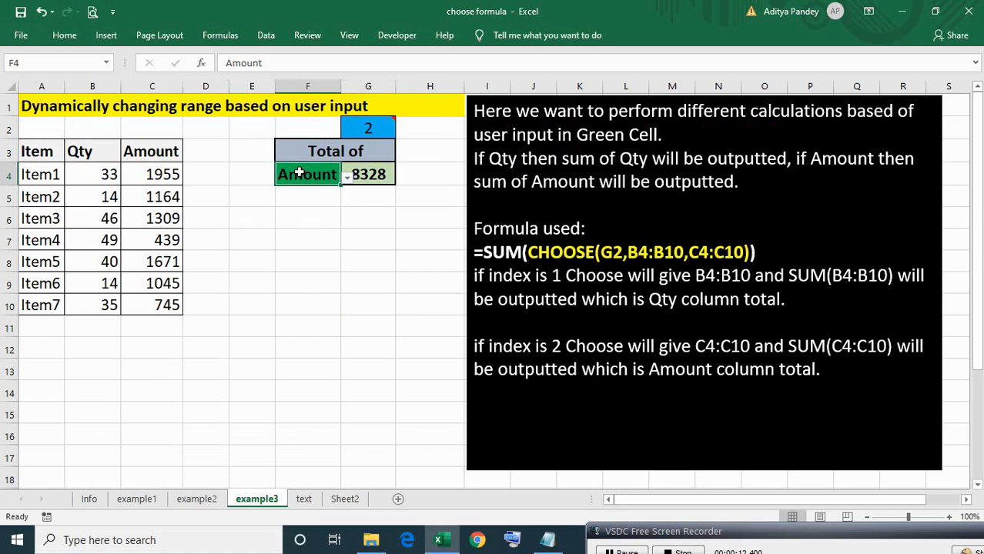
{"action": "left_click", "coordinate": [347, 177]}
{"action": "left_click", "coordinate": [331, 198]}
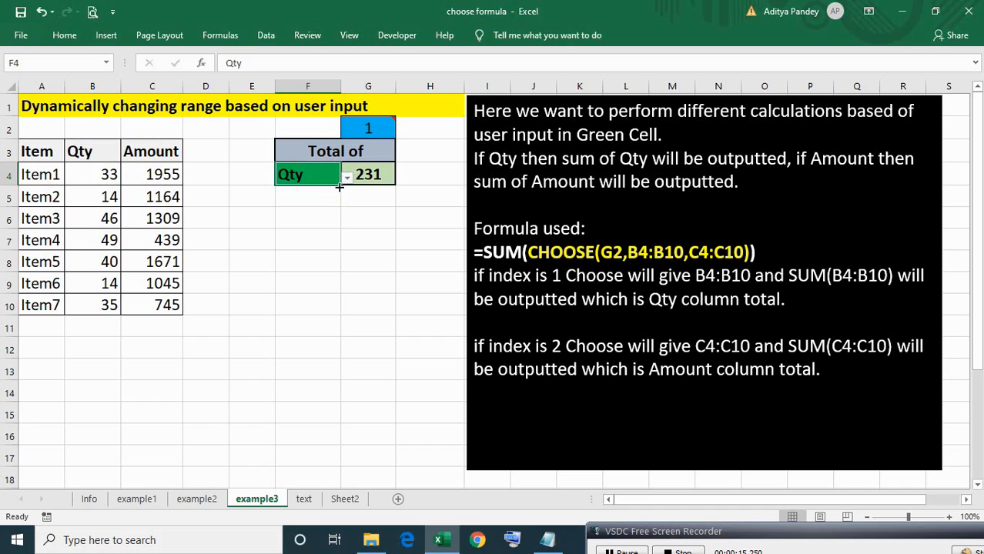
{"action": "left_click", "coordinate": [346, 178]}
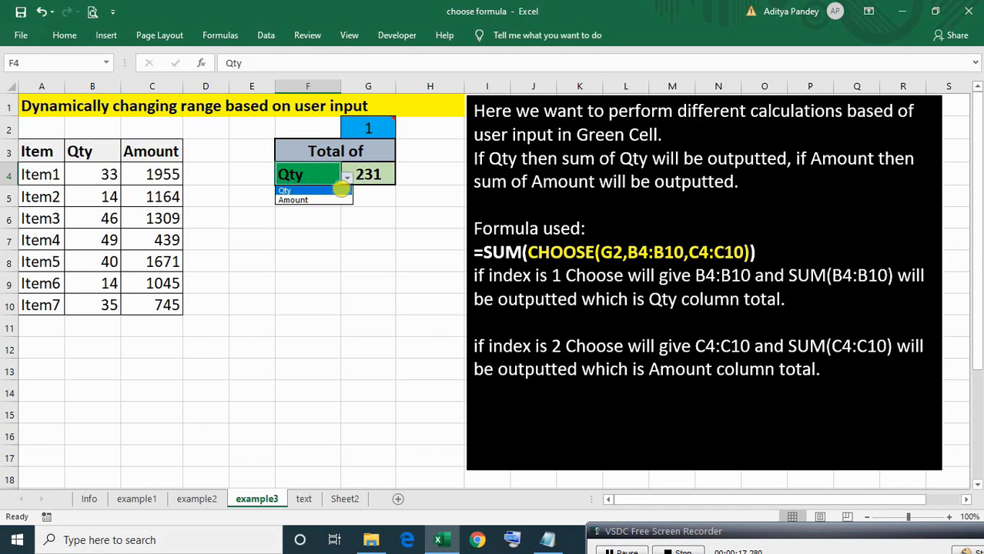
{"action": "left_click", "coordinate": [338, 200]}
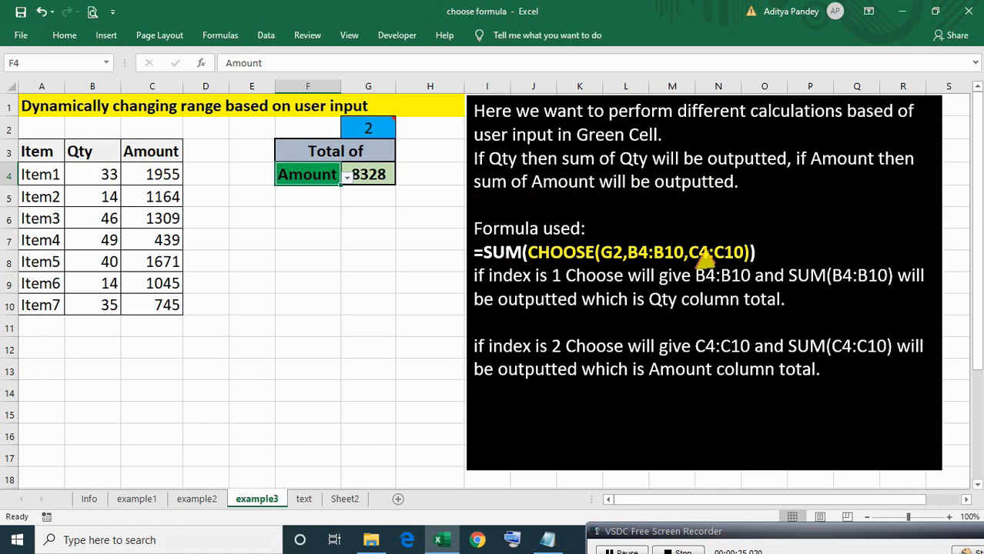
- Examine the SUM and CHOOSE formula in G4, including its G2 index reference and its Qty and Amount ranges
{"action": "double_click", "coordinate": [375, 174]}
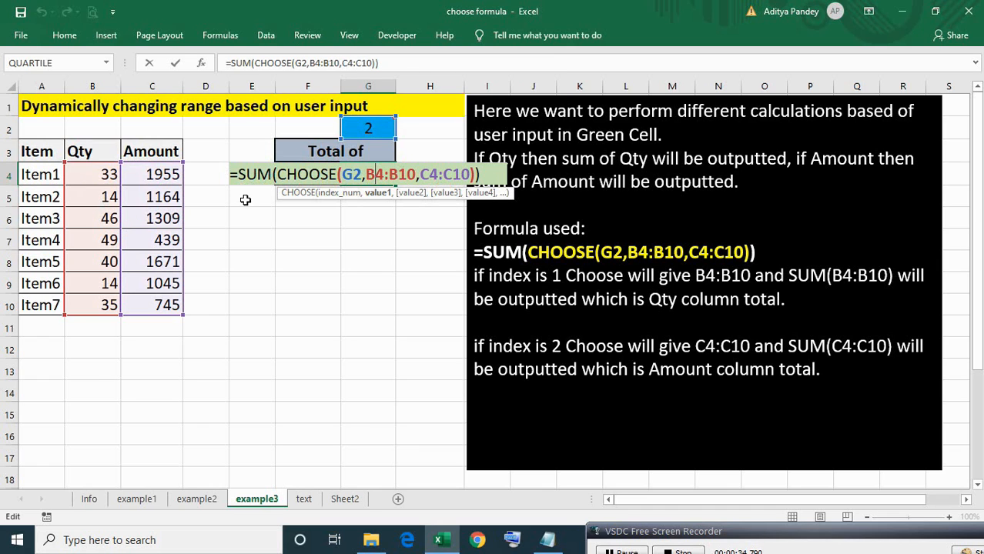
{"action": "mouse_move", "coordinate": [358, 137]}
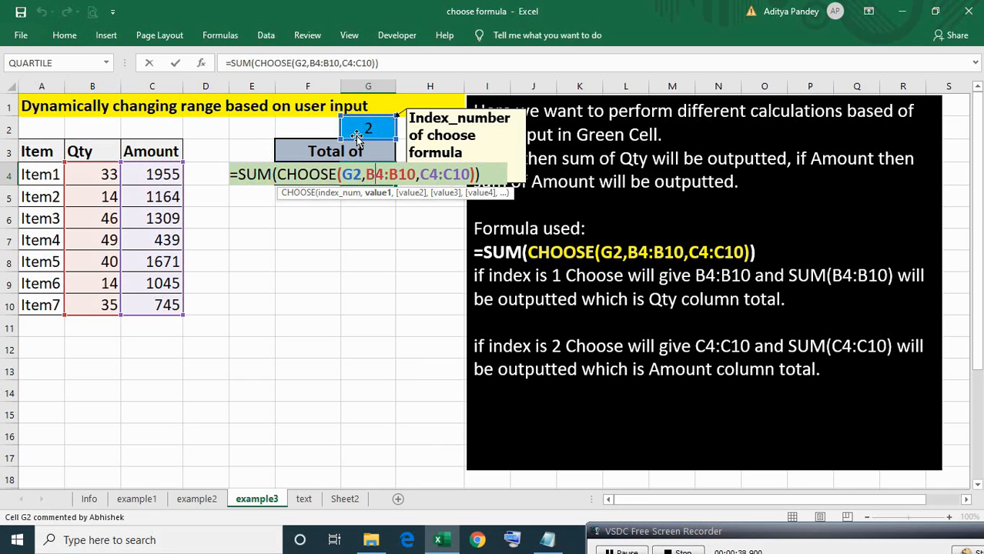
{"action": "key", "text": "Return"}
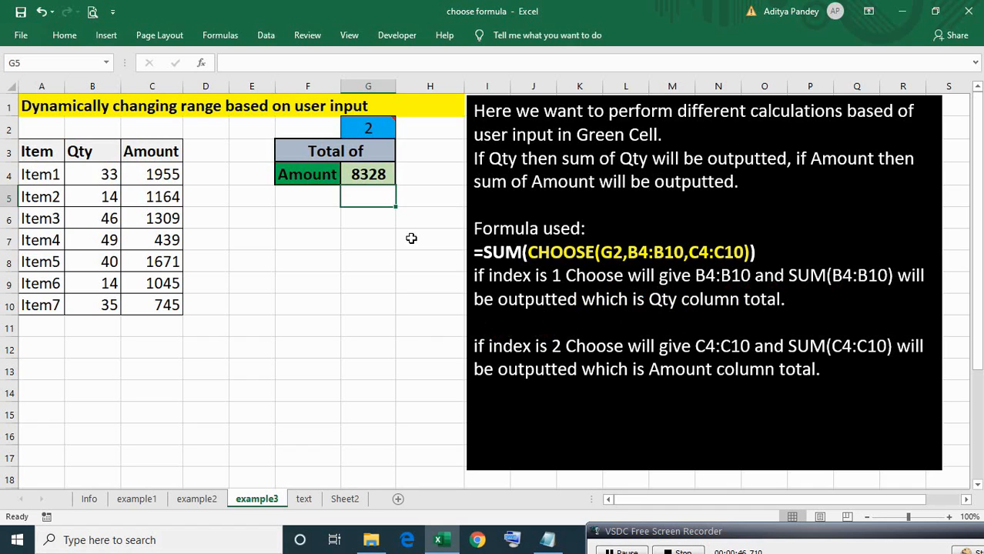
- Set the Total of choice in F4 to Qty
{"action": "left_click", "coordinate": [307, 175]}
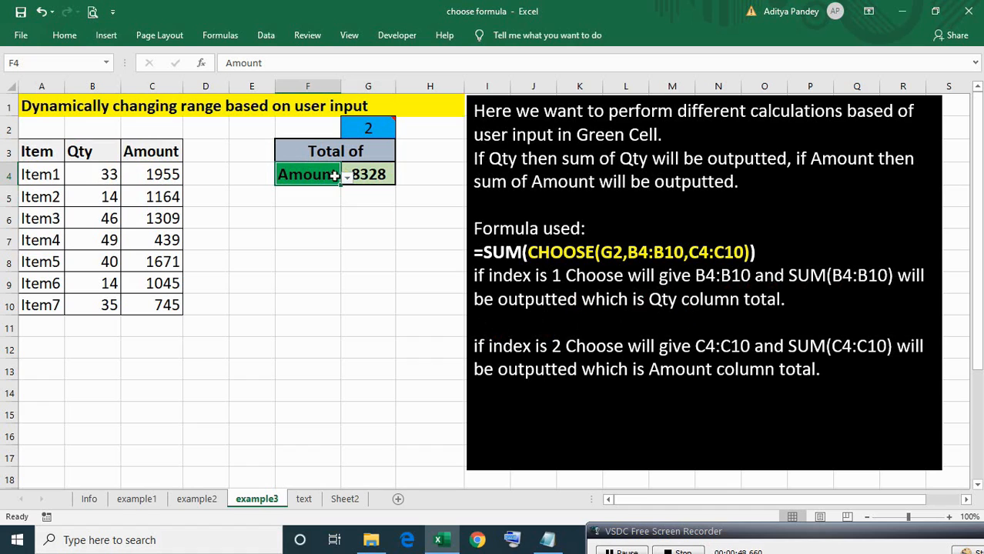
{"action": "left_click", "coordinate": [346, 176]}
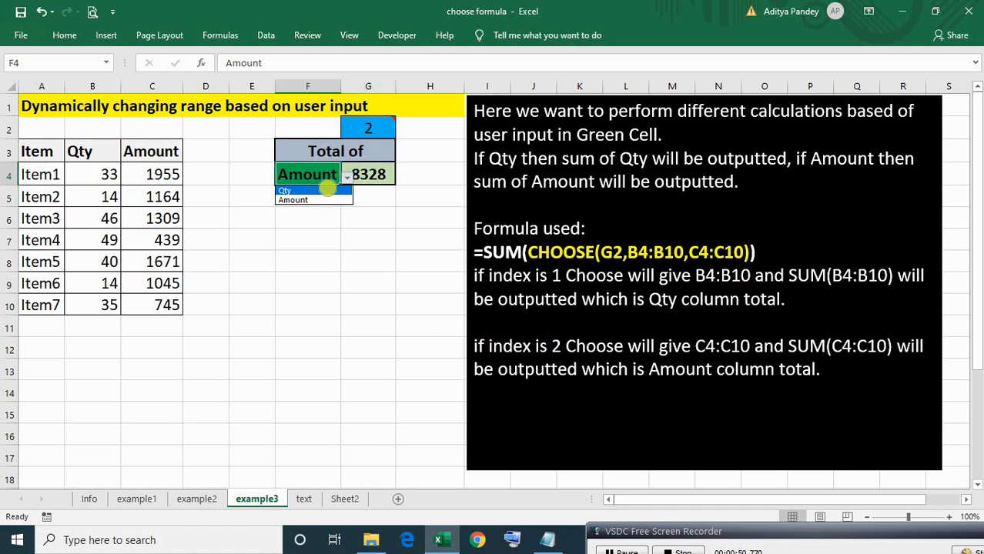
{"action": "left_click", "coordinate": [326, 191]}
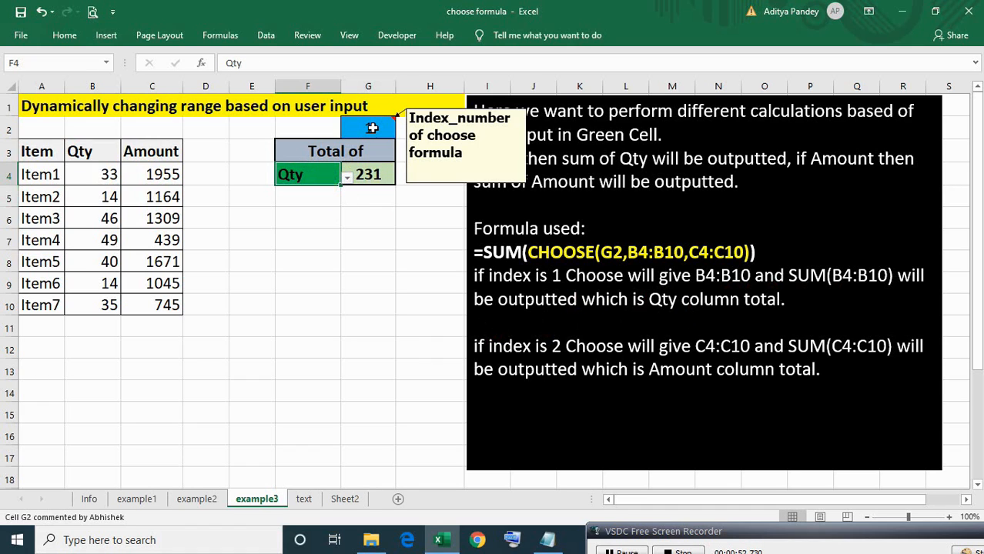
- Examine the IF formula in G2 that supplies the index number for CHOOSE
{"action": "left_click", "coordinate": [371, 128]}
{"action": "double_click", "coordinate": [371, 129]}
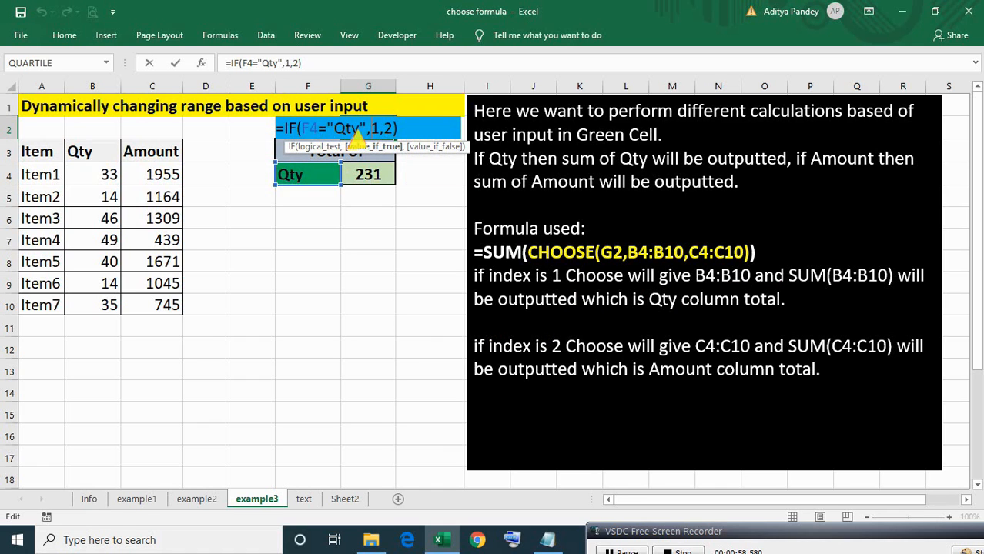
{"action": "key", "text": "Return"}
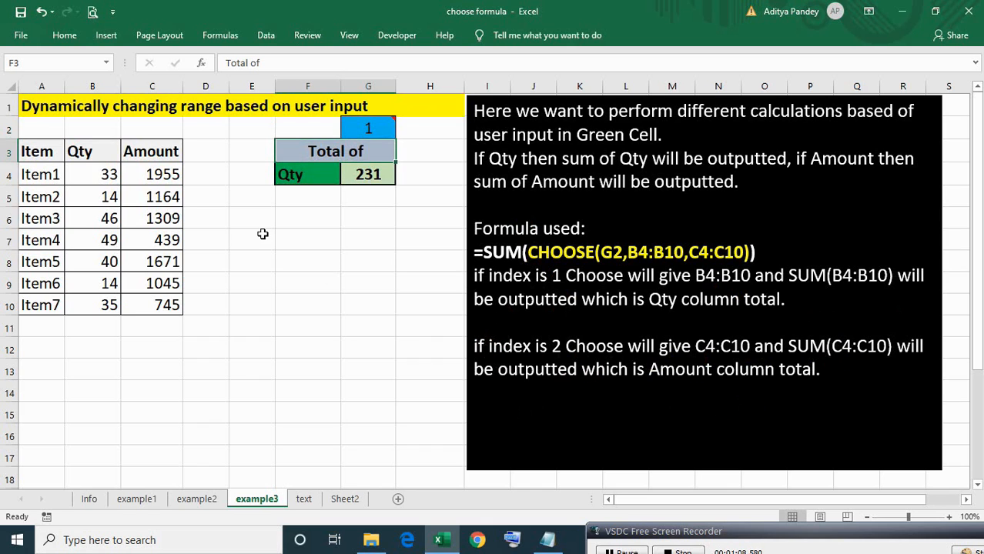
- Set the Total of choice in F4 to Amount
{"action": "left_click", "coordinate": [297, 171]}
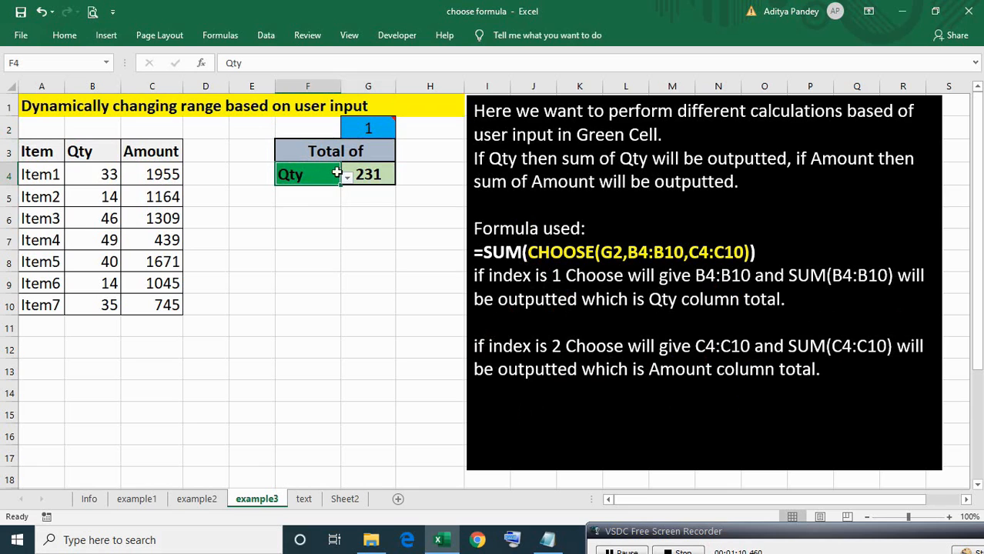
{"action": "left_click", "coordinate": [347, 177]}
{"action": "left_click", "coordinate": [327, 200]}
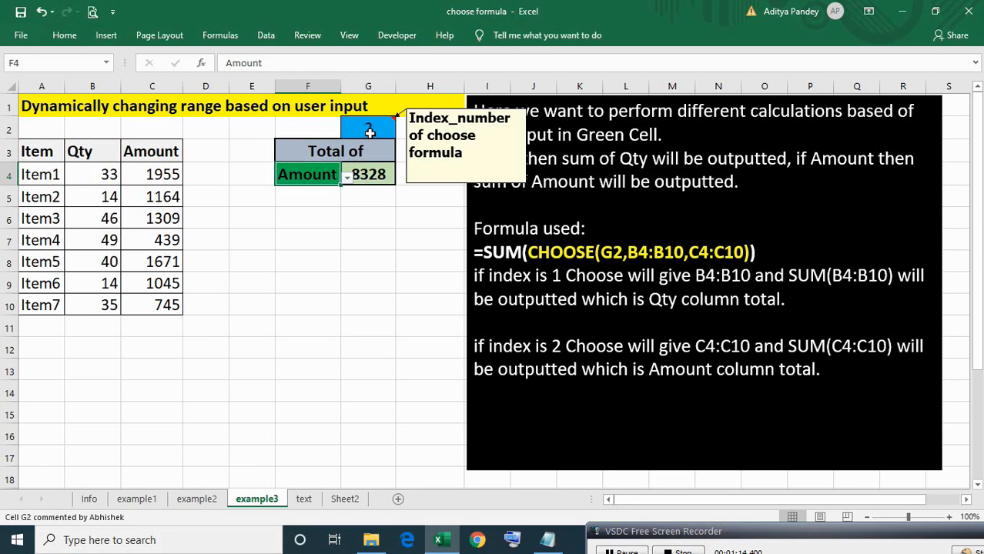
{"action": "left_click", "coordinate": [368, 141]}
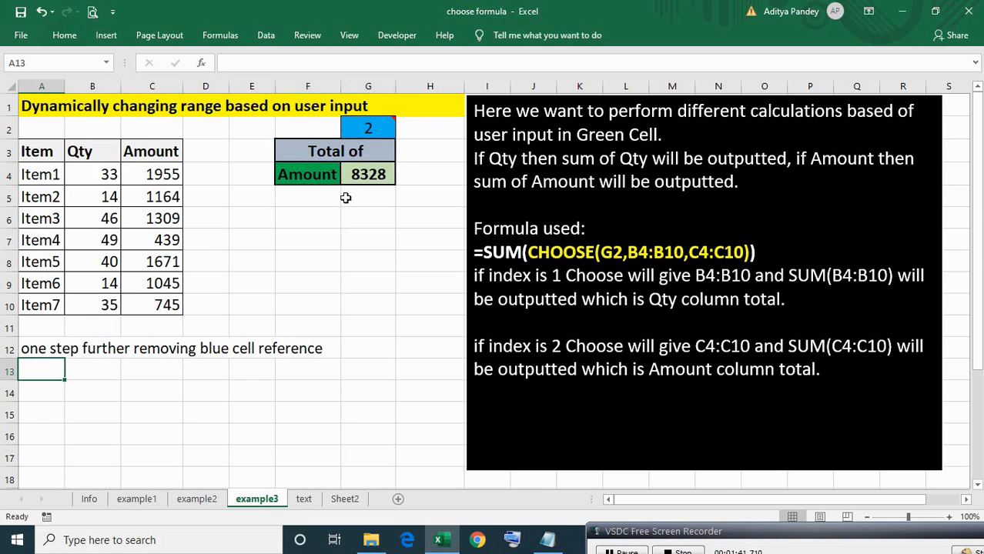
- Copy the choice and total cells F4:G4 to F14:G14, and clear the copied formula from G14
{"action": "left_click", "coordinate": [310, 174]}
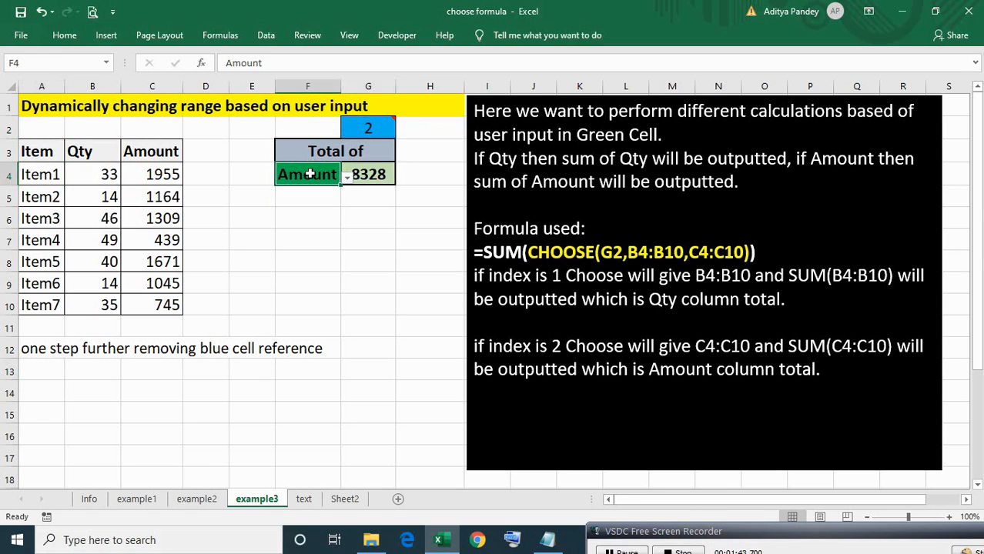
{"action": "key", "text": "shift+Right"}
{"action": "key", "text": "ctrl+c"}
{"action": "key", "text": "Down"}
{"action": "key", "text": "Down"}
{"action": "key", "text": "Down"}
{"action": "key", "text": "Down"}
{"action": "key", "text": "Down"}
{"action": "key", "text": "Down"}
{"action": "key", "text": "Down"}
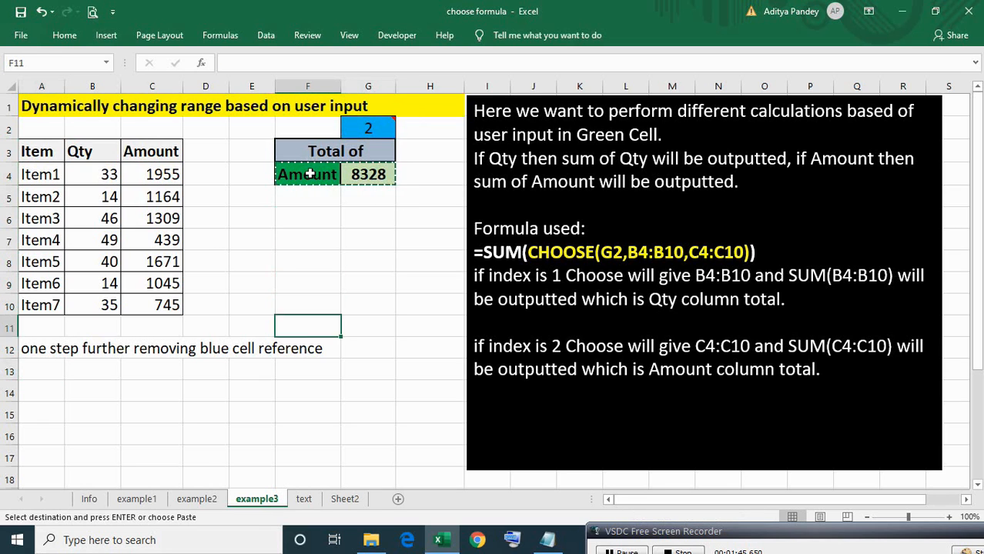
{"action": "key", "text": "Down"}
{"action": "key", "text": "Down"}
{"action": "key", "text": "Down"}
{"action": "key", "text": "shift+Right"}
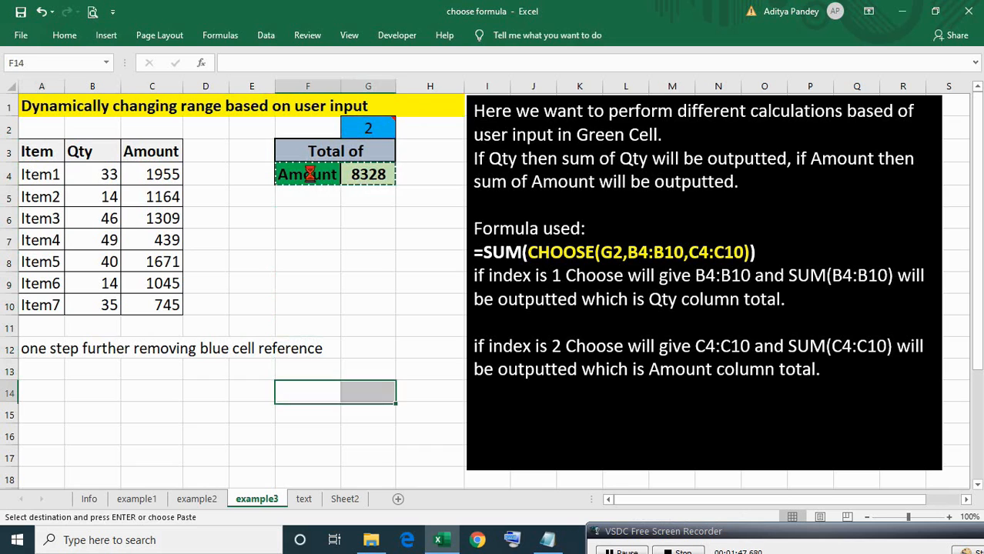
{"action": "key", "text": "ctrl+v"}
{"action": "key", "text": "Tab"}
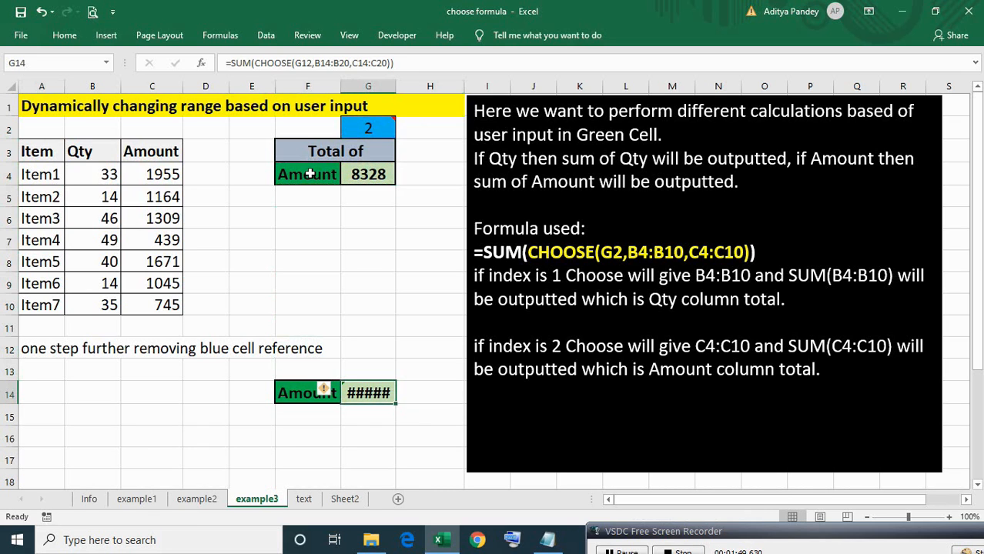
{"action": "key", "text": "Delete"}
{"action": "left_click", "coordinate": [368, 175]}
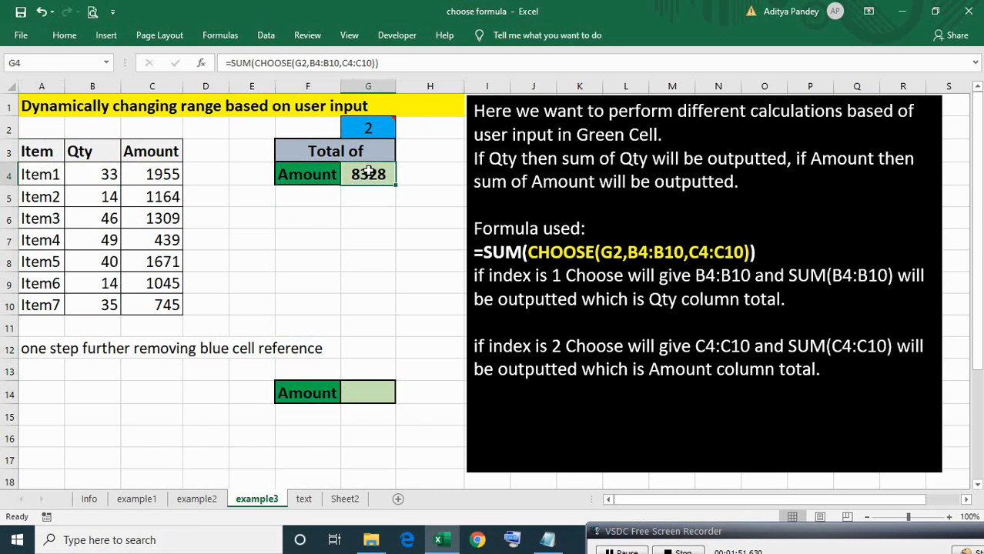
{"action": "double_click", "coordinate": [369, 174]}
{"action": "key", "text": "Left"}
{"action": "key", "text": "Left"}
{"action": "key", "text": "Left"}
{"action": "key", "text": "Left"}
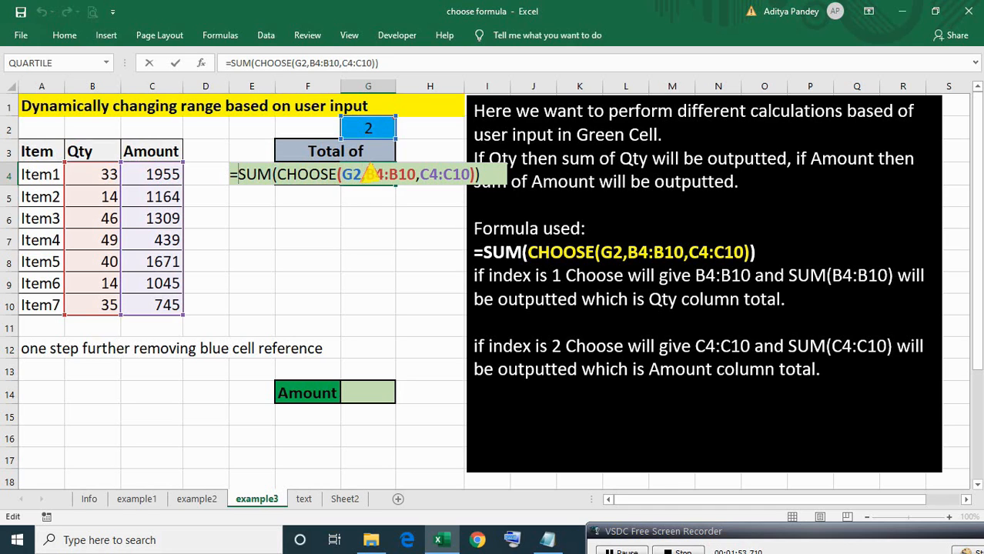
{"action": "key", "text": "shift+End"}
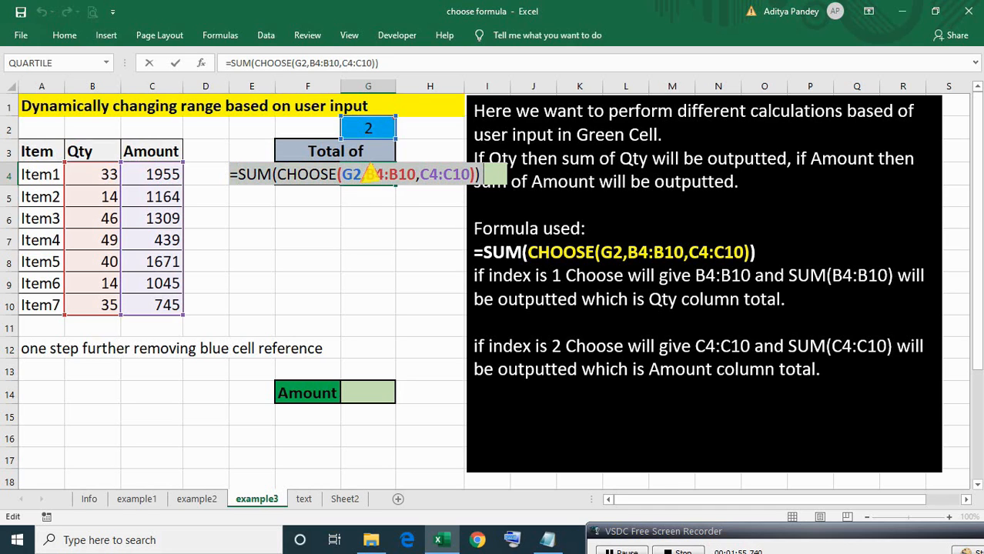
{"action": "type", "text": "\\"}
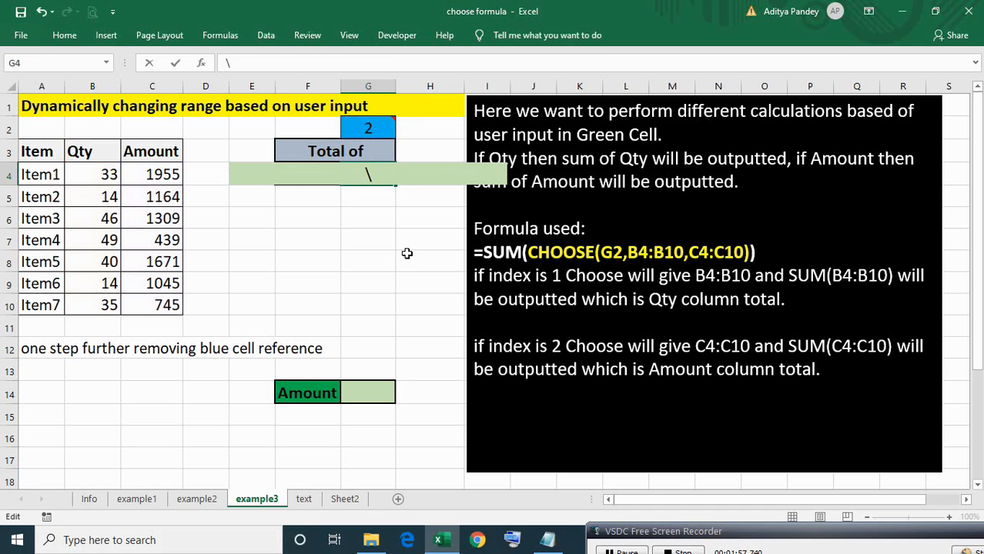
{"action": "key", "text": "Escape"}
- Copy the formula text =SUM(CHOOSE(G2,B4:B10,C4:C10)) from G4 into G14 with its references unchanged
{"action": "key", "text": "F2"}
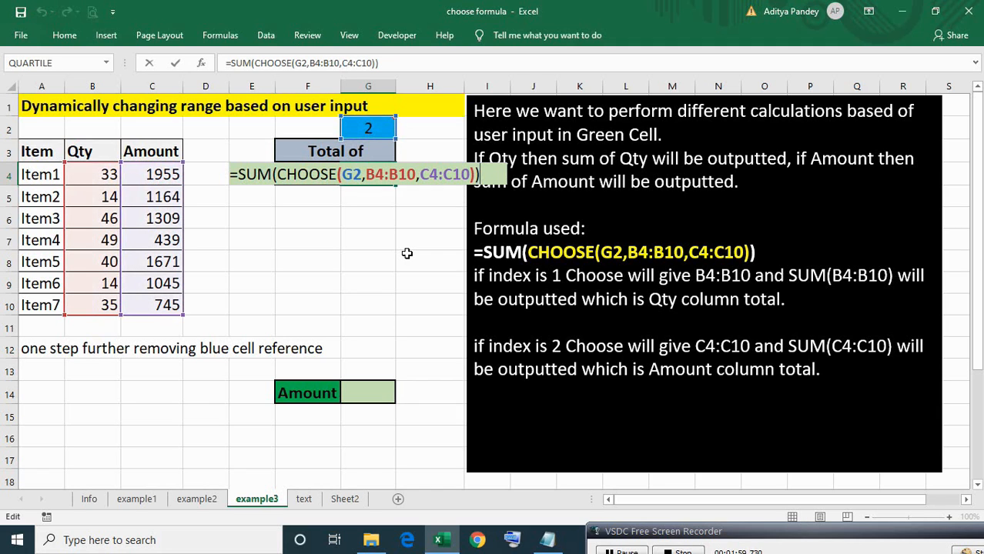
{"action": "key", "text": "Return"}
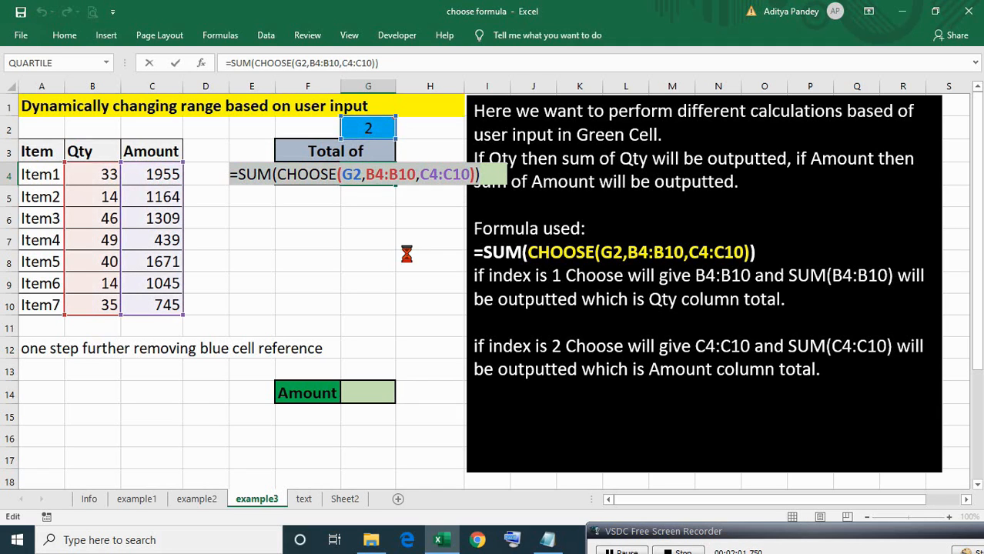
{"action": "left_click", "coordinate": [366, 390]}
{"action": "key", "text": "ctrl+v"}
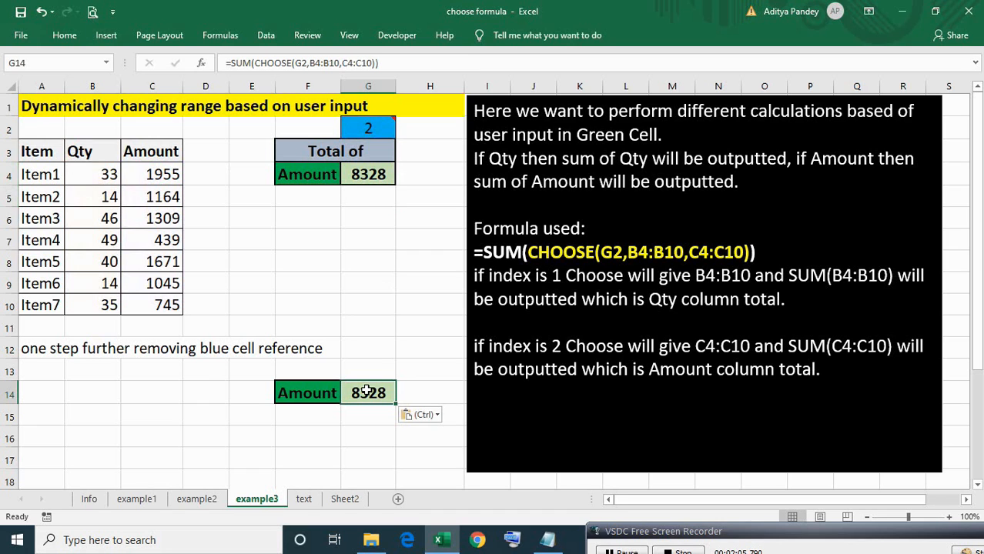
- Remove the G2 index reference from the CHOOSE function in G14
{"action": "key", "text": "F2"}
{"action": "key", "text": "Left"}
{"action": "key", "text": "Left"}
{"action": "key", "text": "Left"}
{"action": "key", "text": "Left"}
{"action": "key", "text": "Left"}
{"action": "key", "text": "Left"}
{"action": "key", "text": "Left"}
{"action": "key", "text": "Left"}
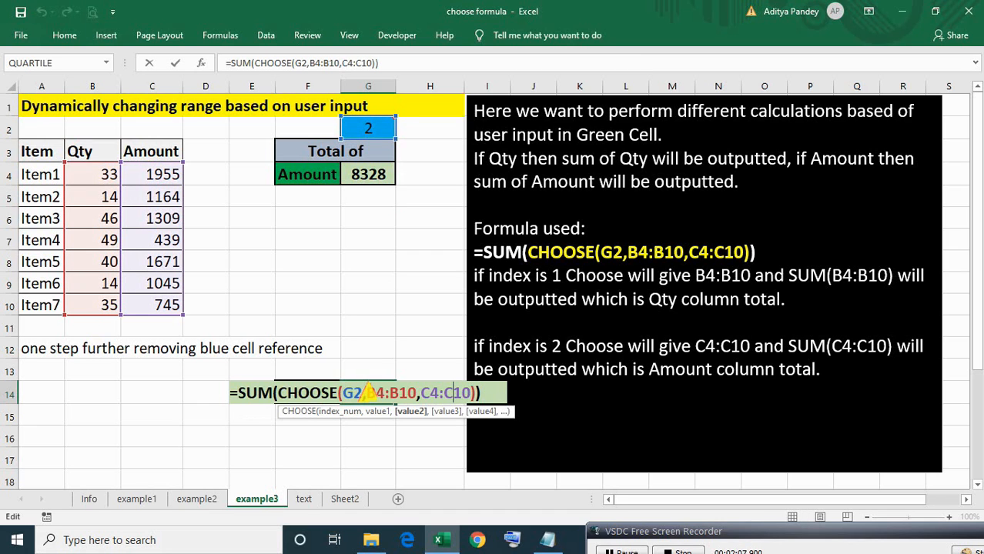
{"action": "key", "text": "Left"}
{"action": "key", "text": "Left"}
{"action": "key", "text": "Left"}
{"action": "key", "text": "Left"}
{"action": "key", "text": "Left"}
{"action": "key", "text": "Left"}
{"action": "key", "text": "Left"}
{"action": "key", "text": "Left"}
{"action": "key", "text": "shift+Left"}
{"action": "key", "text": "shift+Left"}
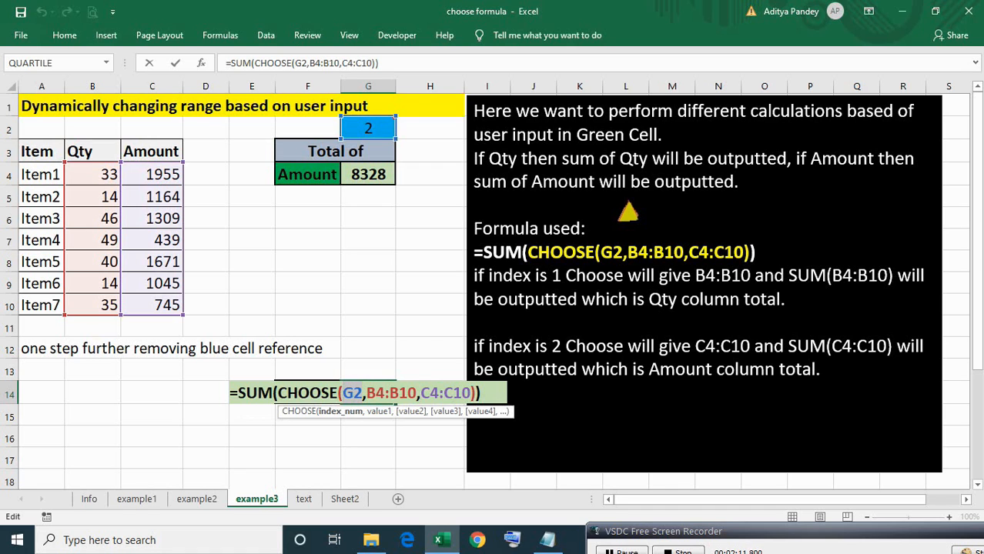
{"action": "key", "text": "Delete"}
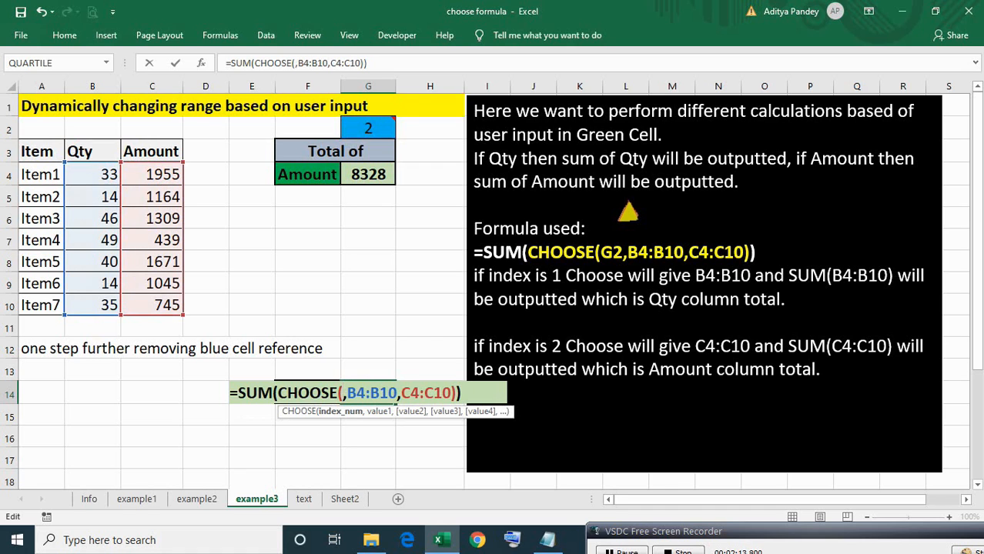
- Enter if(F14="Qty"1,2) as the index argument of CHOOSE in G14 and try to commit the formula
{"action": "type", "text": "if("}
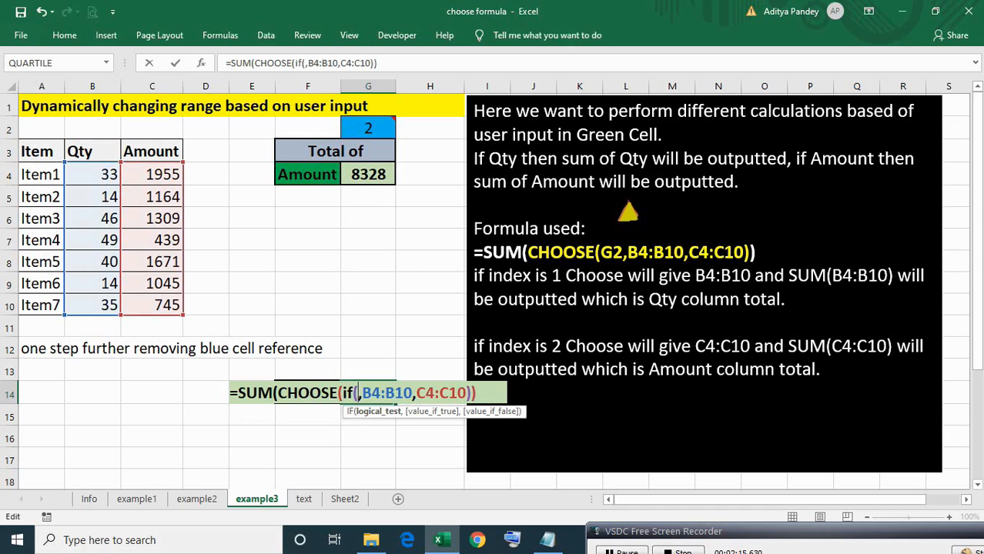
{"action": "left_click", "coordinate": [301, 370]}
{"action": "key", "text": "Down"}
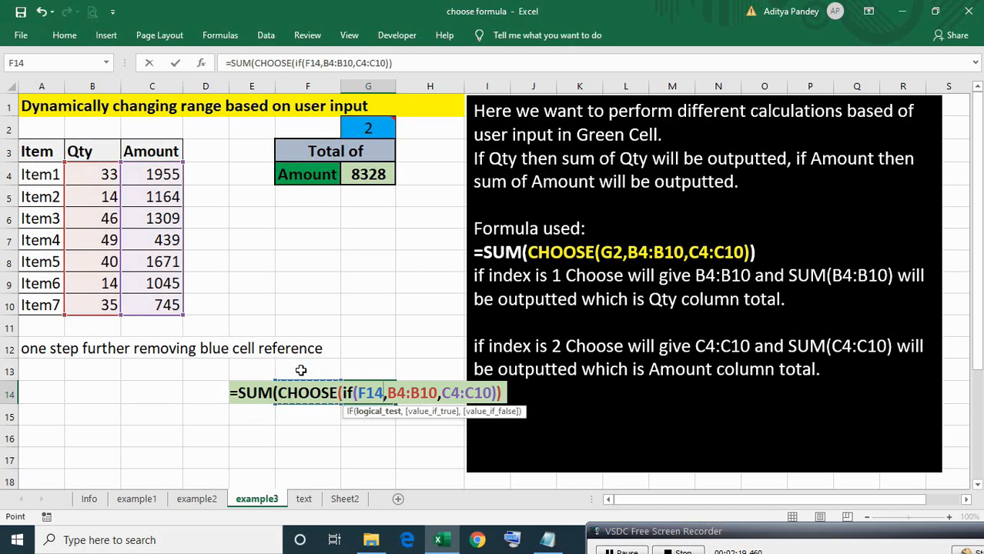
{"action": "type", "text": "="}
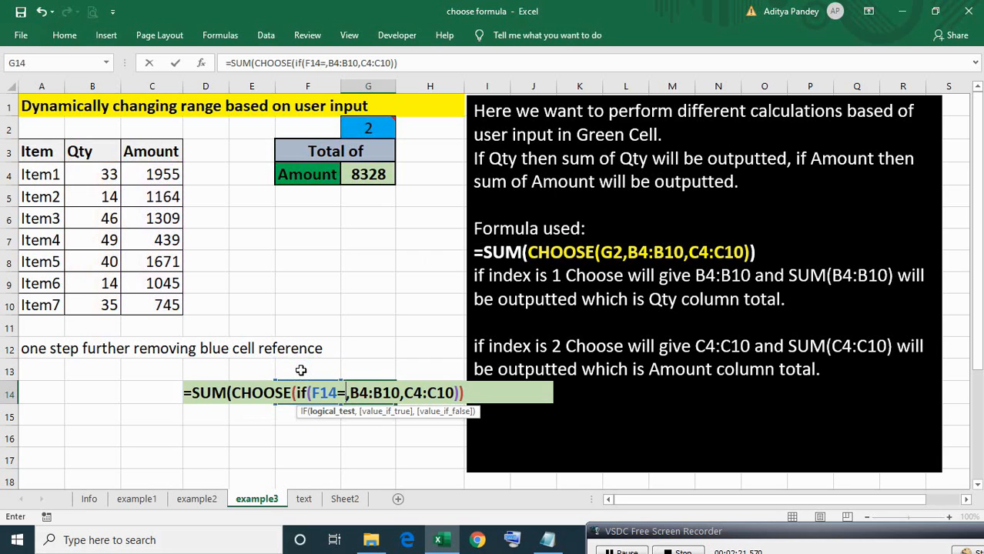
{"action": "type", "text": "\"Qt"}
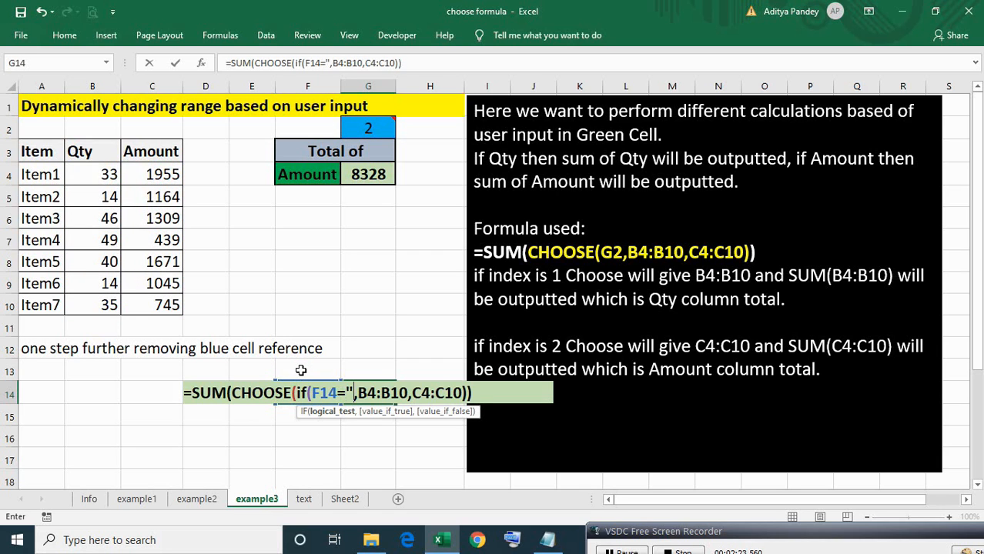
{"action": "type", "text": "y"}
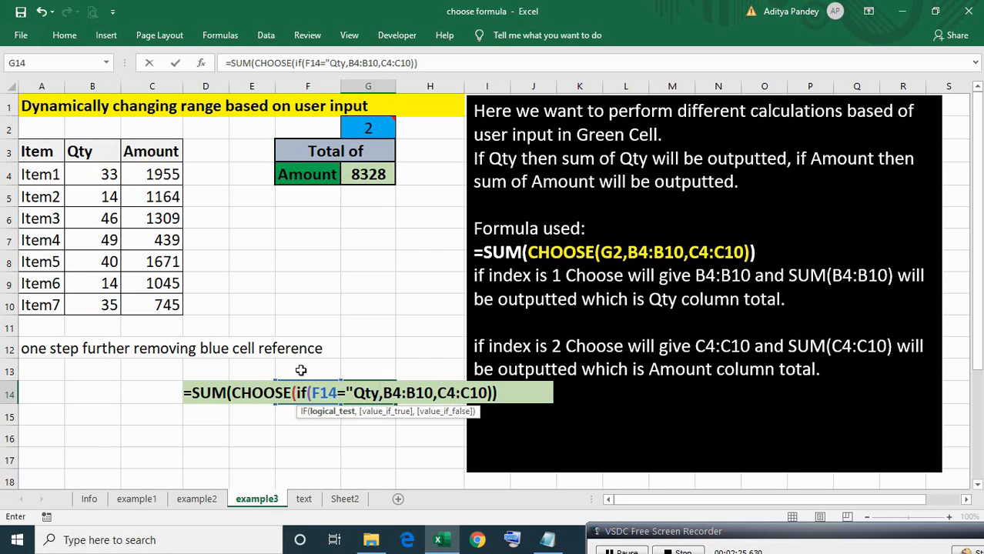
{"action": "type", "text": "\""}
{"action": "key", "text": "BackSpace"}
{"action": "type", "text": "\""}
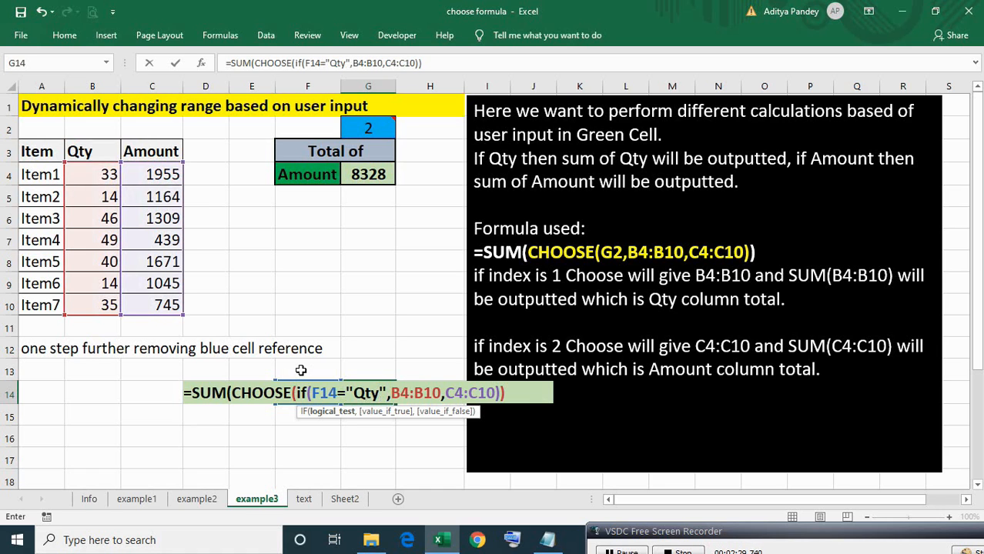
{"action": "type", "text": "1,2)"}
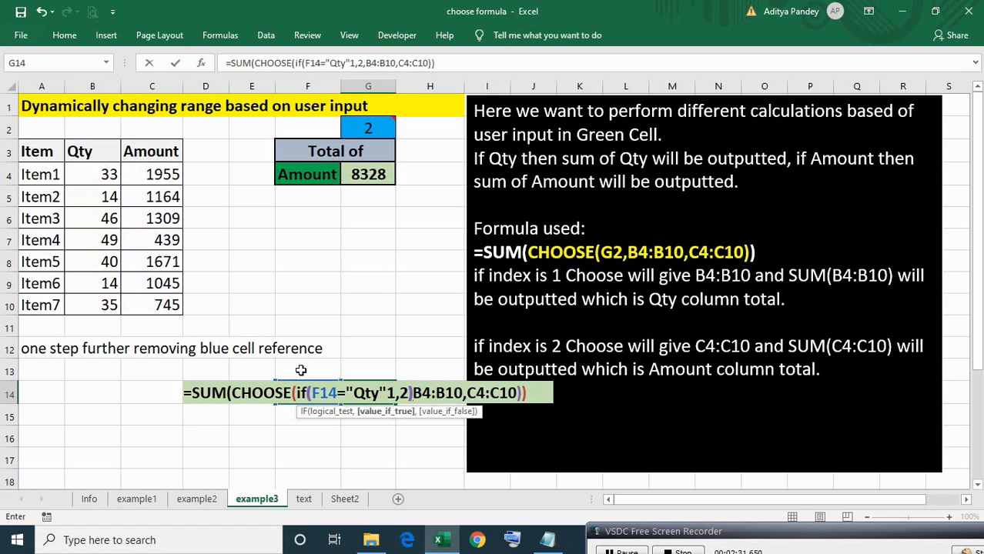
{"action": "key", "text": "Return"}
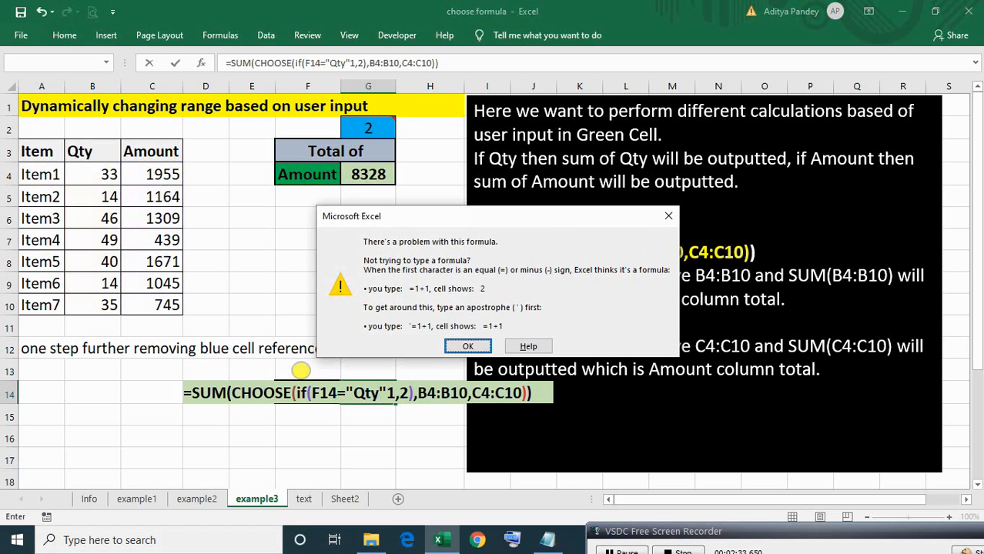
{"action": "key", "text": "Return"}
- Add the missing comma after "Qty" in the IF function of G14 and commit the formula
{"action": "key", "text": "Left"}
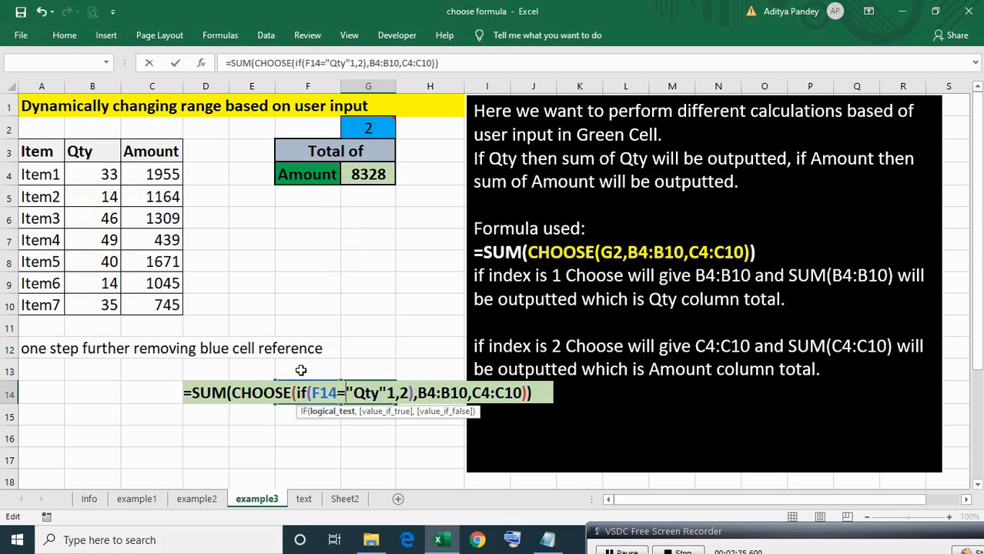
{"action": "key", "text": "Right"}
{"action": "key", "text": "Right"}
{"action": "key", "text": "Right"}
{"action": "key", "text": "Right"}
{"action": "key", "text": "Right"}
{"action": "key", "text": "Return"}
{"action": "key", "text": "Return"}
{"action": "key", "text": "Left"}
{"action": "key", "text": "Left"}
{"action": "key", "text": "Left"}
{"action": "key", "text": "Right"}
{"action": "key", "text": "Right"}
{"action": "key", "text": "Right"}
{"action": "key", "text": "Right"}
{"action": "key", "text": "Right"}
{"action": "key", "text": "Right"}
{"action": "key", "text": "Right"}
{"action": "type", "text": ","}
{"action": "key", "text": "Return"}
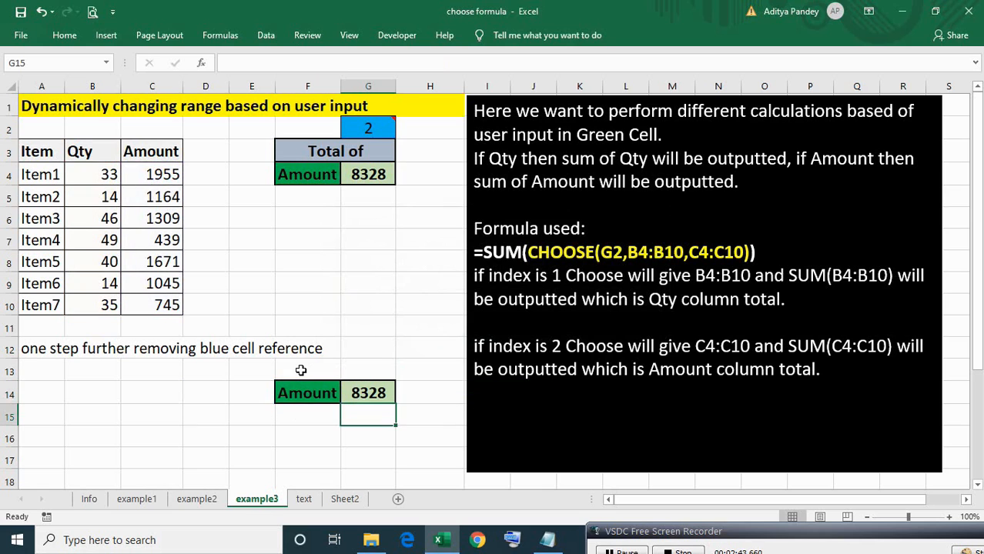
- Examine the G14 formula, with its nested IF index and its Qty and Amount ranges
{"action": "key", "text": "Up"}
{"action": "key", "text": "Left"}
{"action": "key", "text": "Right"}
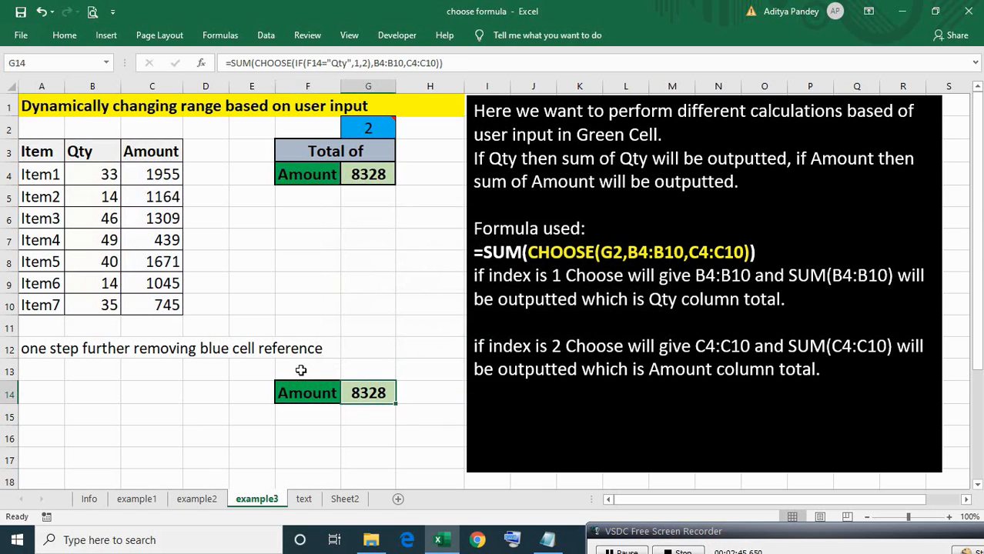
{"action": "key", "text": "F2"}
{"action": "key", "text": "Escape"}
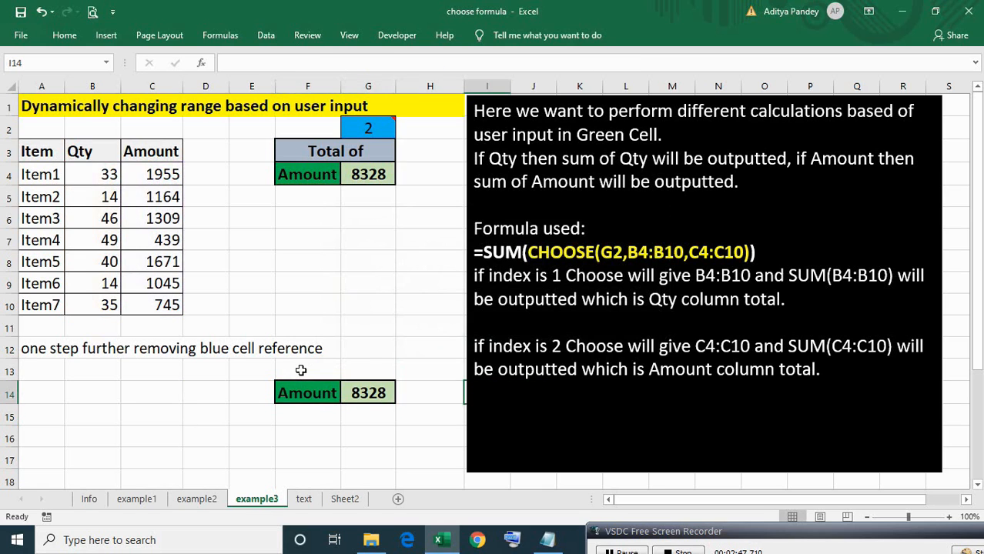
{"action": "key", "text": "F2"}
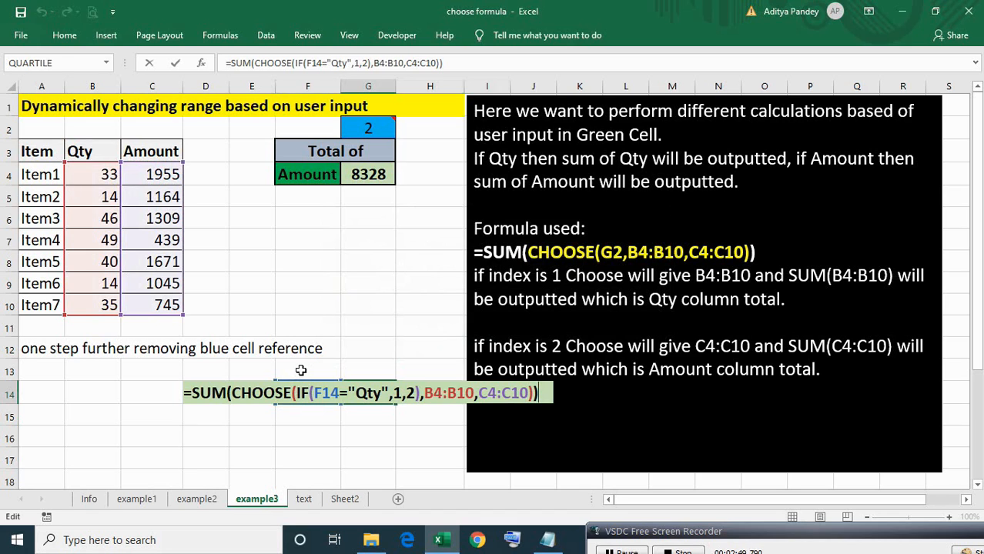
{"action": "key", "text": "Escape"}
- Switch the choice in F14 to Qty and back to Amount to test the new formula
{"action": "key", "text": "Left"}
{"action": "key", "text": "alt+Down"}
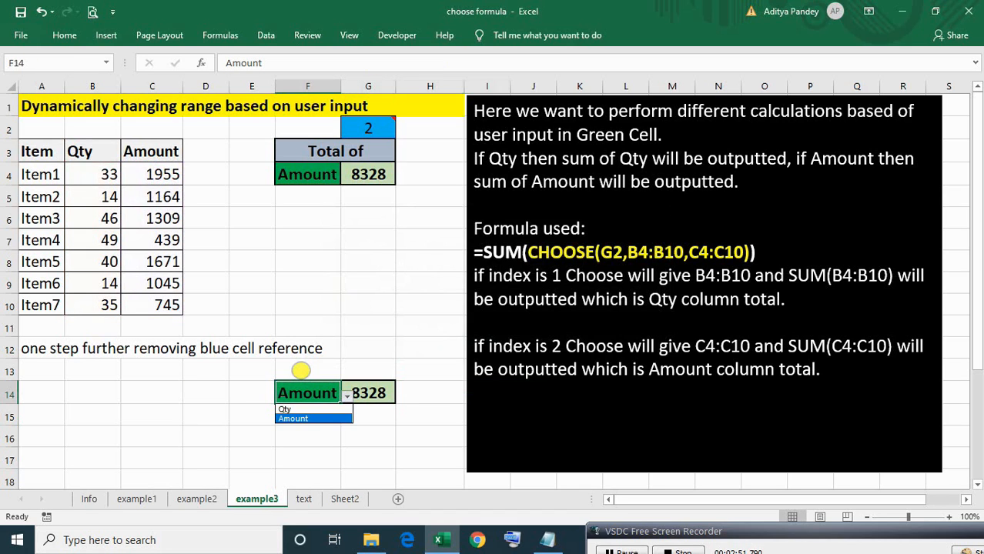
{"action": "key", "text": "Up"}
{"action": "key", "text": "Return"}
{"action": "key", "text": "alt+Down"}
{"action": "key", "text": "Down"}
{"action": "key", "text": "Return"}
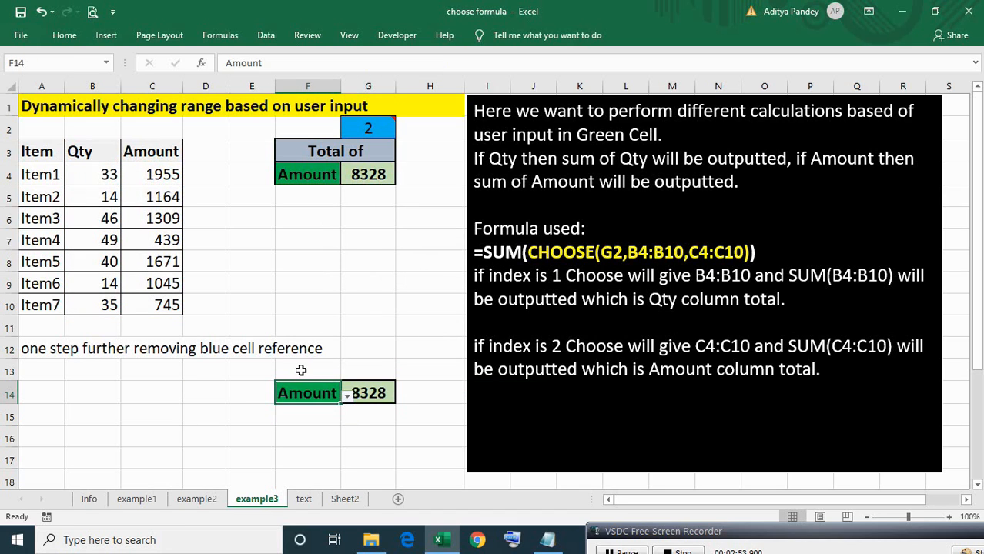
- Set the choice in F14 to Qty and open the G14 formula for review
{"action": "key", "text": "alt+Down"}
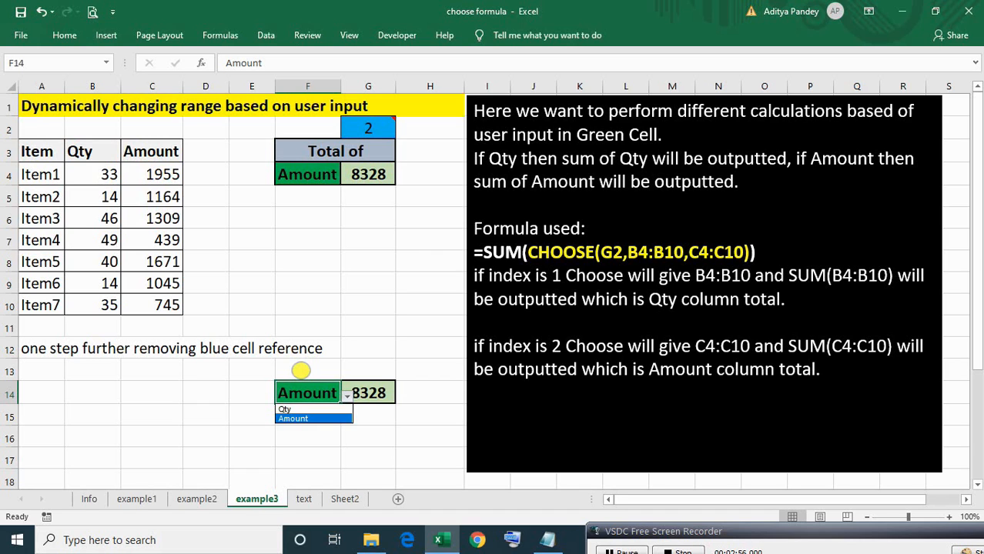
{"action": "key", "text": "Up"}
{"action": "key", "text": "Return"}
{"action": "key", "text": "Right"}
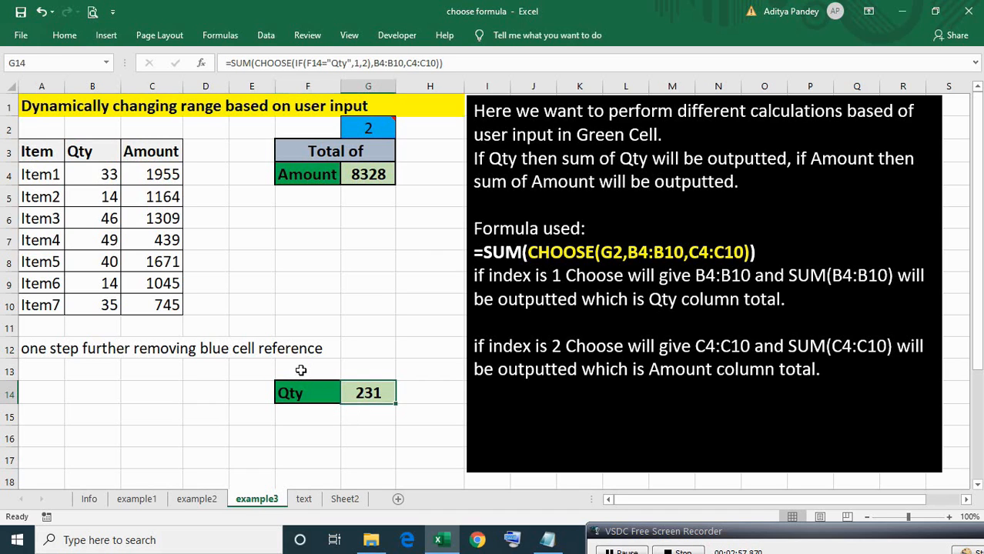
{"action": "key", "text": "F2"}
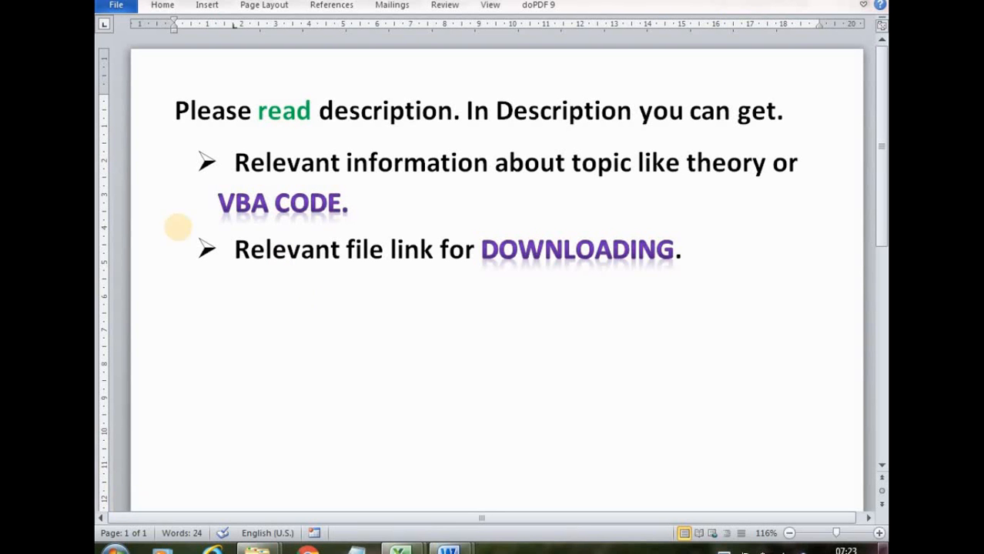
{"action": "left_click", "coordinate": [260, 109]}
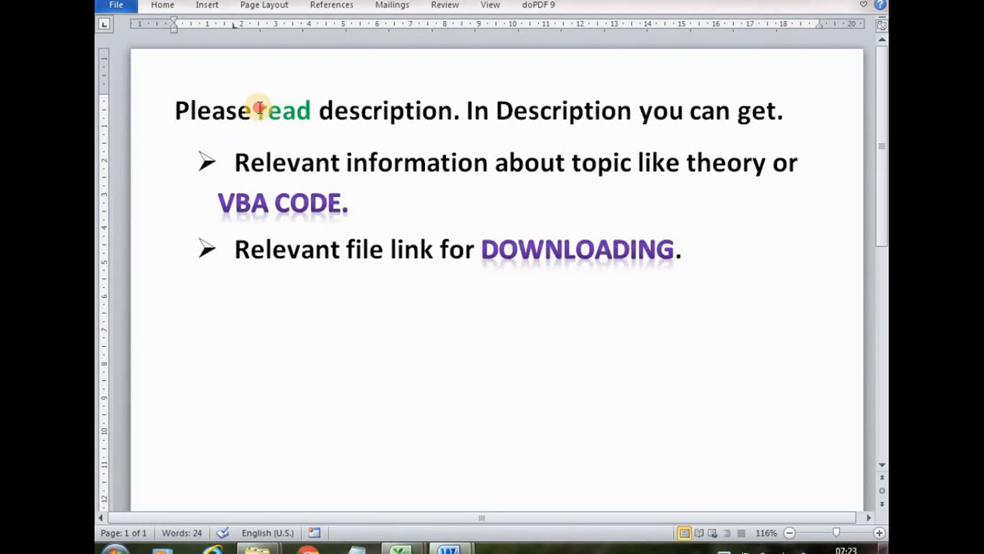
{"action": "left_click_drag", "start_coordinate": [260, 109], "coordinate": [437, 103]}
{"action": "left_click", "coordinate": [337, 169]}
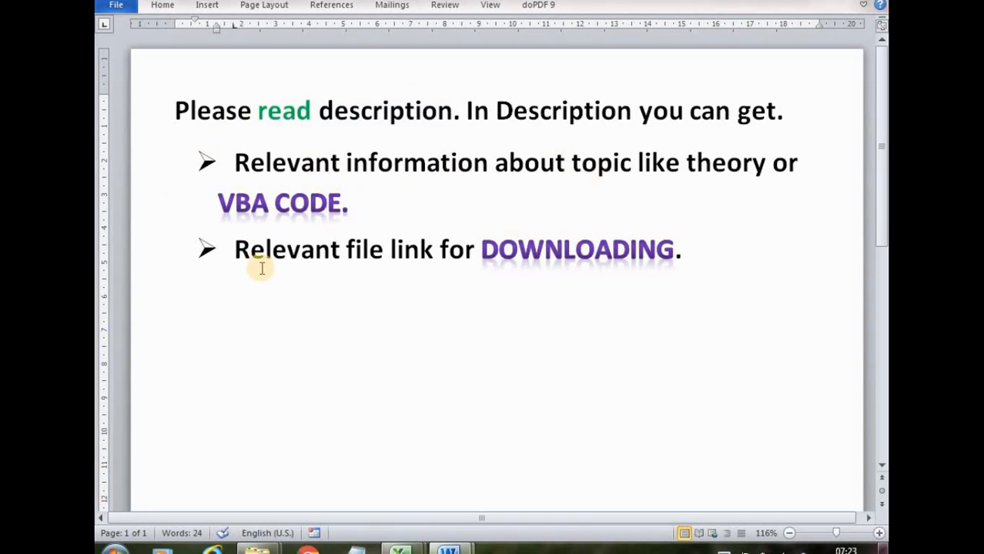